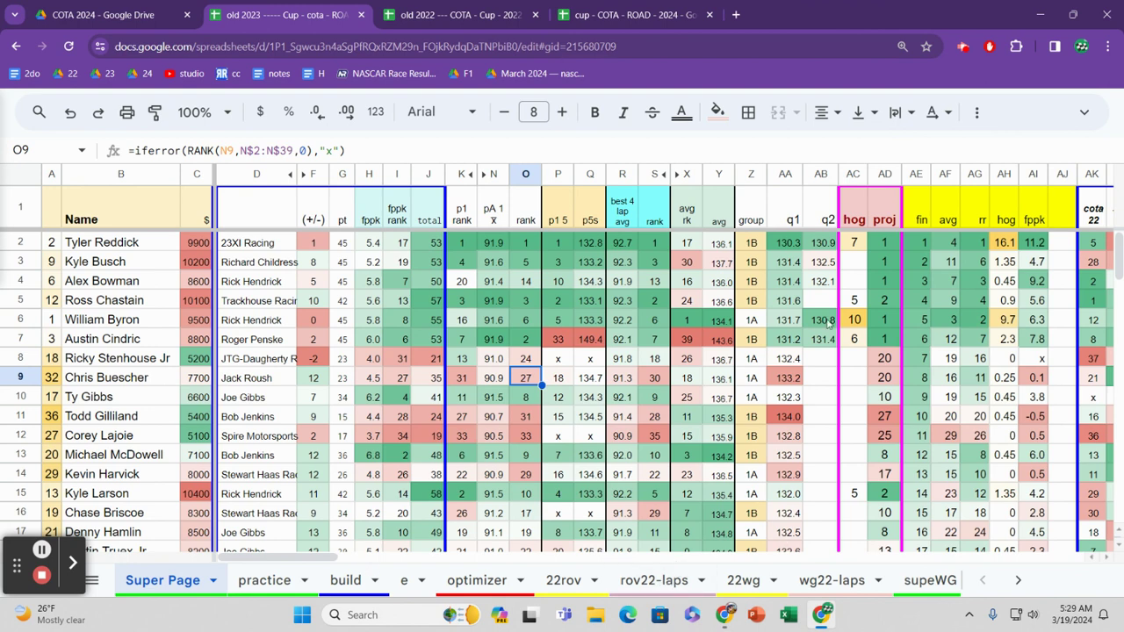
Examine the top race finishers in the fin column of the Super Page sheet, rows 2 to 8.
{"action": "left_click", "coordinate": [915, 281]}
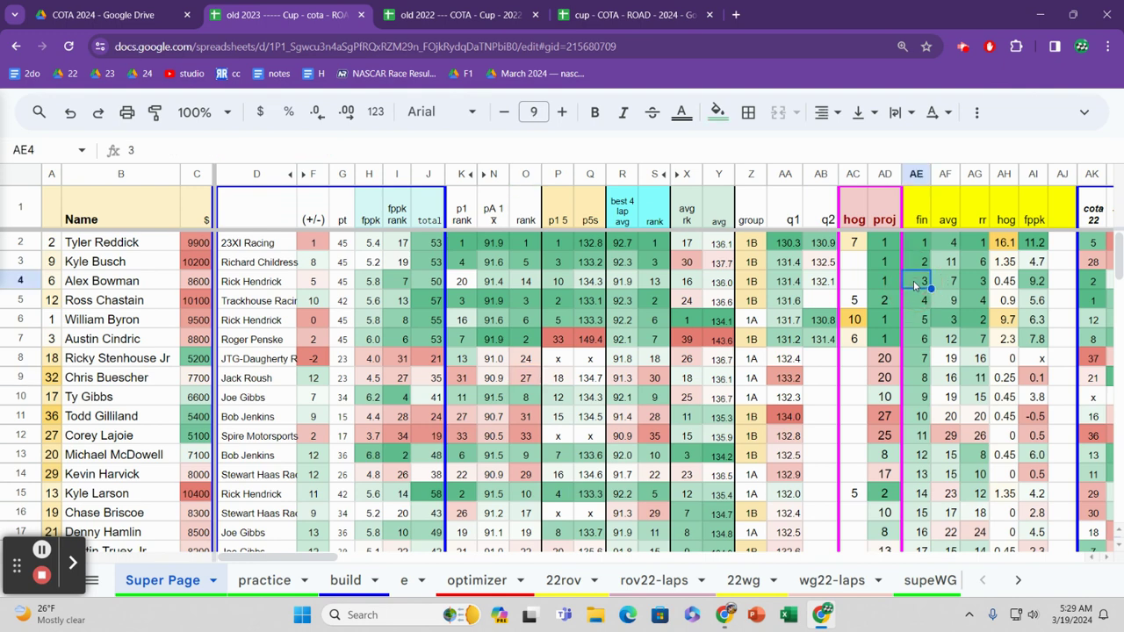
{"action": "key", "text": "Down"}
{"action": "key", "text": "Down"}
{"action": "key", "text": "Down"}
{"action": "key", "text": "Down"}
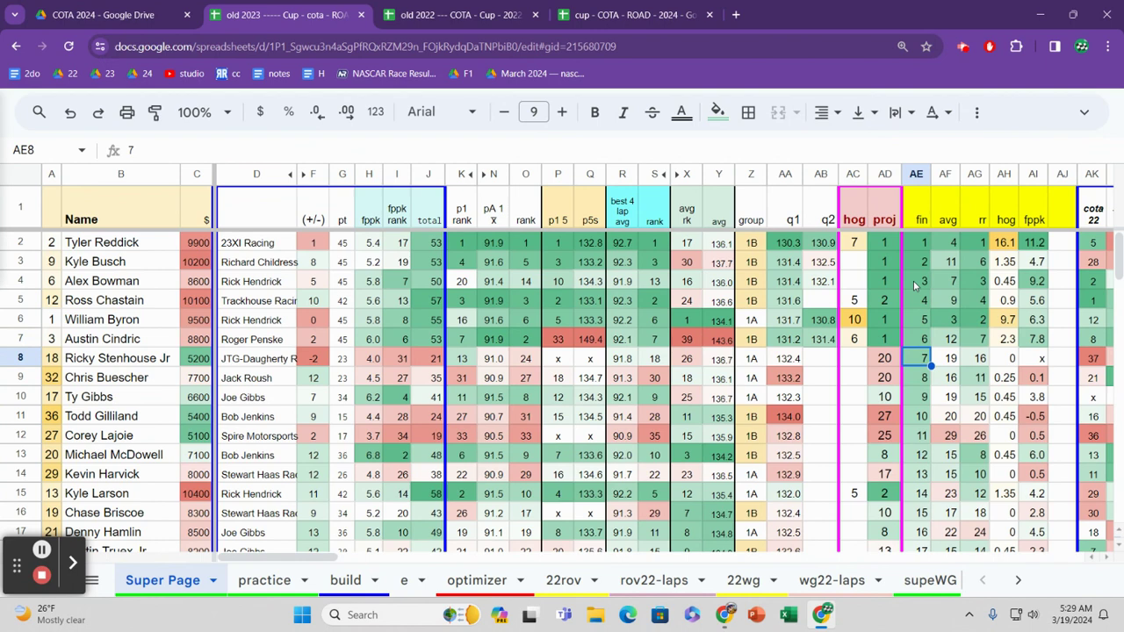
{"action": "key", "text": "Up"}
{"action": "key", "text": "Up"}
{"action": "key", "text": "Up"}
{"action": "key", "text": "Up"}
{"action": "key", "text": "Up"}
{"action": "key", "text": "Up"}
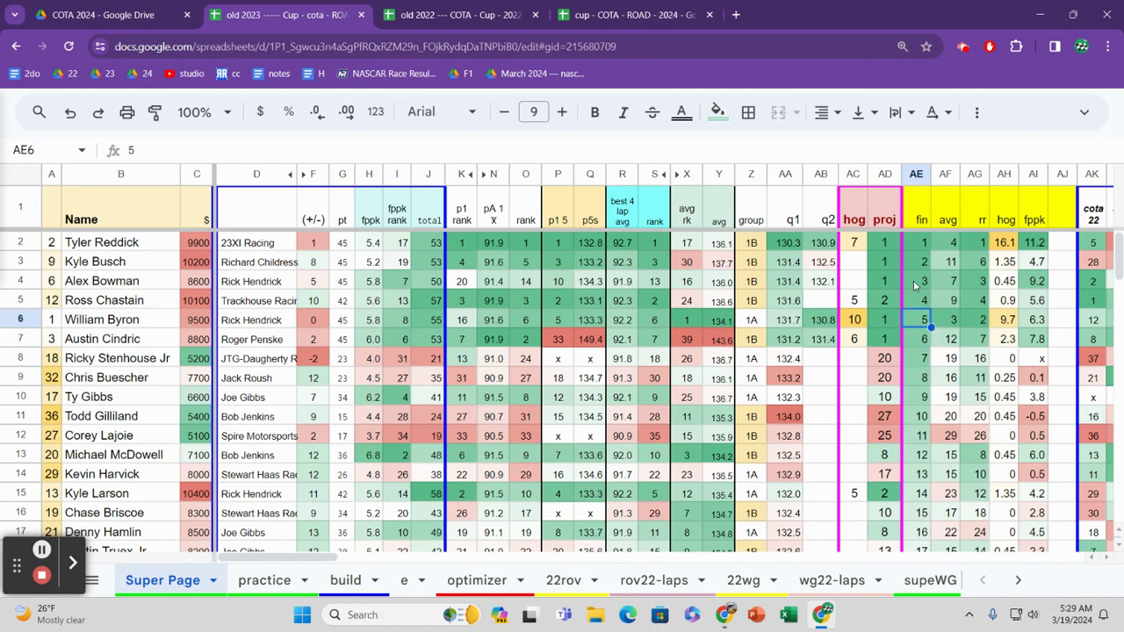
Examine the midfield finishers in the fin column, working down from row 5 to row 12.
{"action": "key", "text": "Down"}
{"action": "key", "text": "Down"}
{"action": "key", "text": "Down"}
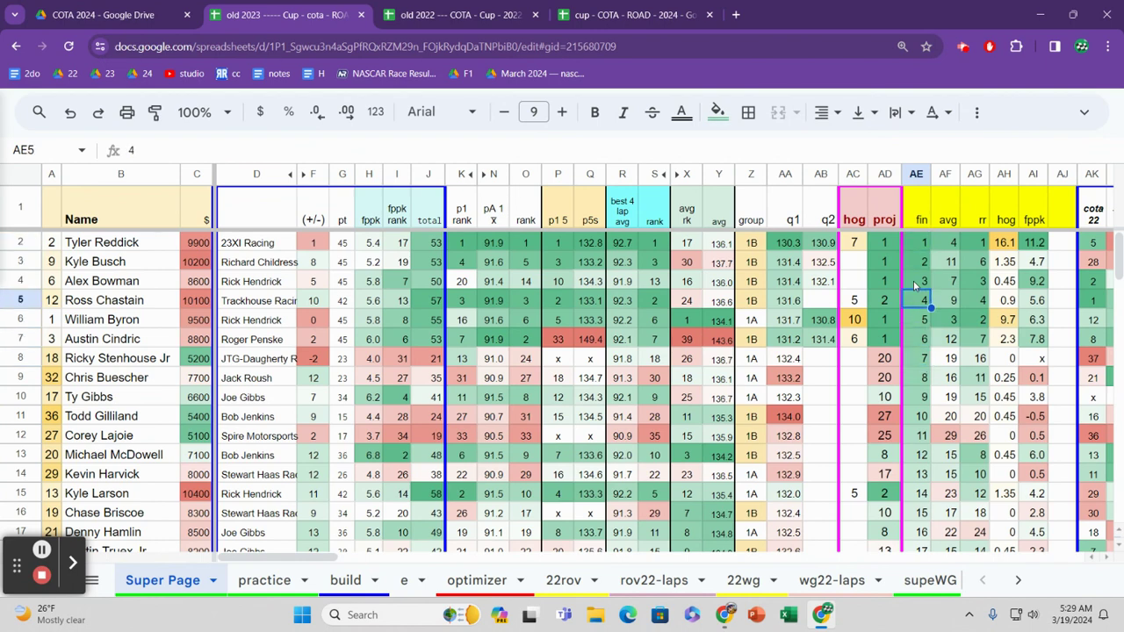
{"action": "key", "text": "Down"}
{"action": "key", "text": "Down"}
{"action": "key", "text": "Down"}
{"action": "key", "text": "Down"}
{"action": "key", "text": "Down"}
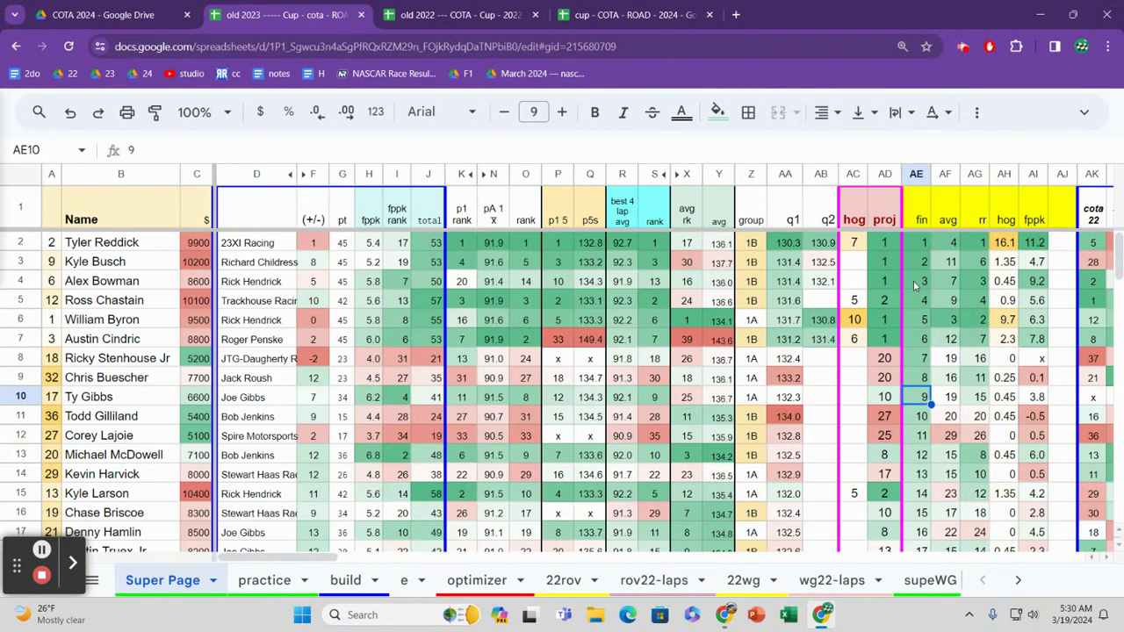
{"action": "key", "text": "Up"}
{"action": "key", "text": "Up"}
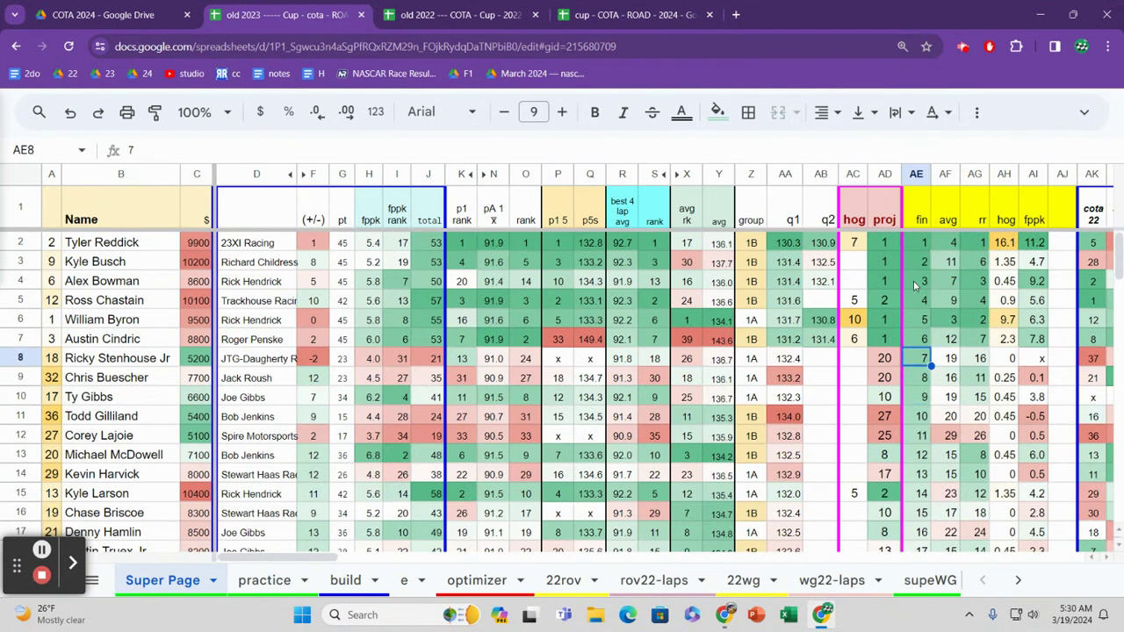
{"action": "key", "text": "Down"}
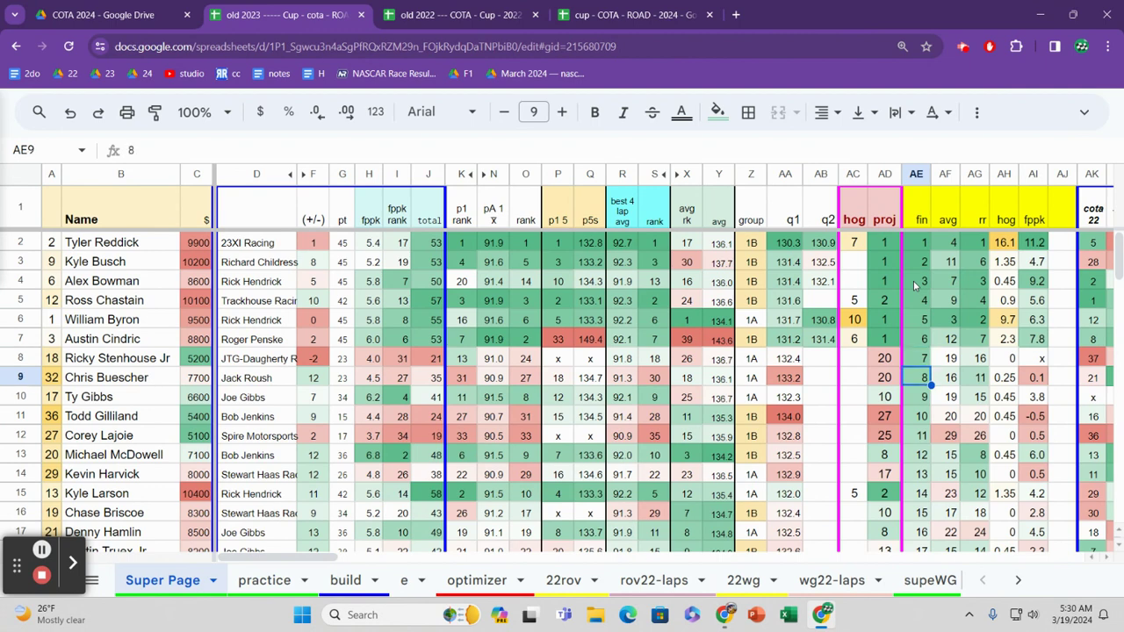
{"action": "key", "text": "Down"}
{"action": "key", "text": "Down"}
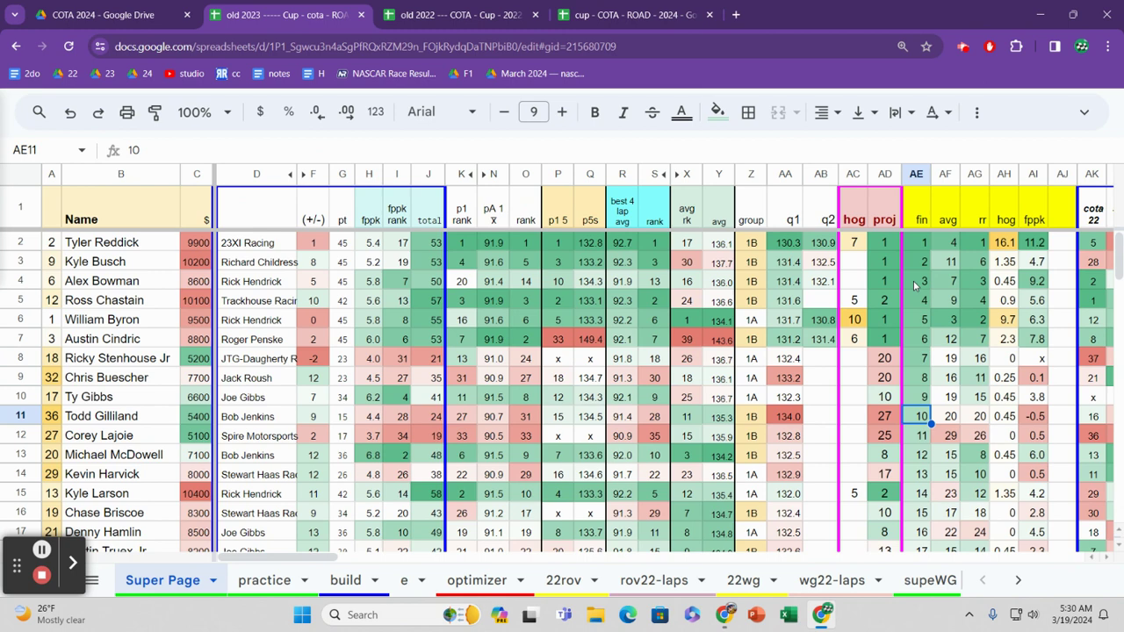
{"action": "key", "text": "Up"}
{"action": "key", "text": "Up"}
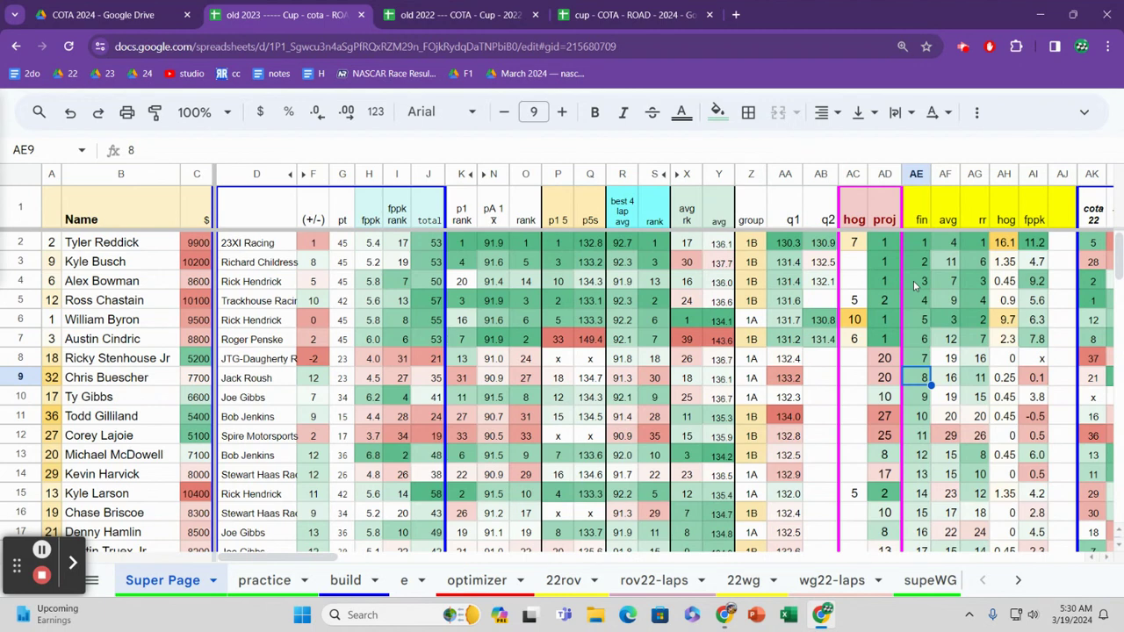
{"action": "key", "text": "Down"}
{"action": "key", "text": "Down"}
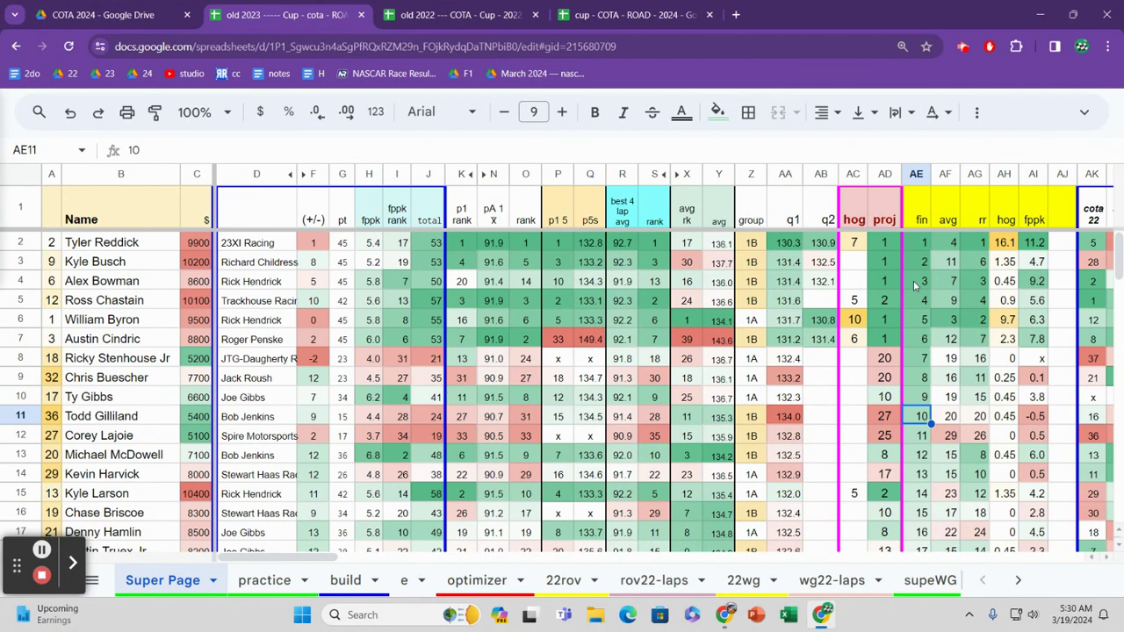
{"action": "key", "text": "Down"}
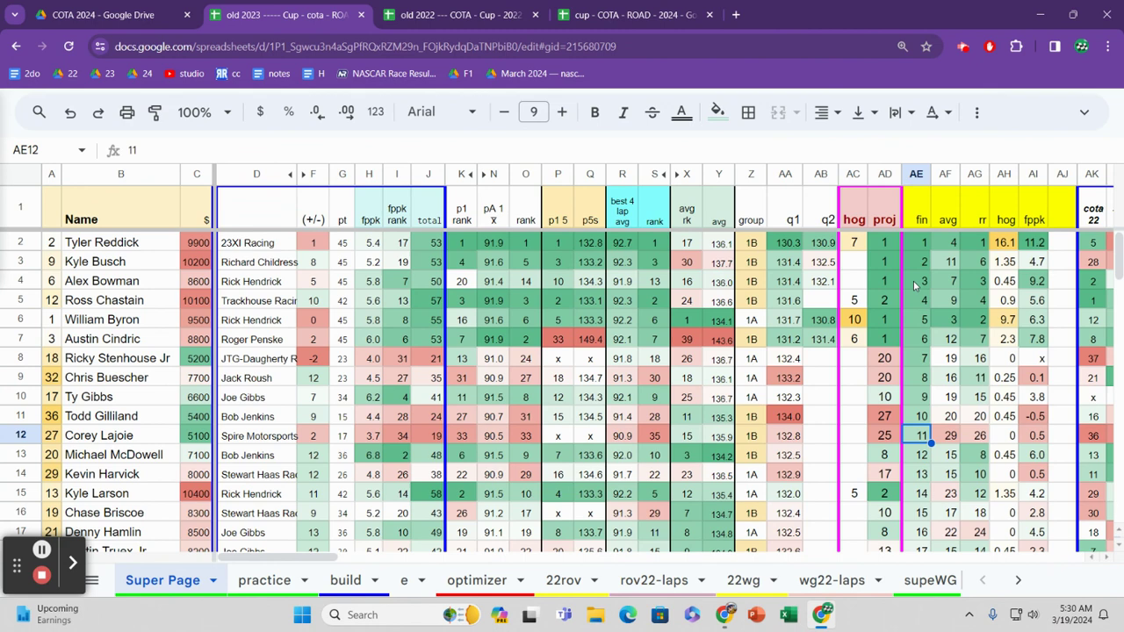
Recheck the seventh- to tenth-place finishers in the fin column, rows 8 to 11.
{"action": "key", "text": "Up"}
{"action": "key", "text": "Up"}
{"action": "key", "text": "Up"}
{"action": "key", "text": "Up"}
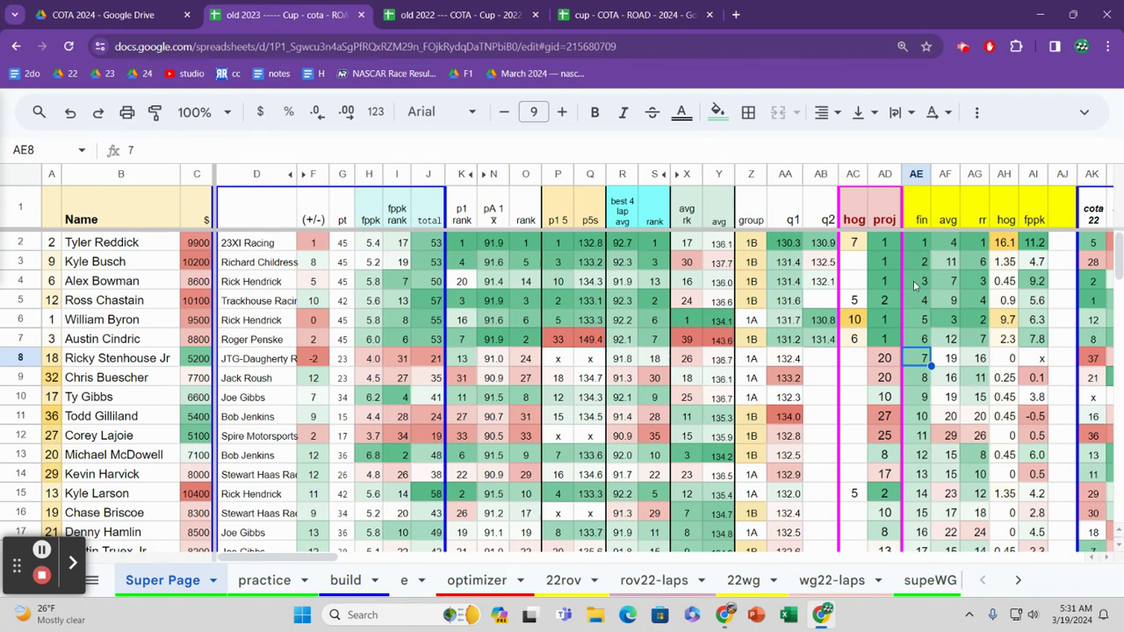
{"action": "key", "text": "Down"}
{"action": "key", "text": "Down"}
{"action": "key", "text": "Down"}
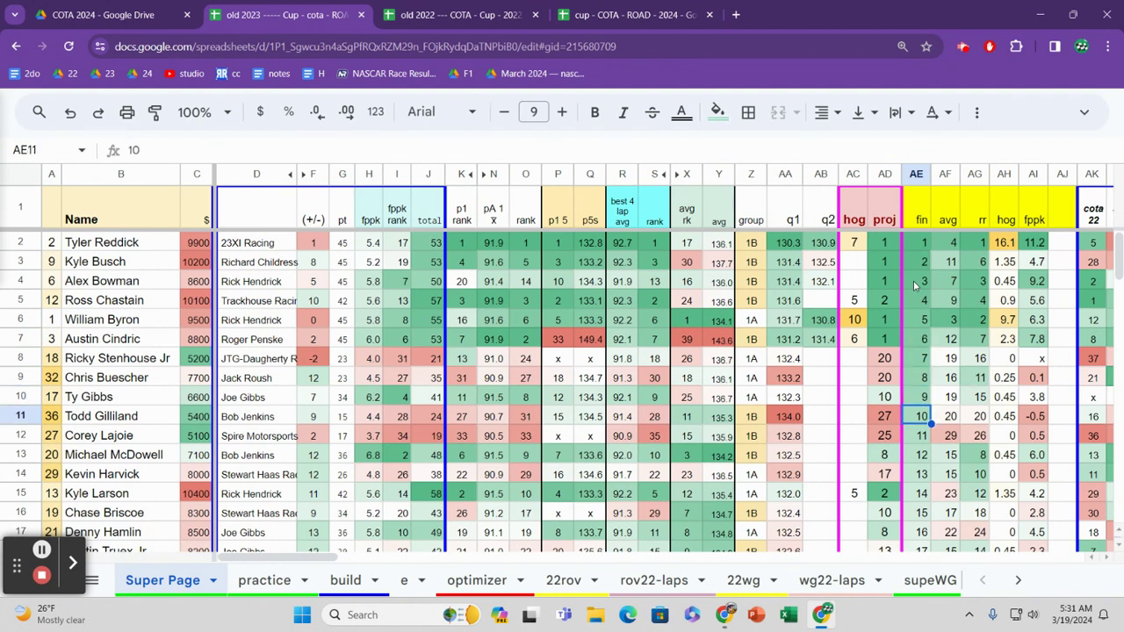
{"action": "key", "text": "Up"}
{"action": "key", "text": "Up"}
{"action": "key", "text": "Up"}
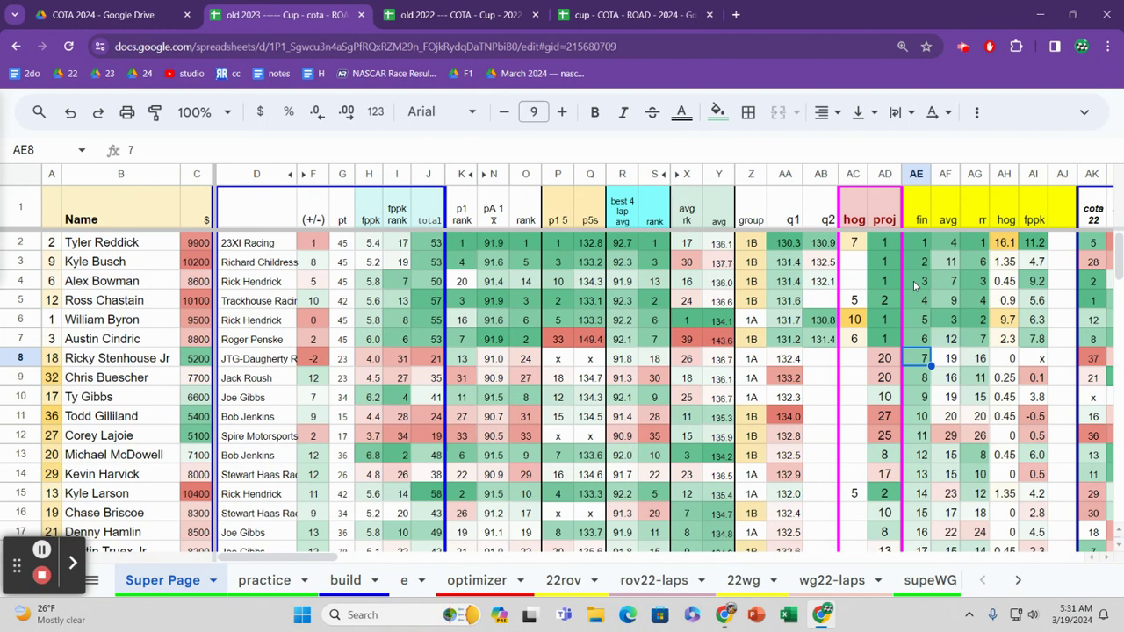
Compare the p1 rank and p1 5 practice rankings of the drivers in rows 8 to 11.
{"action": "key", "text": "Left"}
{"action": "key", "text": "Left"}
{"action": "key", "text": "Left"}
{"action": "key", "text": "Left"}
{"action": "key", "text": "Left"}
{"action": "key", "text": "Left"}
{"action": "key", "text": "Left"}
{"action": "key", "text": "Left"}
{"action": "key", "text": "Left"}
{"action": "key", "text": "Left"}
{"action": "key", "text": "Left"}
{"action": "key", "text": "Left"}
{"action": "key", "text": "Left"}
{"action": "key", "text": "Left"}
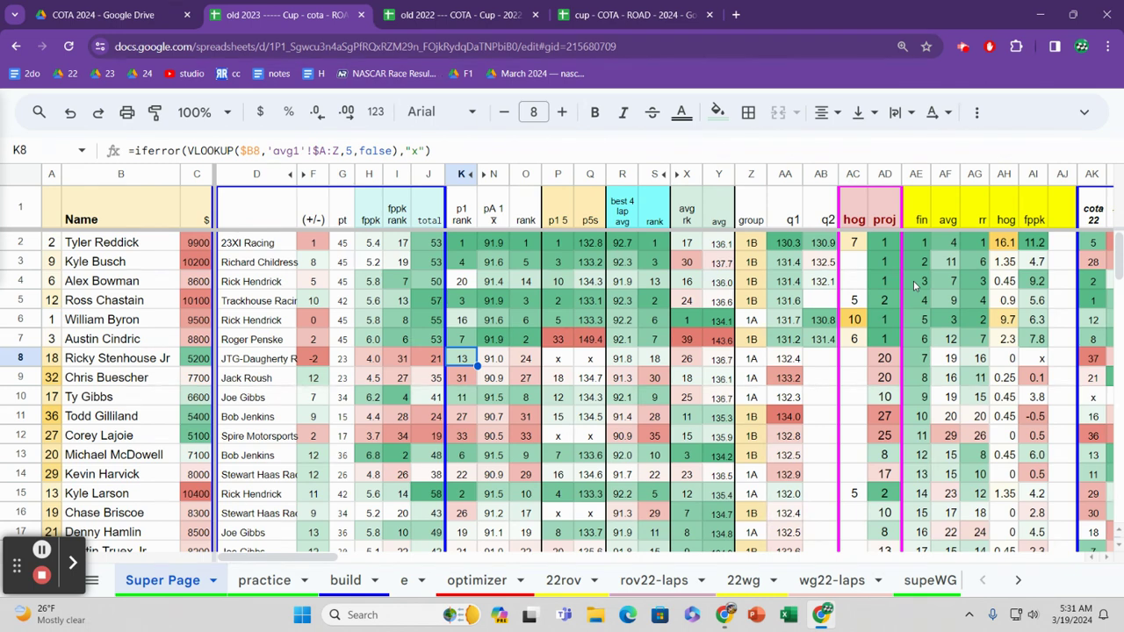
{"action": "key", "text": "Down"}
{"action": "key", "text": "Down"}
{"action": "key", "text": "Down"}
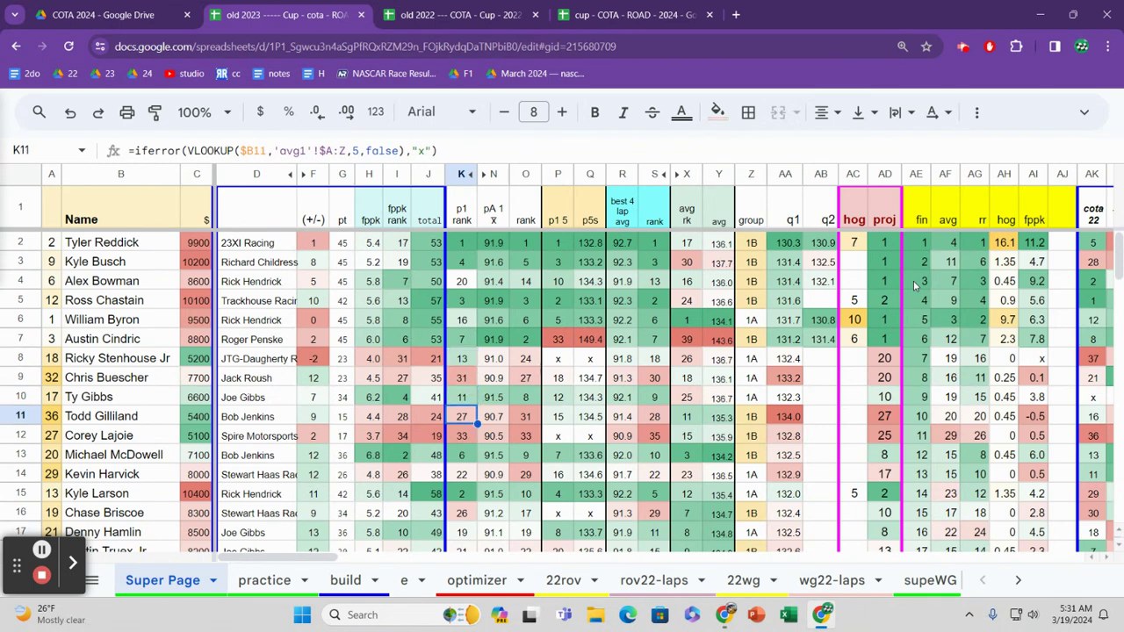
{"action": "key", "text": "Right"}
{"action": "key", "text": "Right"}
{"action": "key", "text": "Right"}
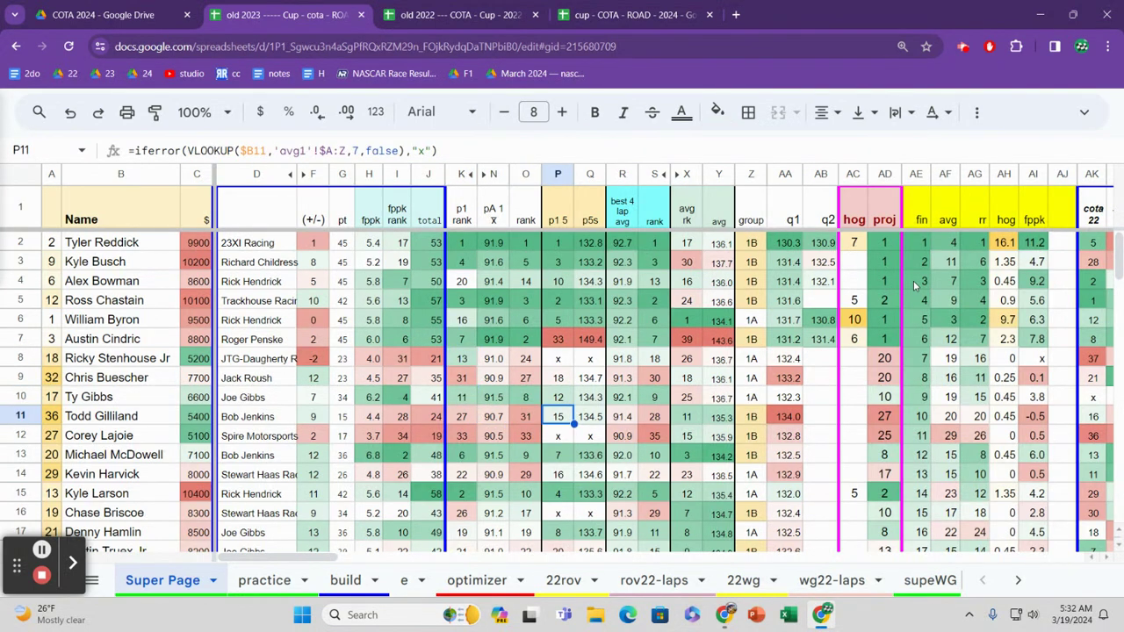
{"action": "key", "text": "Up"}
{"action": "key", "text": "Up"}
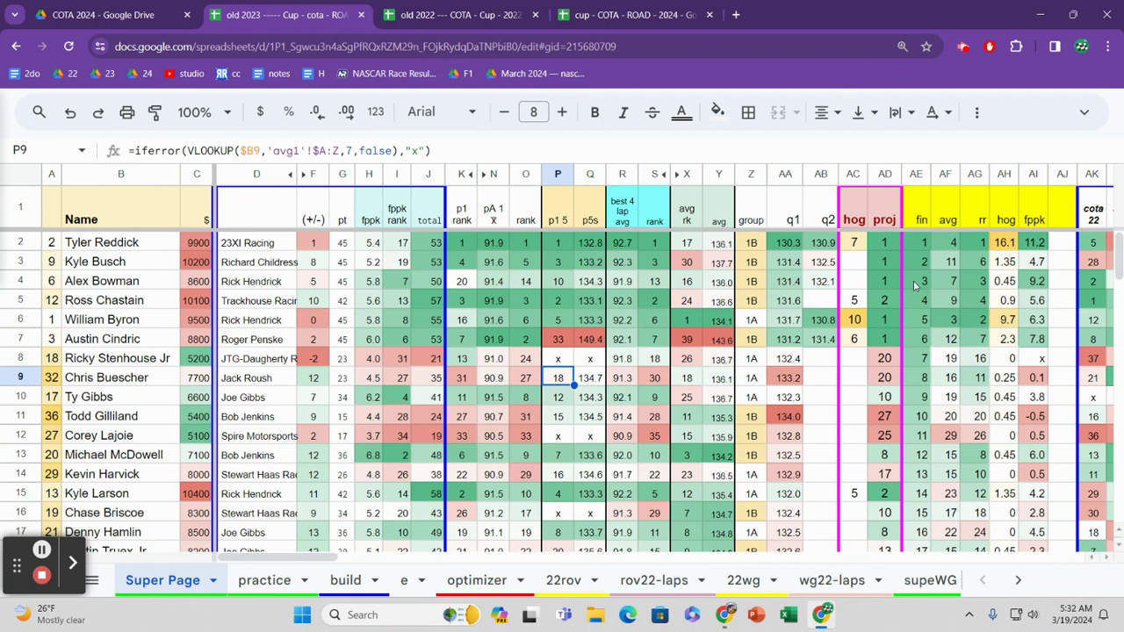
Read the race winner's row 2 from the p1 rank across the practice and qualifying columns to the fin column.
{"action": "key", "text": "Left"}
{"action": "key", "text": "Left"}
{"action": "key", "text": "Left"}
{"action": "key", "text": "Up"}
{"action": "key", "text": "Up"}
{"action": "key", "text": "Up"}
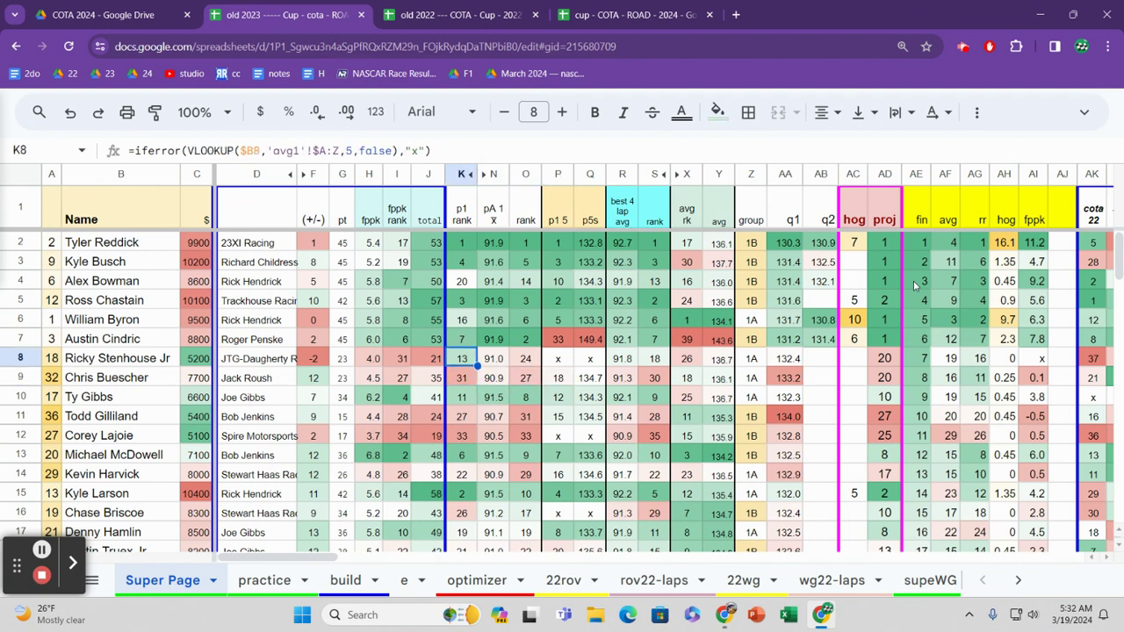
{"action": "key", "text": "Up"}
{"action": "key", "text": "Up"}
{"action": "key", "text": "Up"}
{"action": "key", "text": "Up"}
{"action": "key", "text": "Right"}
{"action": "key", "text": "Right"}
{"action": "key", "text": "Right"}
{"action": "key", "text": "Right"}
{"action": "key", "text": "Right"}
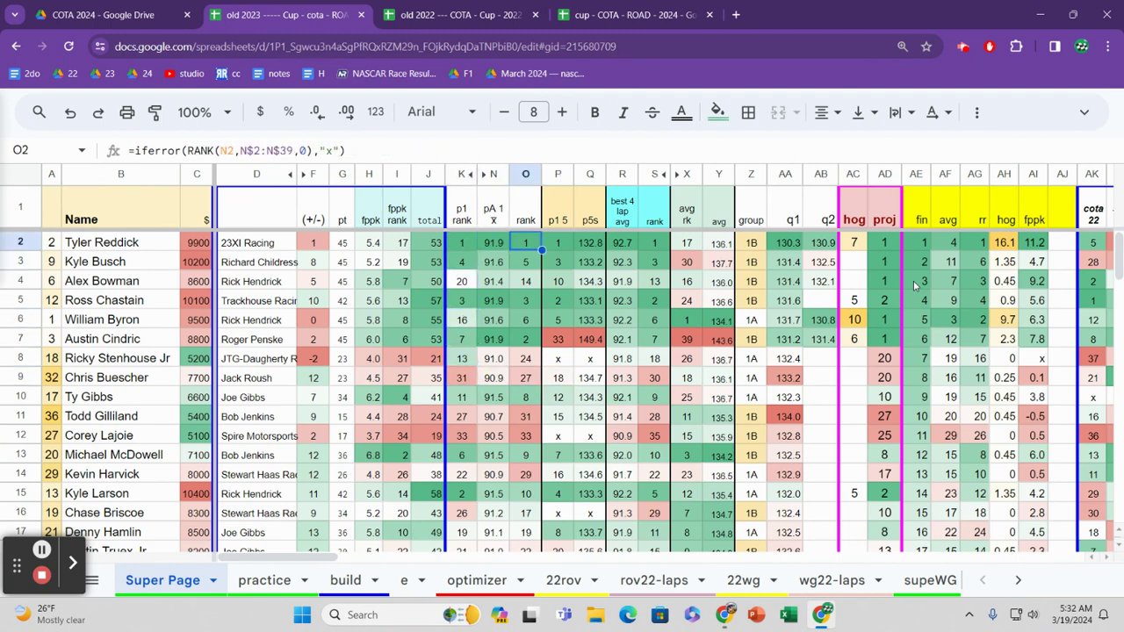
{"action": "key", "text": "Right"}
{"action": "key", "text": "Right"}
{"action": "key", "text": "Right"}
{"action": "key", "text": "Right"}
{"action": "key", "text": "Right"}
{"action": "key", "text": "Right"}
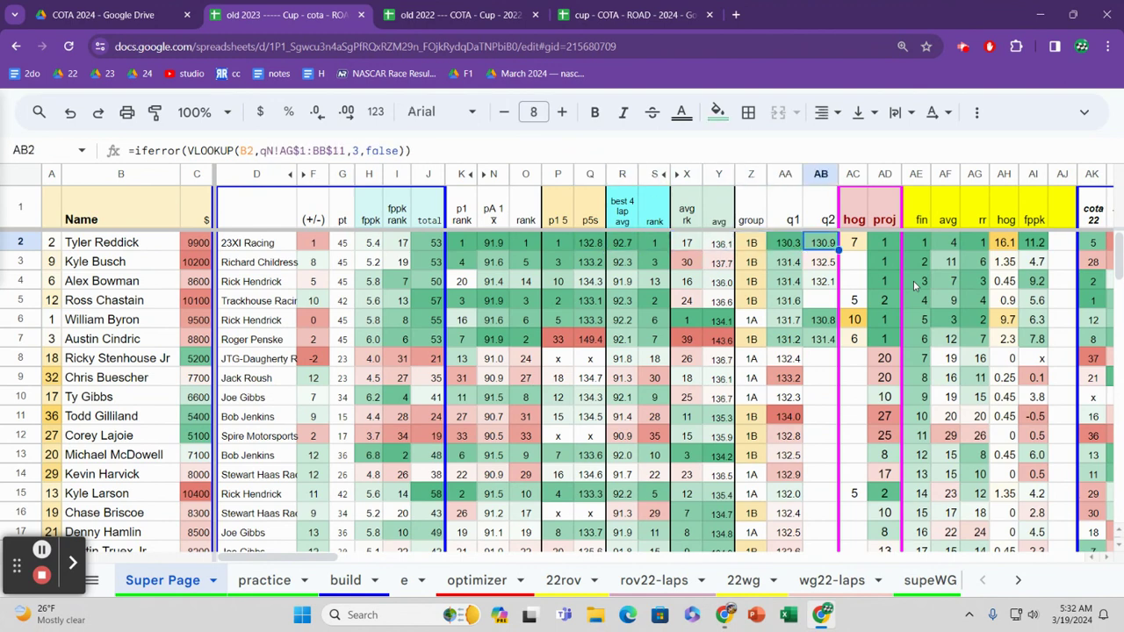
{"action": "key", "text": "Right"}
{"action": "key", "text": "Right"}
{"action": "key", "text": "Right"}
Compare the finishes in rows 3 to 6 with the best 4 lap avg and p1 5 practice columns.
{"action": "key", "text": "Down"}
{"action": "key", "text": "Down"}
{"action": "key", "text": "Down"}
{"action": "key", "text": "Down"}
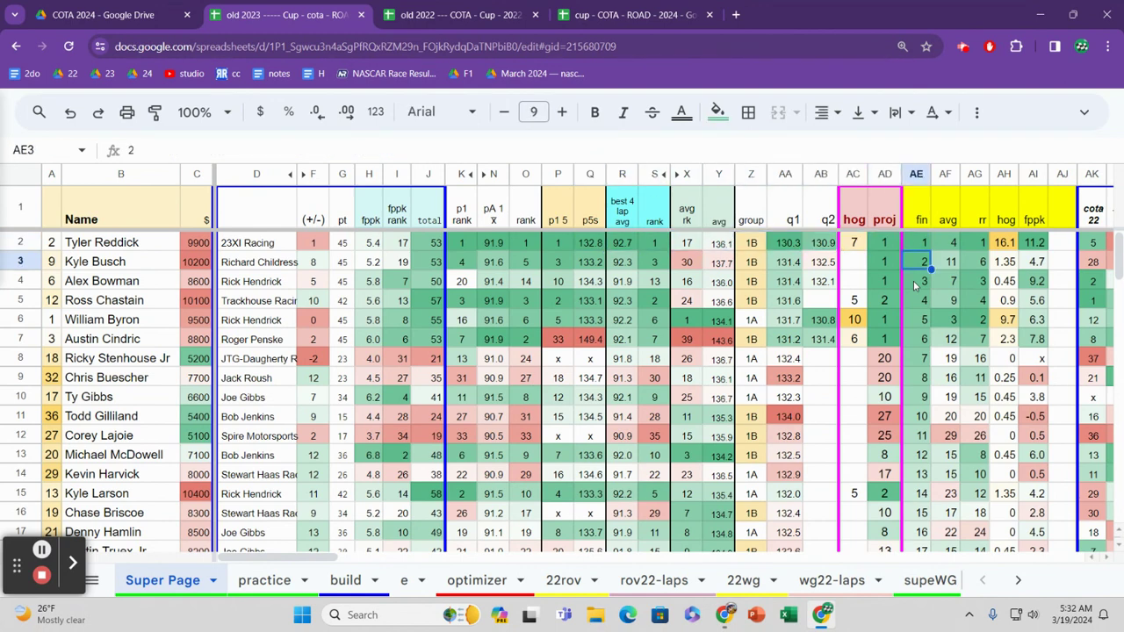
{"action": "key", "text": "Left"}
{"action": "key", "text": "Left"}
{"action": "key", "text": "Left"}
{"action": "key", "text": "Left"}
{"action": "key", "text": "Left"}
{"action": "key", "text": "Left"}
{"action": "key", "text": "Left"}
{"action": "key", "text": "Left"}
{"action": "key", "text": "Left"}
{"action": "key", "text": "Left"}
{"action": "key", "text": "Left"}
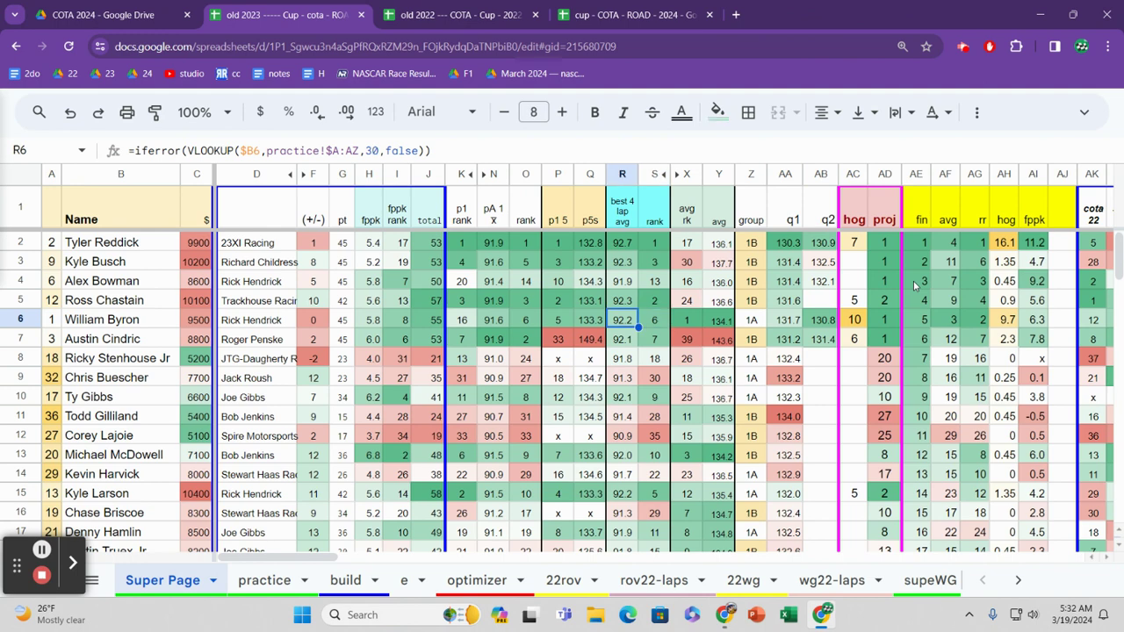
{"action": "key", "text": "Up"}
{"action": "key", "text": "Up"}
{"action": "key", "text": "Up"}
{"action": "key", "text": "Up"}
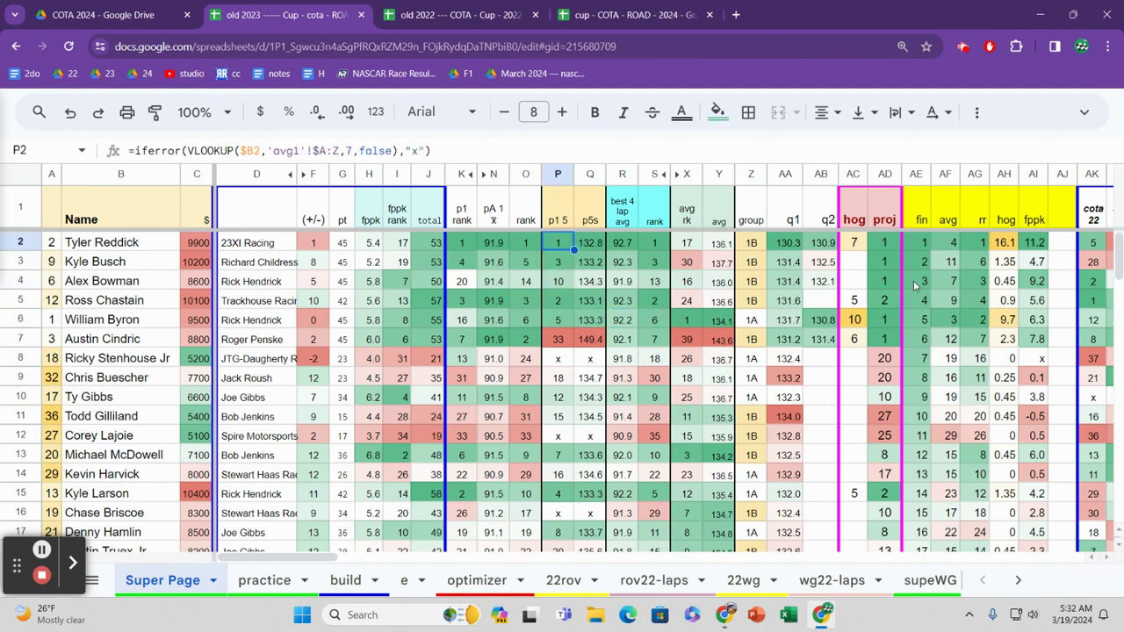
Review the winner's row 2 from the first column through salary and fppk to the total column.
{"action": "key", "text": "Left"}
{"action": "key", "text": "Left"}
{"action": "key", "text": "Left"}
{"action": "key", "text": "Left"}
{"action": "key", "text": "Left"}
{"action": "key", "text": "Left"}
{"action": "key", "text": "Left"}
{"action": "key", "text": "Left"}
{"action": "key", "text": "Left"}
{"action": "key", "text": "Left"}
{"action": "key", "text": "Left"}
{"action": "key", "text": "Left"}
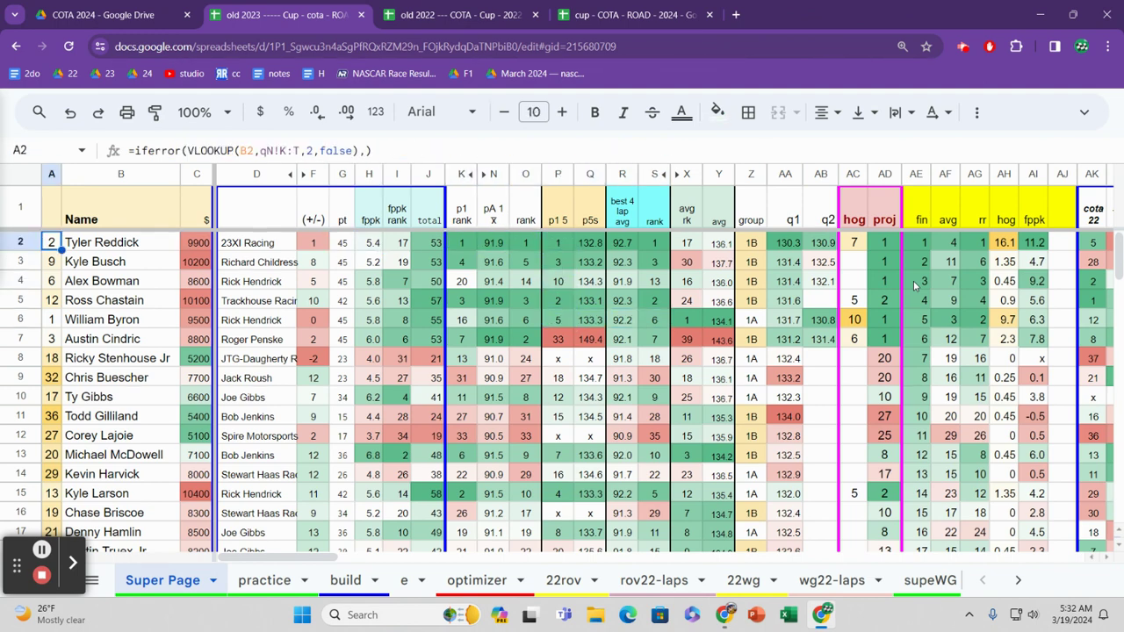
{"action": "key", "text": "Right"}
{"action": "key", "text": "Right"}
{"action": "key", "text": "Right"}
{"action": "key", "text": "Right"}
{"action": "key", "text": "Right"}
{"action": "key", "text": "Right"}
{"action": "key", "text": "Right"}
{"action": "key", "text": "Right"}
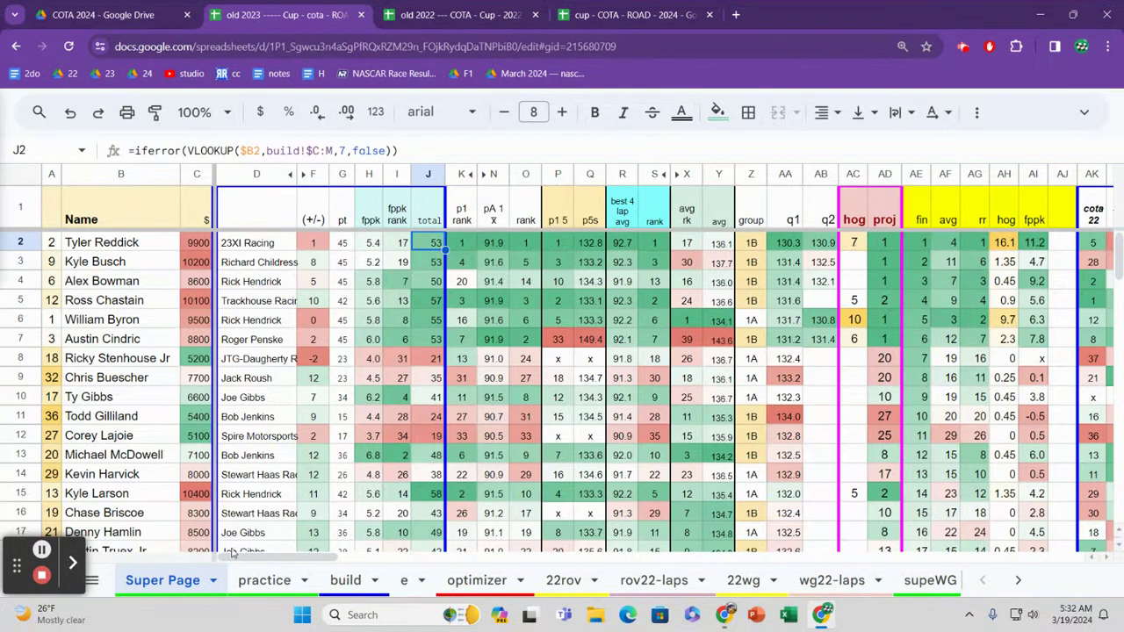
Open the practice sheet and examine the lap-by-lap speeds of the drivers in rows 2 to 4, laps 5 to 13.
{"action": "left_click", "coordinate": [266, 583]}
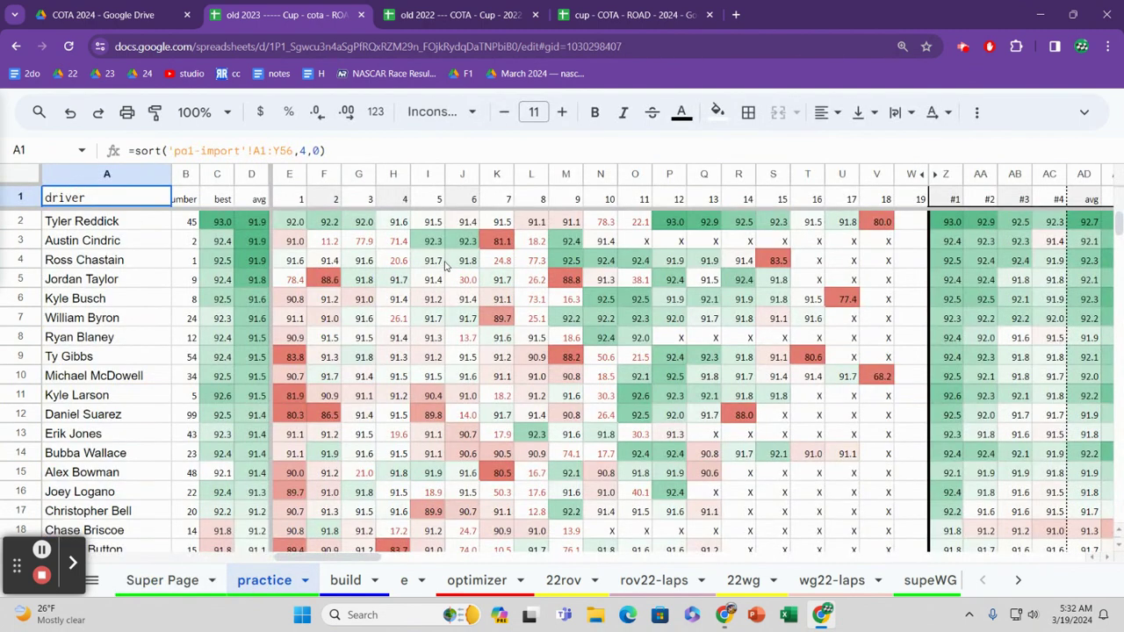
{"action": "left_click", "coordinate": [432, 242]}
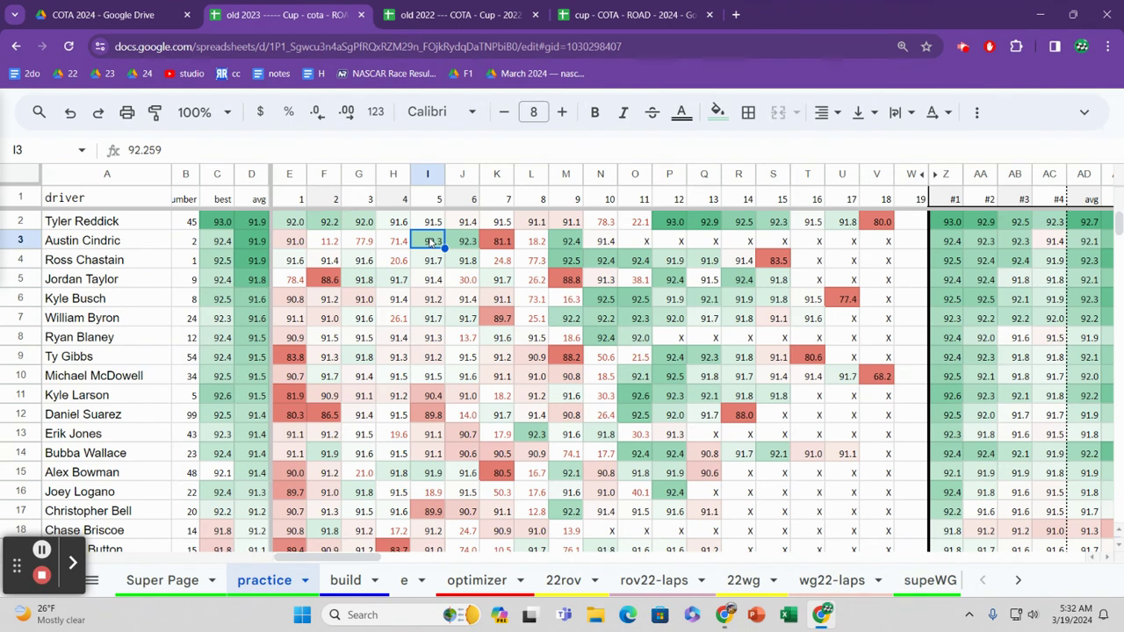
{"action": "key", "text": "Right"}
{"action": "key", "text": "Right"}
{"action": "key", "text": "Right"}
{"action": "key", "text": "Right"}
{"action": "key", "text": "Right"}
{"action": "key", "text": "Right"}
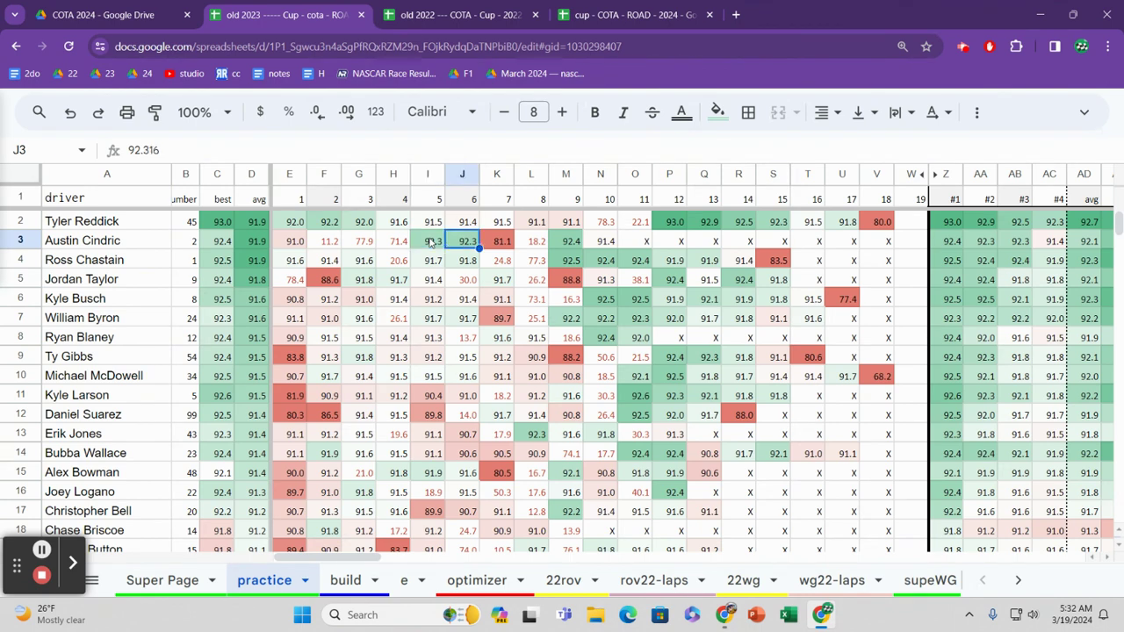
{"action": "key", "text": "Up"}
{"action": "key", "text": "Right"}
{"action": "key", "text": "Right"}
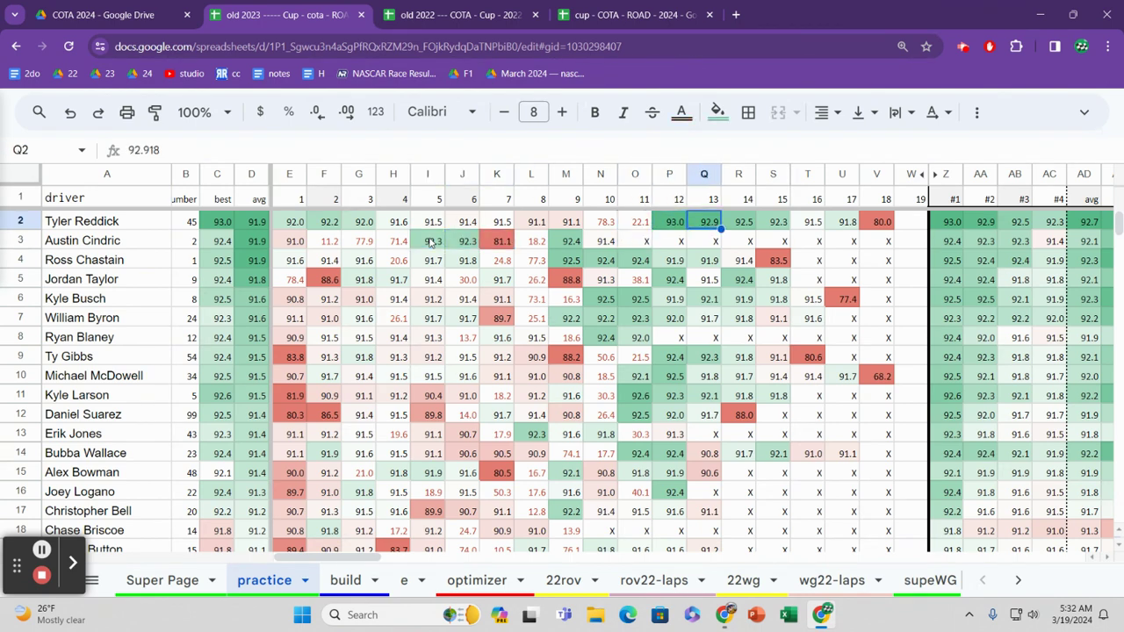
{"action": "key", "text": "Down"}
{"action": "key", "text": "Down"}
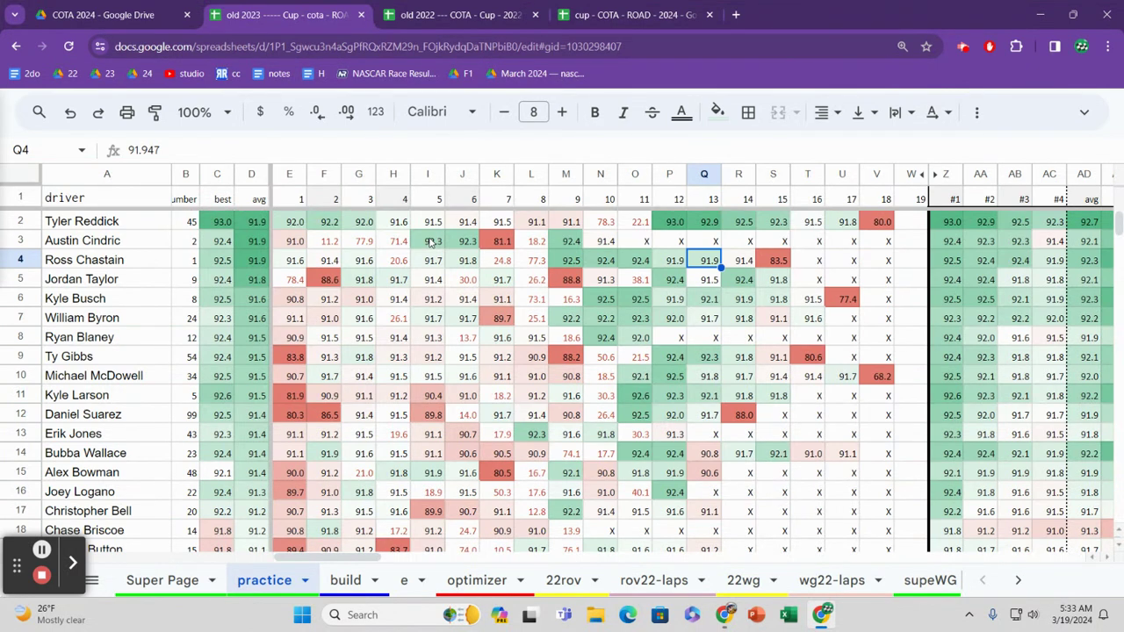
{"action": "key", "text": "Up"}
{"action": "key", "text": "Up"}
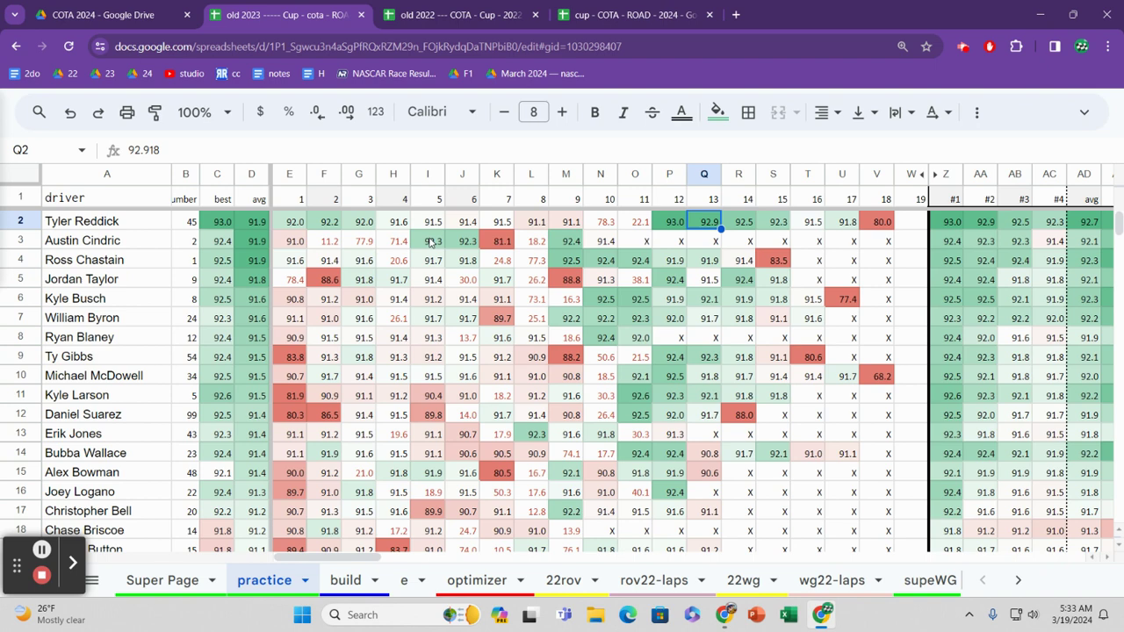
Return to the Super Page sheet and check the fin, avg and rr figures for the driver in row 4.
{"action": "left_click", "coordinate": [147, 593]}
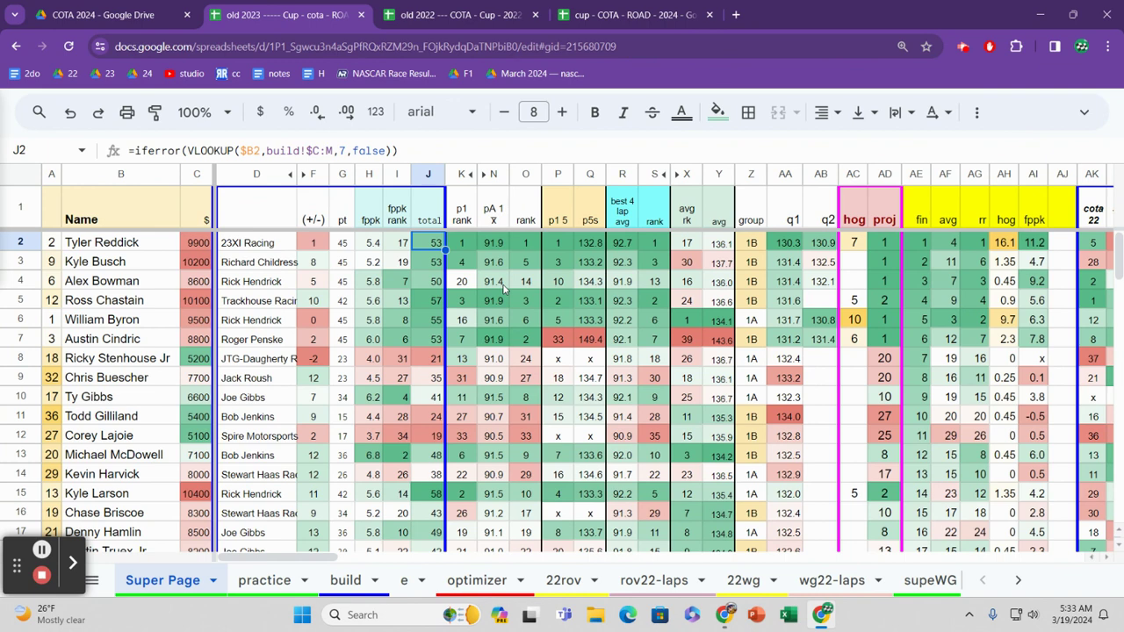
{"action": "left_click", "coordinate": [920, 281]}
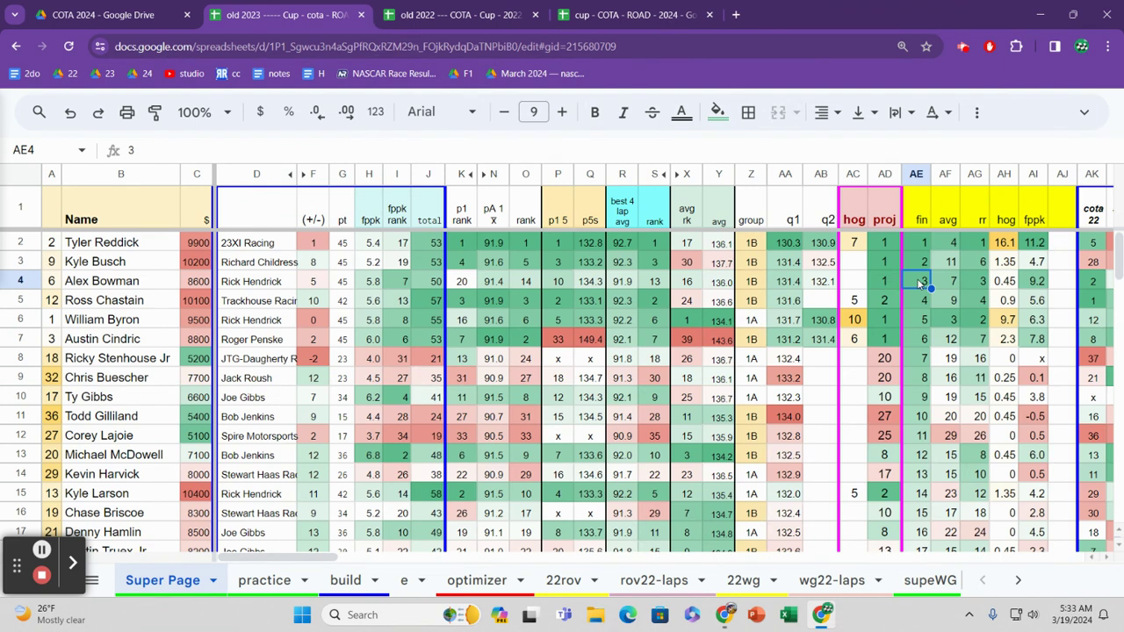
{"action": "key", "text": "Right"}
{"action": "key", "text": "Right"}
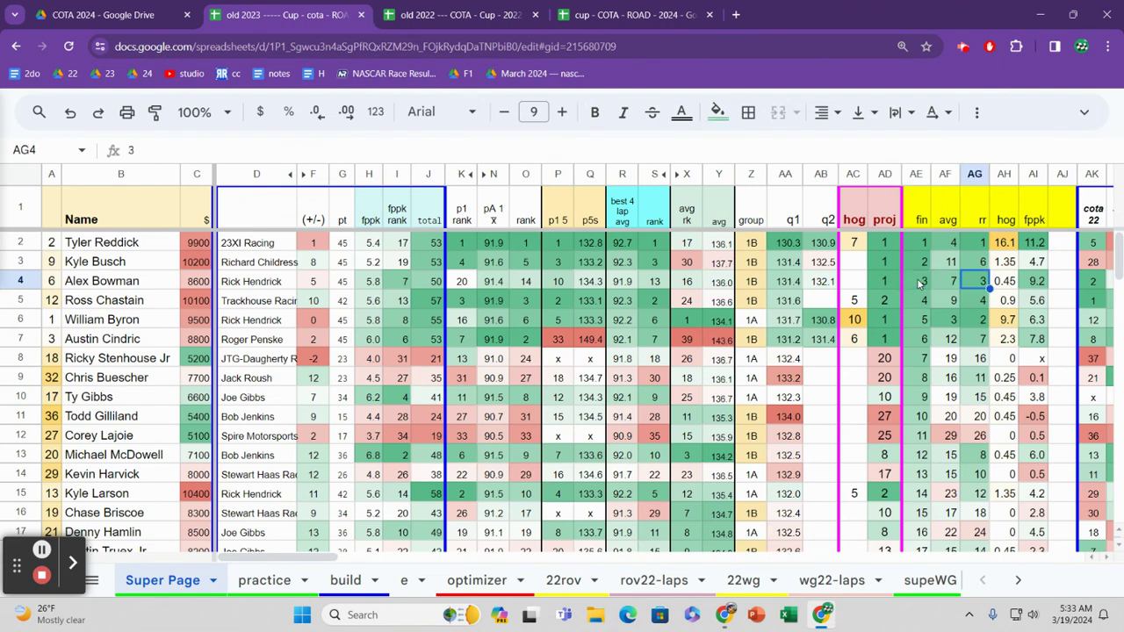
Compare the rr figures of the drivers in rows 2 to 8 with their finishes.
{"action": "key", "text": "Up"}
{"action": "key", "text": "Up"}
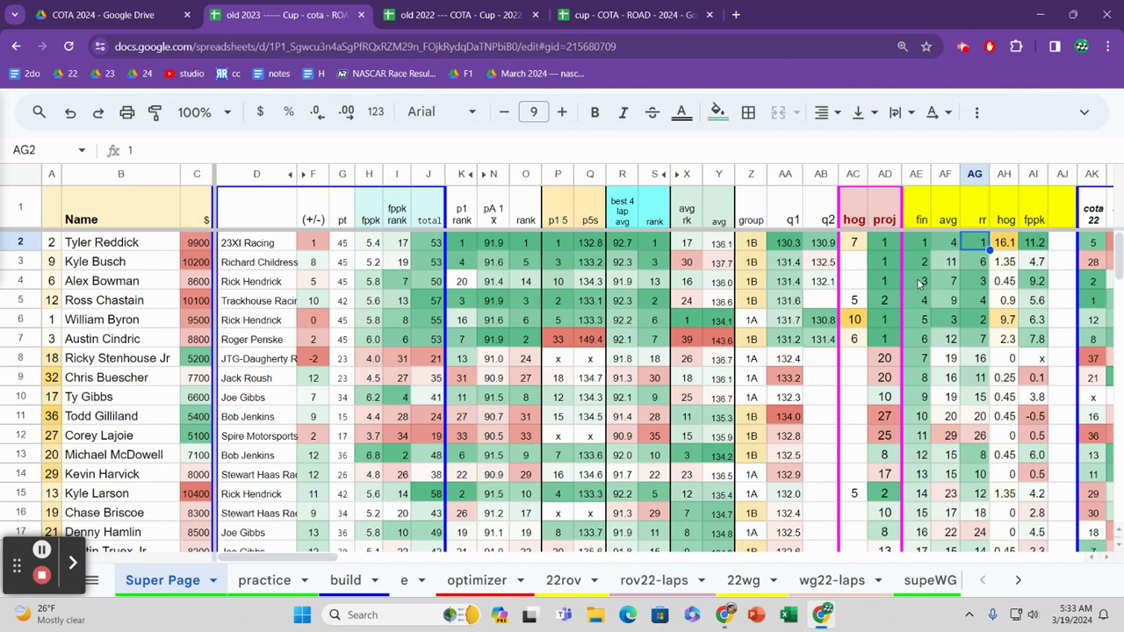
{"action": "key", "text": "Down"}
{"action": "key", "text": "Down"}
{"action": "key", "text": "Down"}
{"action": "key", "text": "Down"}
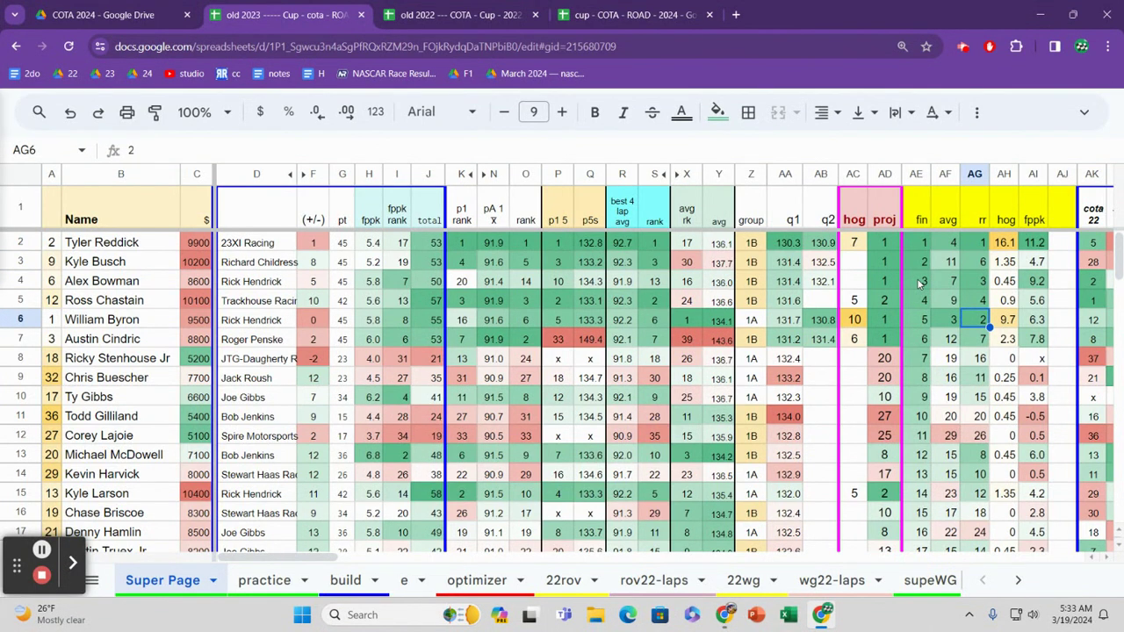
{"action": "key", "text": "Up"}
{"action": "key", "text": "Up"}
{"action": "key", "text": "Up"}
{"action": "key", "text": "Down"}
{"action": "key", "text": "Down"}
{"action": "key", "text": "Down"}
{"action": "key", "text": "Down"}
{"action": "key", "text": "Down"}
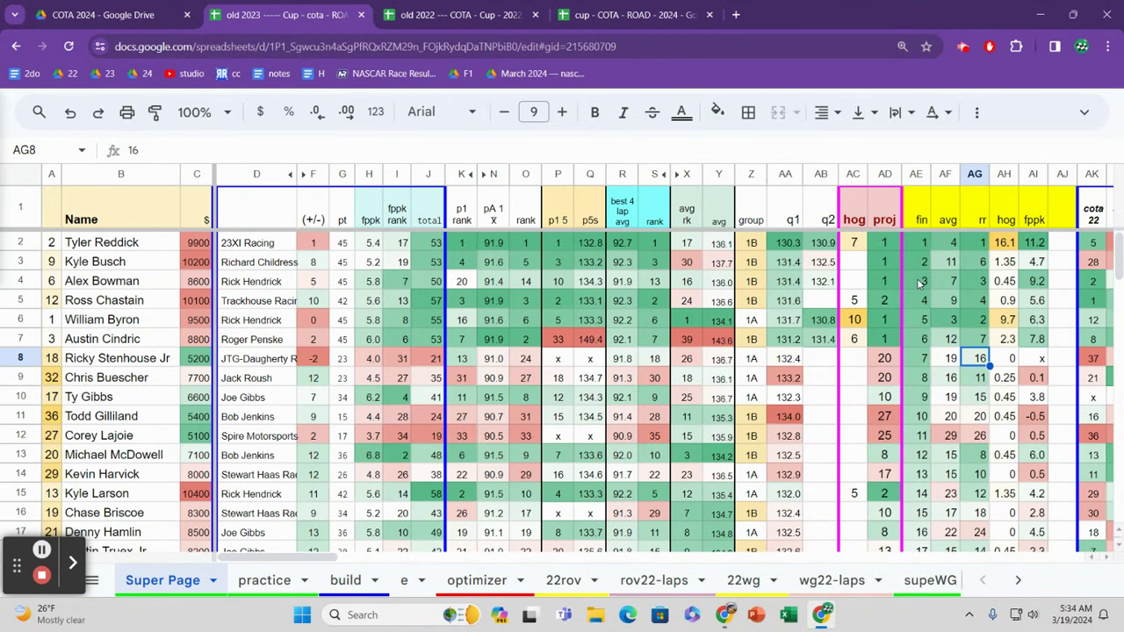
Check the rr figures of the drivers in rows 9 to 11 and return to row 8.
{"action": "key", "text": "Down"}
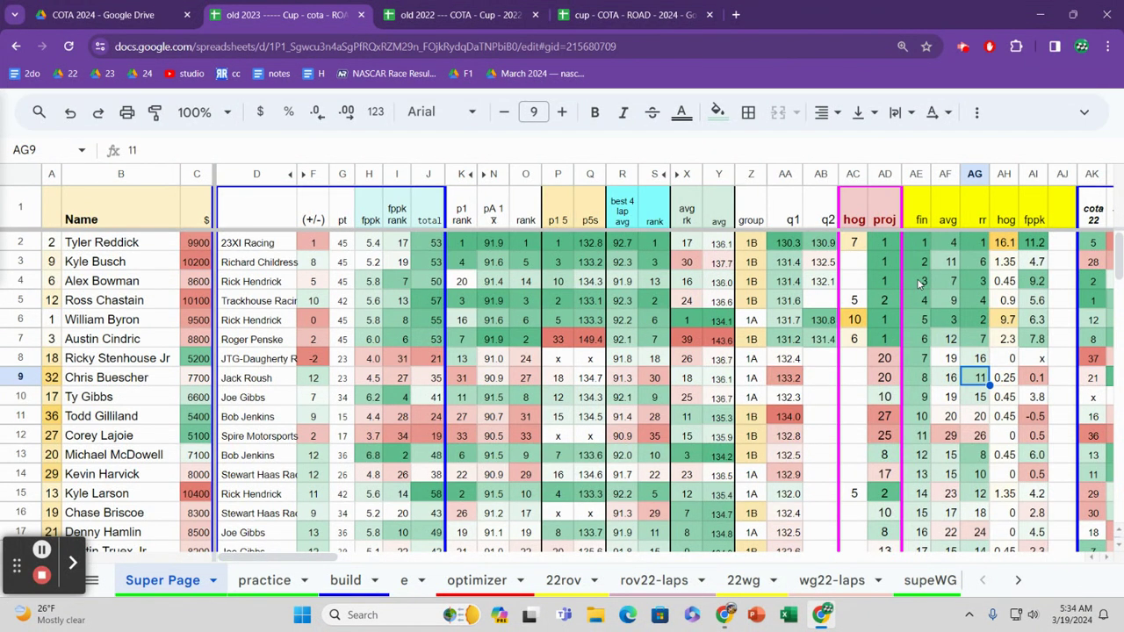
{"action": "key", "text": "Down"}
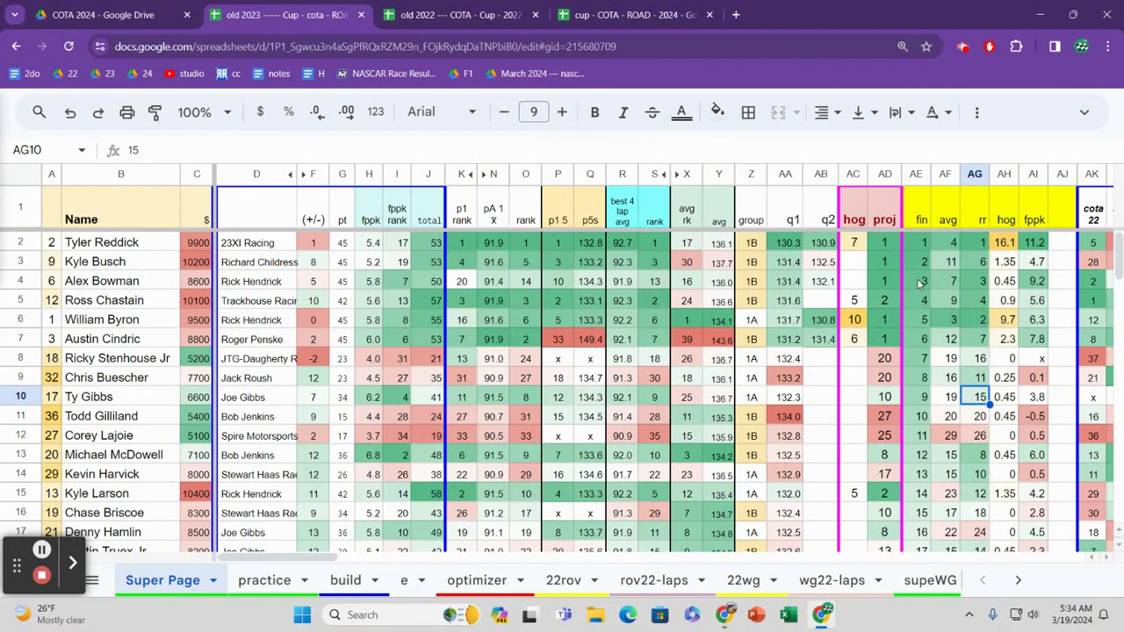
{"action": "key", "text": "Down"}
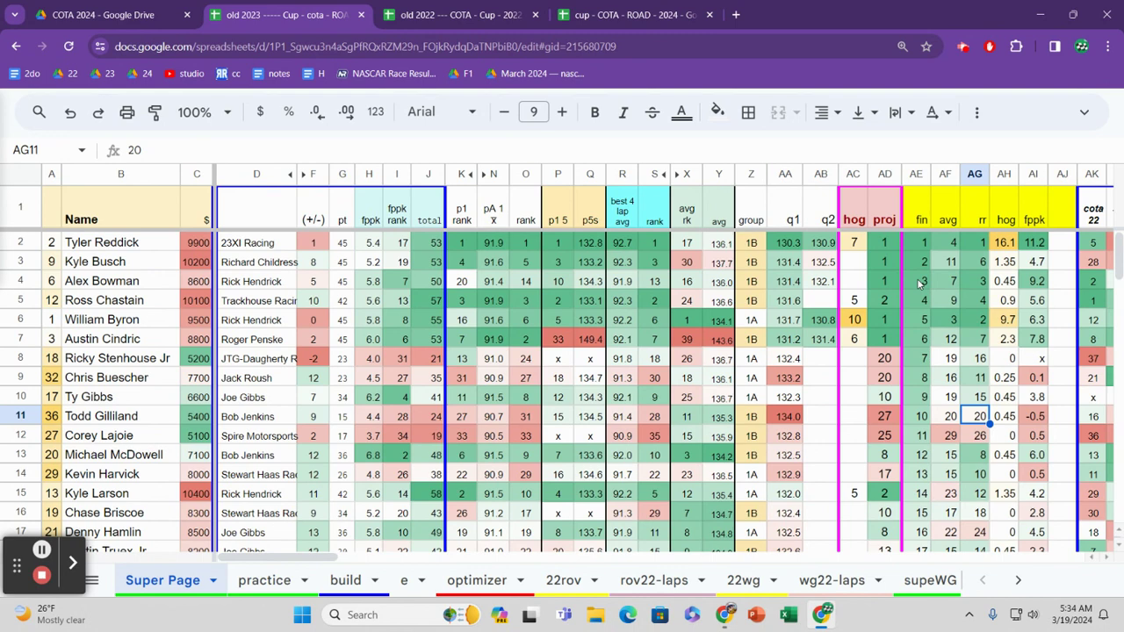
{"action": "key", "text": "Up"}
{"action": "key", "text": "Up"}
{"action": "key", "text": "Up"}
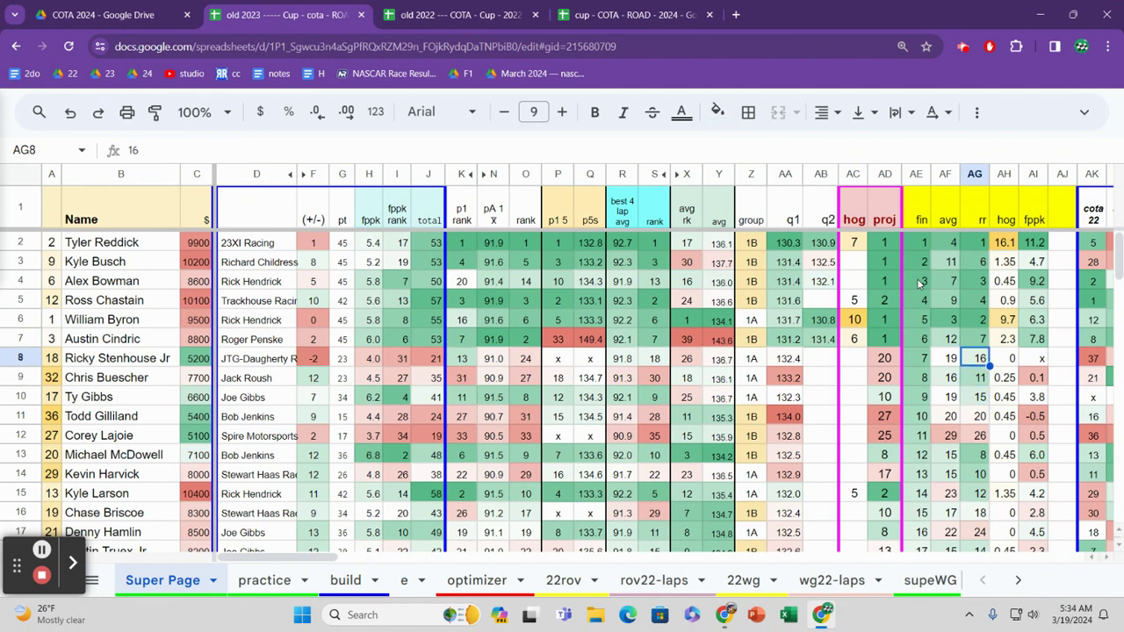
Review row 8 from the rr column back through qualifying and practice averages to the p1 rank column.
{"action": "key", "text": "Left"}
{"action": "key", "text": "Right"}
{"action": "key", "text": "Left"}
{"action": "key", "text": "Left"}
{"action": "key", "text": "Left"}
{"action": "key", "text": "Left"}
{"action": "key", "text": "Left"}
{"action": "key", "text": "Left"}
{"action": "key", "text": "Left"}
{"action": "key", "text": "Left"}
{"action": "key", "text": "Left"}
{"action": "key", "text": "Left"}
{"action": "key", "text": "Left"}
{"action": "key", "text": "Left"}
{"action": "key", "text": "Left"}
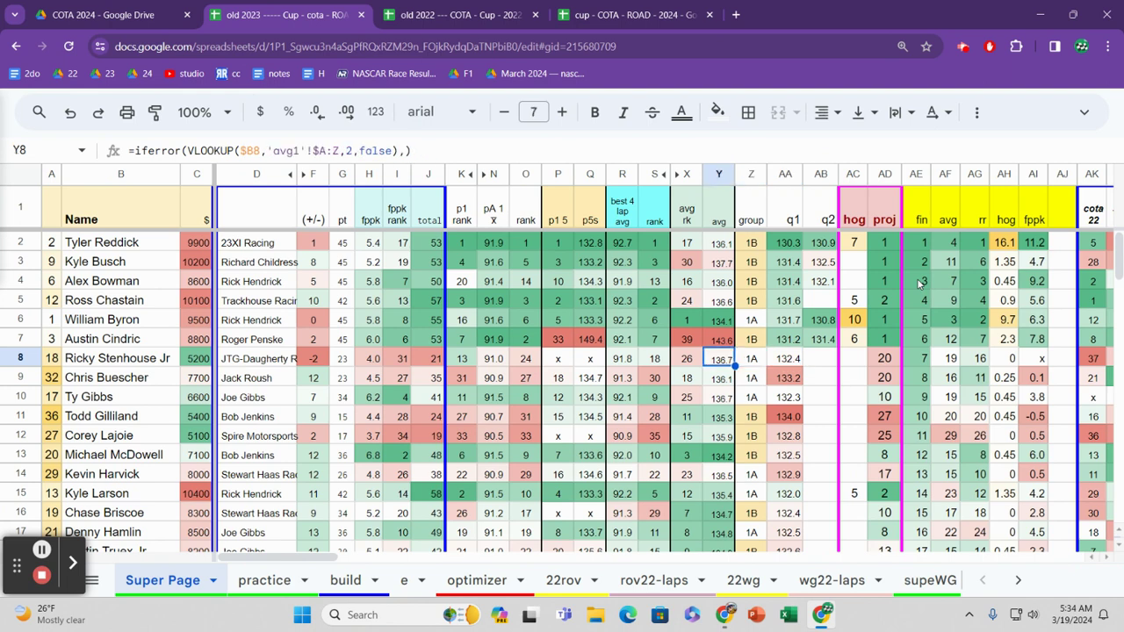
{"action": "key", "text": "Left"}
{"action": "key", "text": "Left"}
{"action": "key", "text": "Left"}
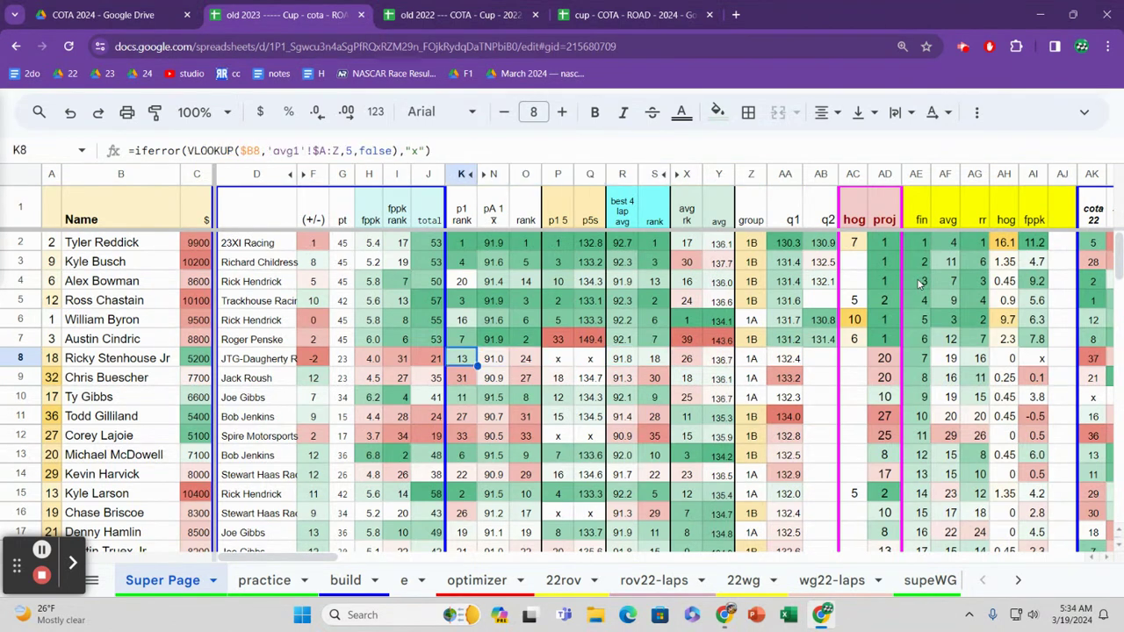
Compare the row 8 driver's p1 rank with his rr and fin figures.
{"action": "key", "text": "Right"}
{"action": "key", "text": "Right"}
{"action": "key", "text": "Right"}
{"action": "key", "text": "Right"}
{"action": "key", "text": "Right"}
{"action": "key", "text": "Right"}
{"action": "key", "text": "Right"}
{"action": "key", "text": "Right"}
{"action": "key", "text": "Right"}
{"action": "key", "text": "Right"}
{"action": "key", "text": "Right"}
{"action": "key", "text": "Right"}
{"action": "key", "text": "Right"}
{"action": "key", "text": "Right"}
{"action": "key", "text": "Right"}
{"action": "key", "text": "Right"}
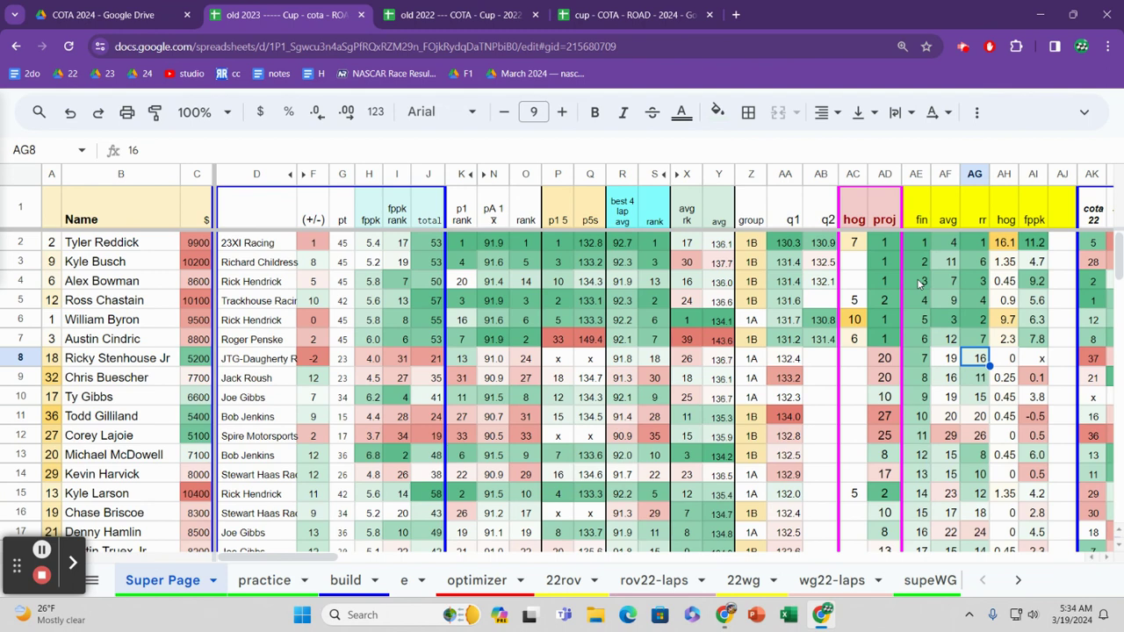
{"action": "key", "text": "Left"}
{"action": "key", "text": "Left"}
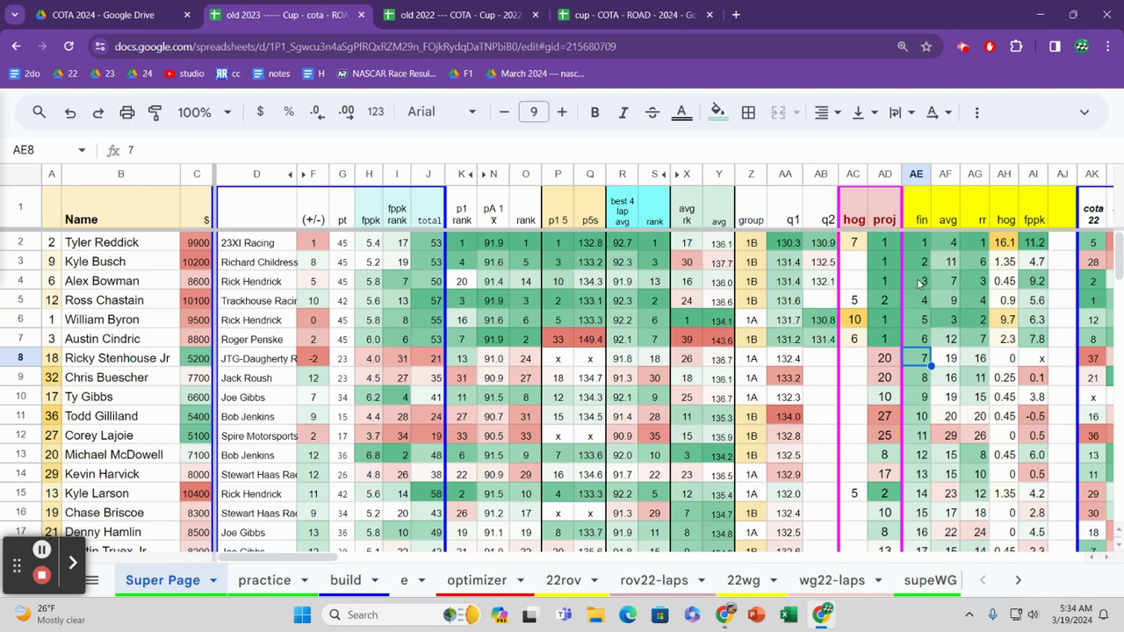
Trace row 8 from the fin column back to the driver's salary.
{"action": "key", "text": "Left"}
{"action": "key", "text": "Left"}
{"action": "key", "text": "Left"}
{"action": "key", "text": "Left"}
{"action": "key", "text": "Left"}
{"action": "key", "text": "Left"}
{"action": "key", "text": "Left"}
{"action": "key", "text": "Left"}
{"action": "key", "text": "Left"}
{"action": "key", "text": "Left"}
{"action": "key", "text": "Left"}
{"action": "key", "text": "Left"}
{"action": "key", "text": "Left"}
{"action": "key", "text": "Left"}
{"action": "key", "text": "Left"}
{"action": "key", "text": "Left"}
{"action": "key", "text": "Left"}
{"action": "key", "text": "Left"}
{"action": "key", "text": "Left"}
{"action": "key", "text": "Left"}
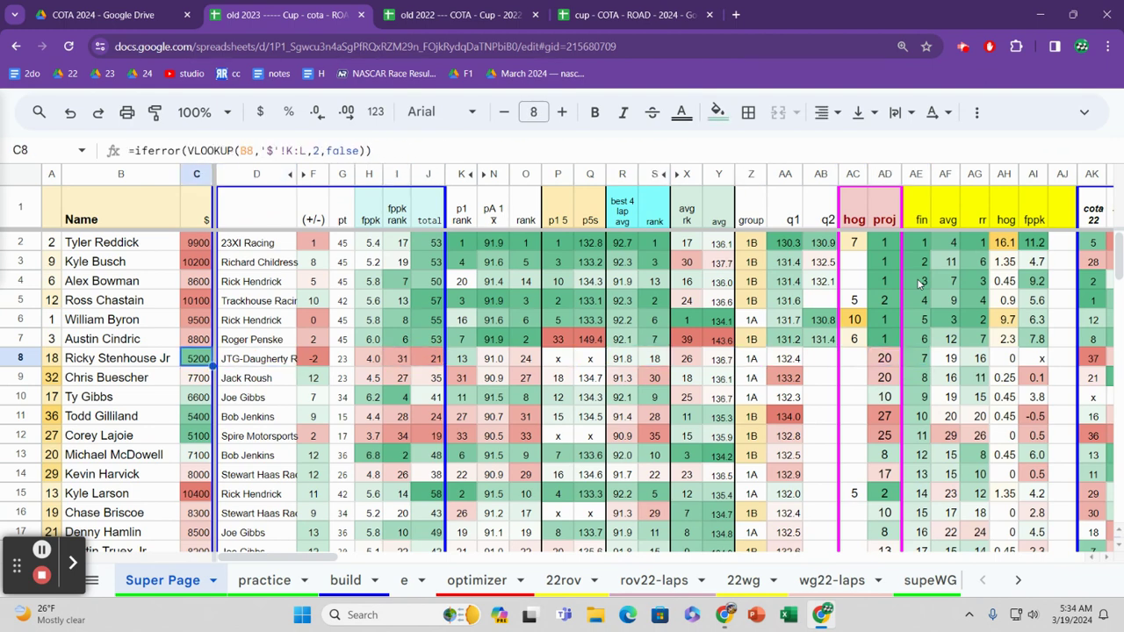
Review row 8 from the salary through practice, qualifying and projection to the race avg column.
{"action": "key", "text": "Right"}
{"action": "key", "text": "Right"}
{"action": "key", "text": "Right"}
{"action": "key", "text": "Right"}
{"action": "key", "text": "Right"}
{"action": "key", "text": "Right"}
{"action": "key", "text": "Right"}
{"action": "key", "text": "Right"}
{"action": "key", "text": "Right"}
{"action": "key", "text": "Right"}
{"action": "key", "text": "Right"}
{"action": "key", "text": "Right"}
{"action": "key", "text": "Right"}
{"action": "key", "text": "Right"}
{"action": "key", "text": "Right"}
{"action": "key", "text": "Right"}
{"action": "key", "text": "Right"}
{"action": "key", "text": "Right"}
{"action": "key", "text": "Right"}
{"action": "key", "text": "Right"}
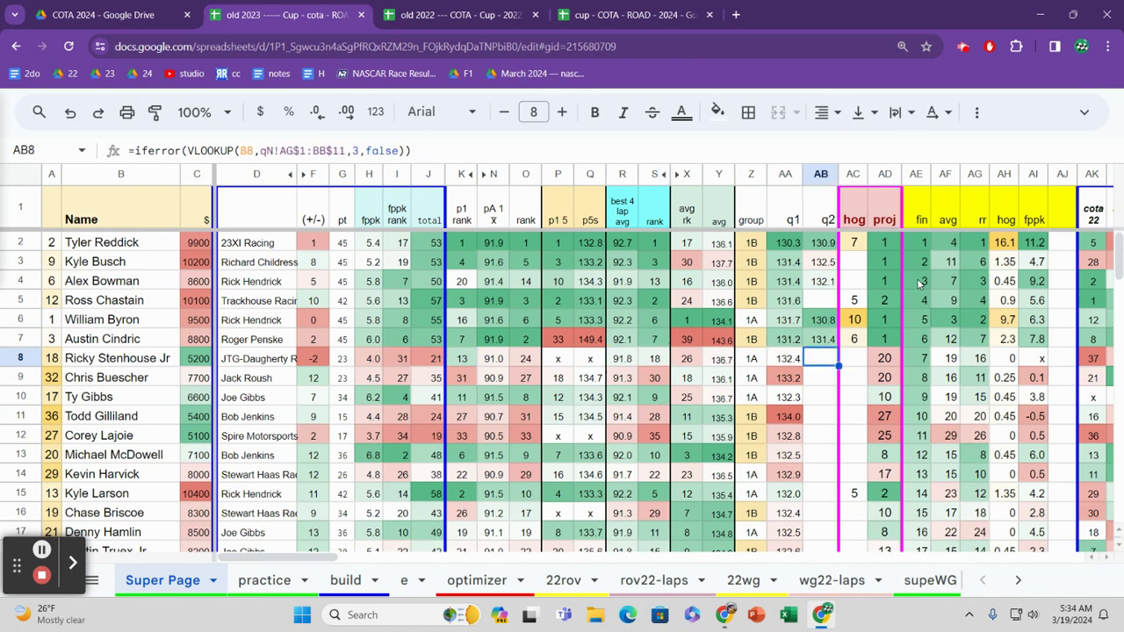
{"action": "key", "text": "Right"}
{"action": "key", "text": "Right"}
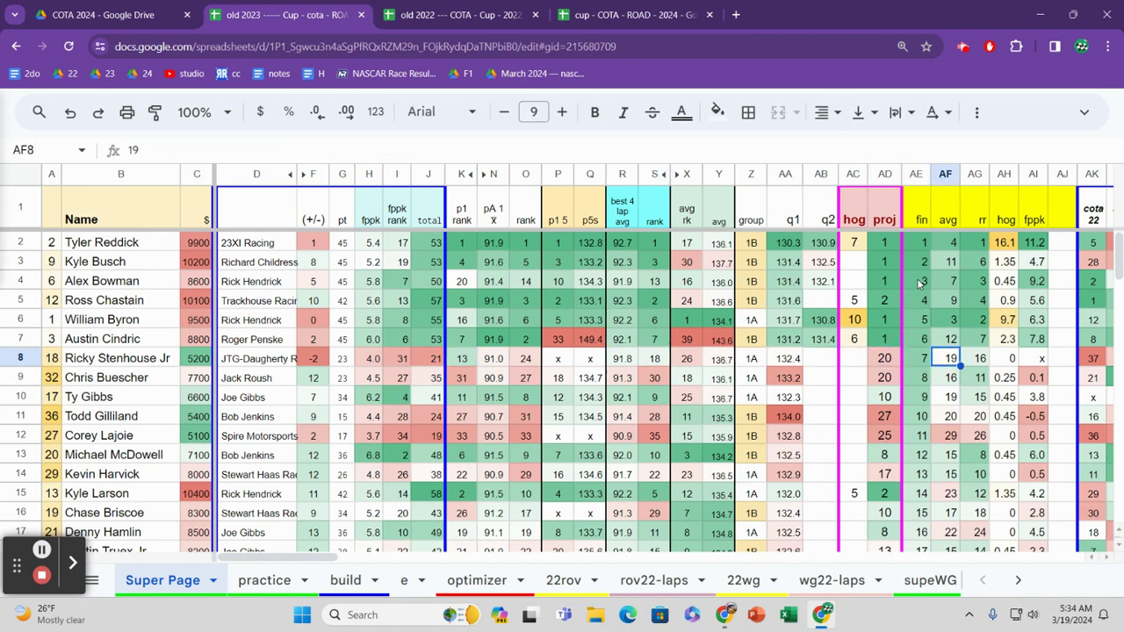
Check the avg figure in row 9 and the rr figures in rows 9 to 15.
{"action": "key", "text": "Down"}
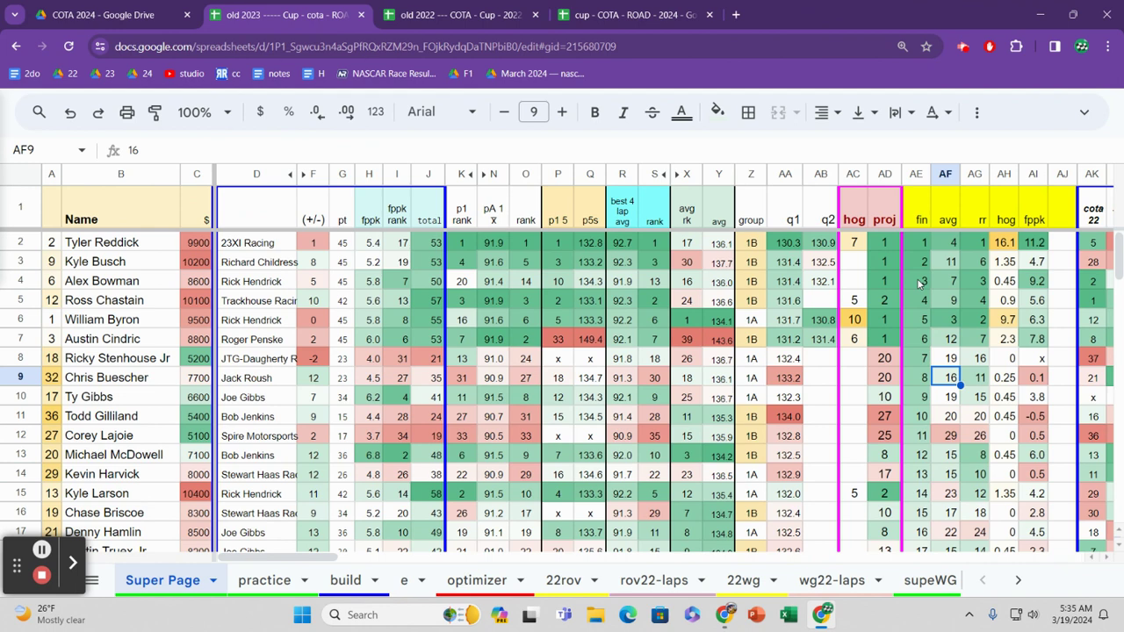
{"action": "key", "text": "Right"}
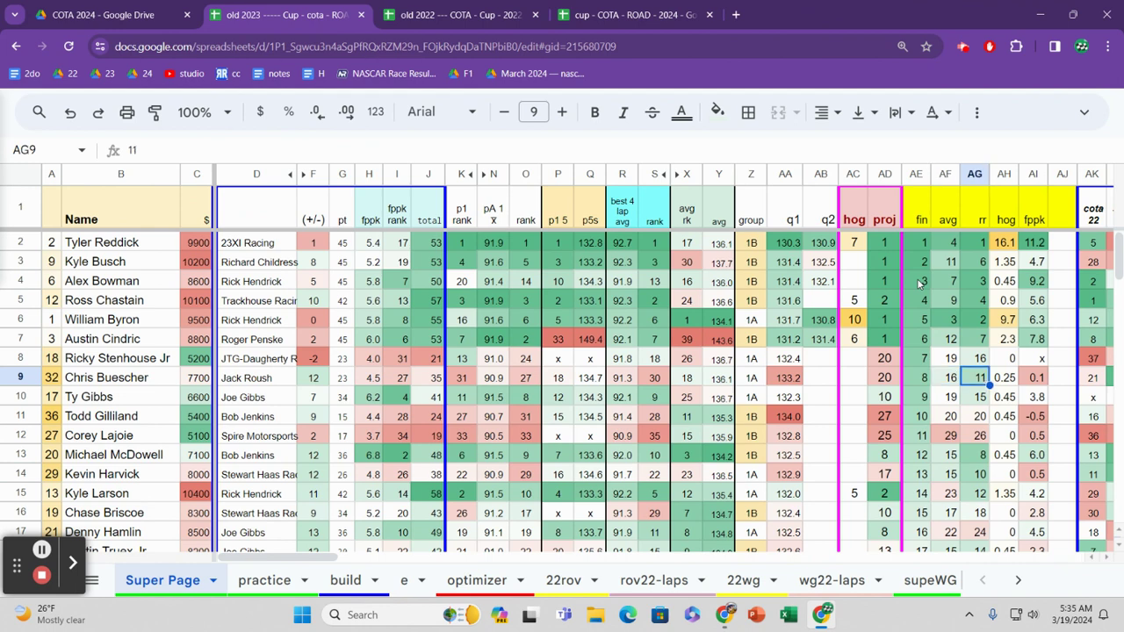
{"action": "key", "text": "Down"}
{"action": "key", "text": "Down"}
{"action": "key", "text": "Down"}
{"action": "key", "text": "Down"}
{"action": "key", "text": "Down"}
{"action": "key", "text": "Down"}
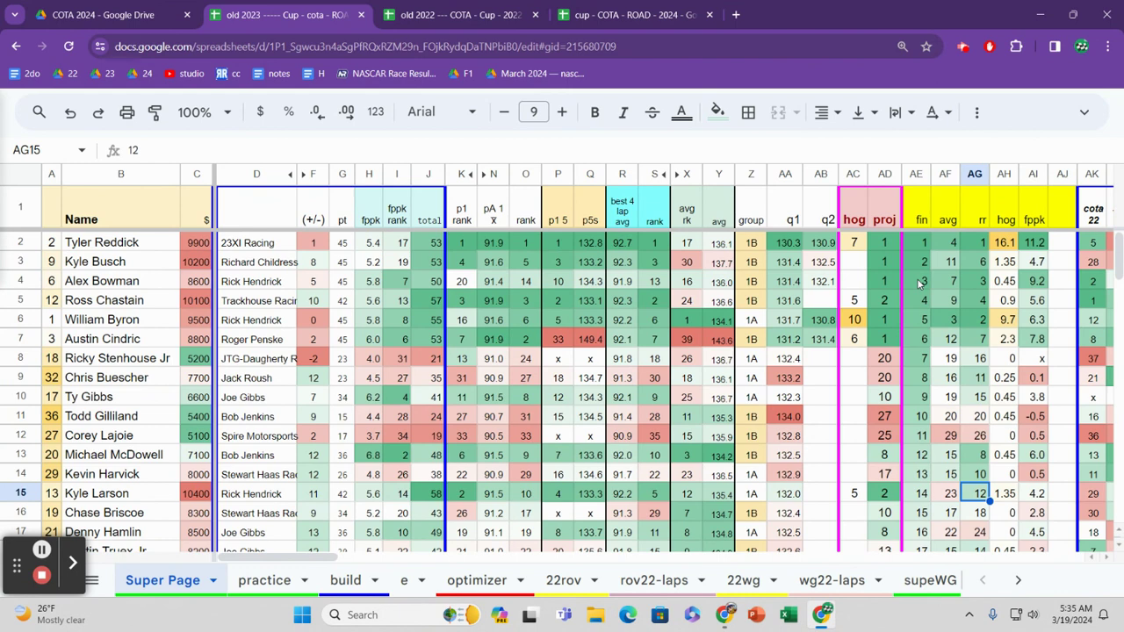
Look back up the rr column from row 14 to the top finishers around row 4.
{"action": "key", "text": "Up"}
{"action": "key", "text": "Up"}
{"action": "key", "text": "Up"}
{"action": "key", "text": "Up"}
{"action": "key", "text": "Up"}
{"action": "key", "text": "Up"}
{"action": "key", "text": "Up"}
{"action": "key", "text": "Up"}
{"action": "key", "text": "Up"}
{"action": "key", "text": "Up"}
{"action": "key", "text": "Up"}
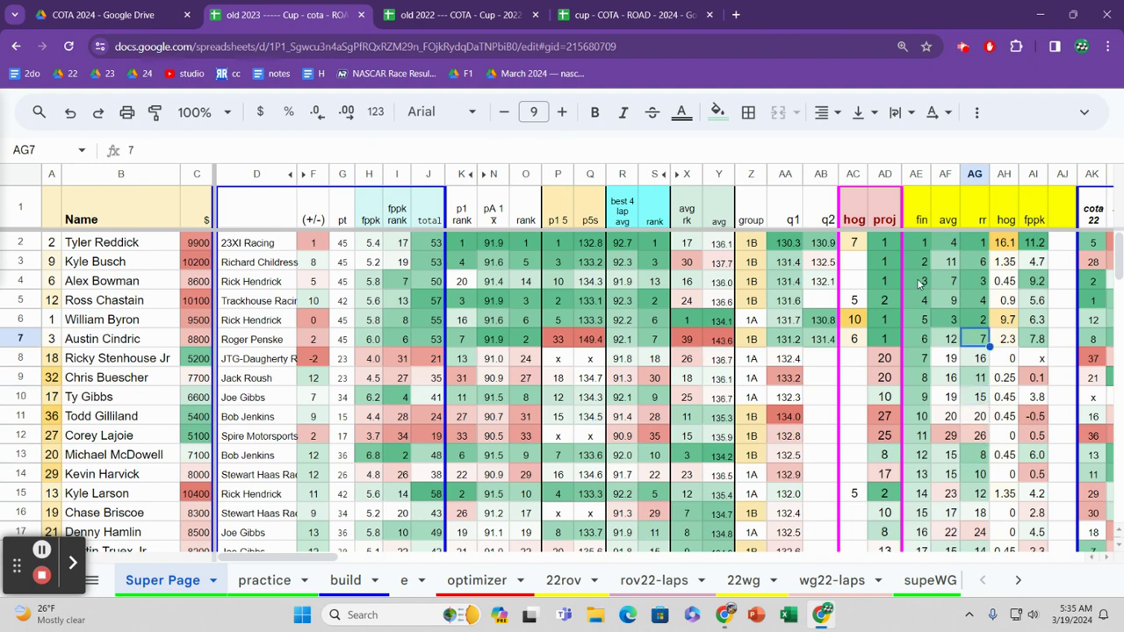
Examine the p1 5 practice ranks of the top finishers in rows 2 to 6.
{"action": "key", "text": "Left"}
{"action": "key", "text": "Left"}
{"action": "key", "text": "Left"}
{"action": "key", "text": "Left"}
{"action": "key", "text": "Left"}
{"action": "key", "text": "Left"}
{"action": "key", "text": "Left"}
{"action": "key", "text": "Left"}
{"action": "key", "text": "Left"}
{"action": "key", "text": "Left"}
{"action": "key", "text": "Left"}
{"action": "key", "text": "Left"}
{"action": "key", "text": "Left"}
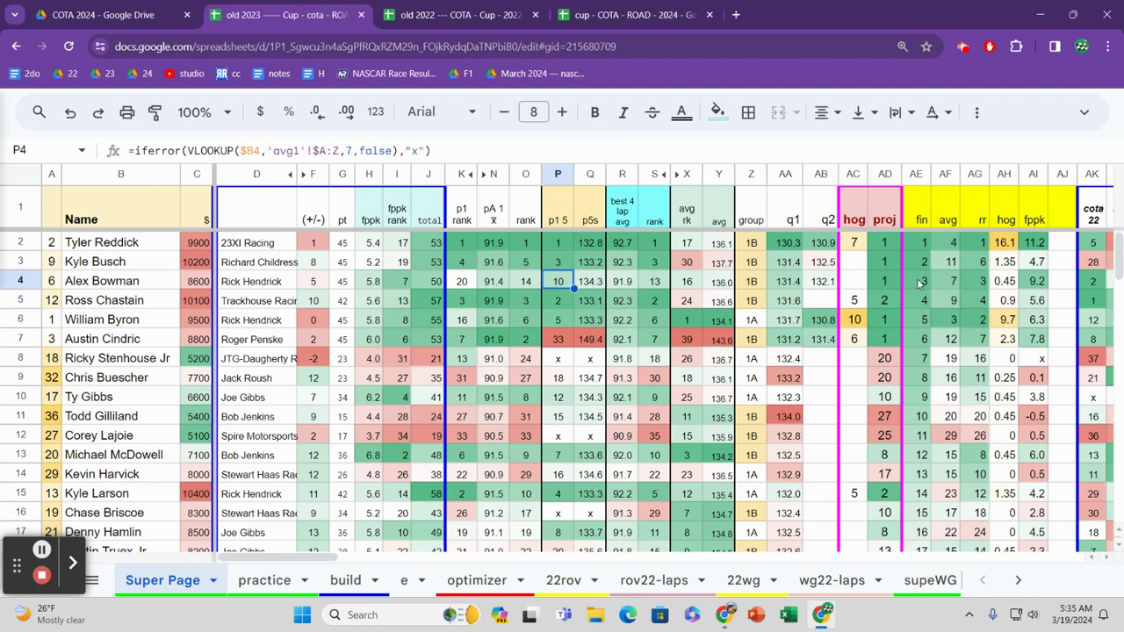
{"action": "key", "text": "Down"}
{"action": "key", "text": "Down"}
{"action": "key", "text": "Up"}
{"action": "key", "text": "Up"}
{"action": "key", "text": "Up"}
{"action": "key", "text": "Up"}
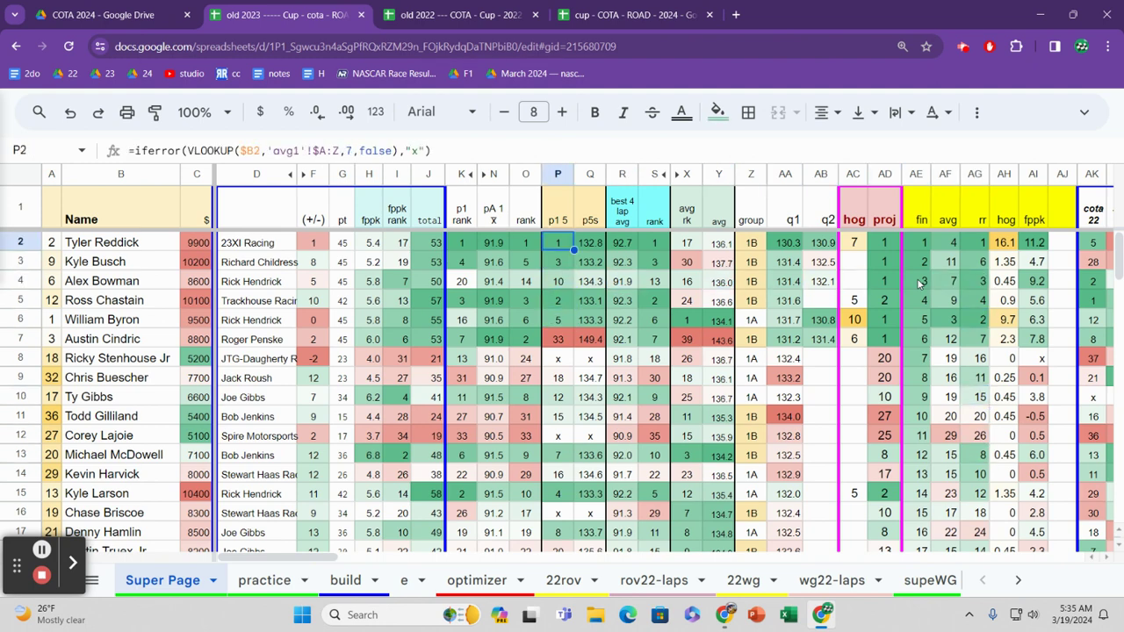
{"action": "key", "text": "Down"}
{"action": "key", "text": "Down"}
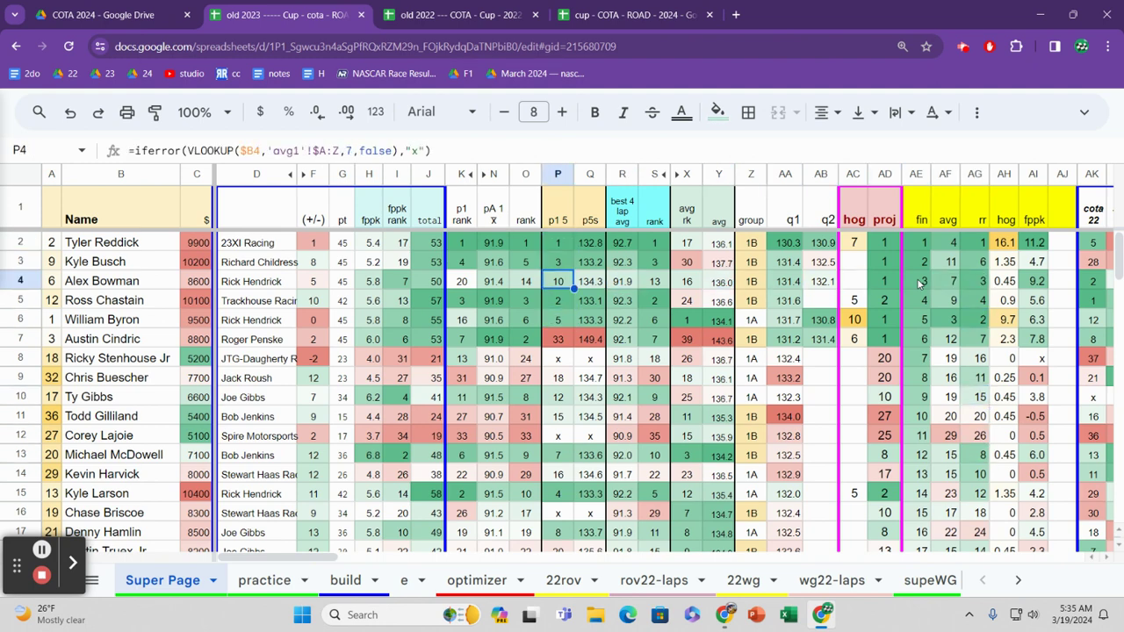
Open the practice sheet and look down the lap 9 speeds from row 8 to the driver in row 25.
{"action": "left_click", "coordinate": [285, 583]}
{"action": "left_click", "coordinate": [555, 338]}
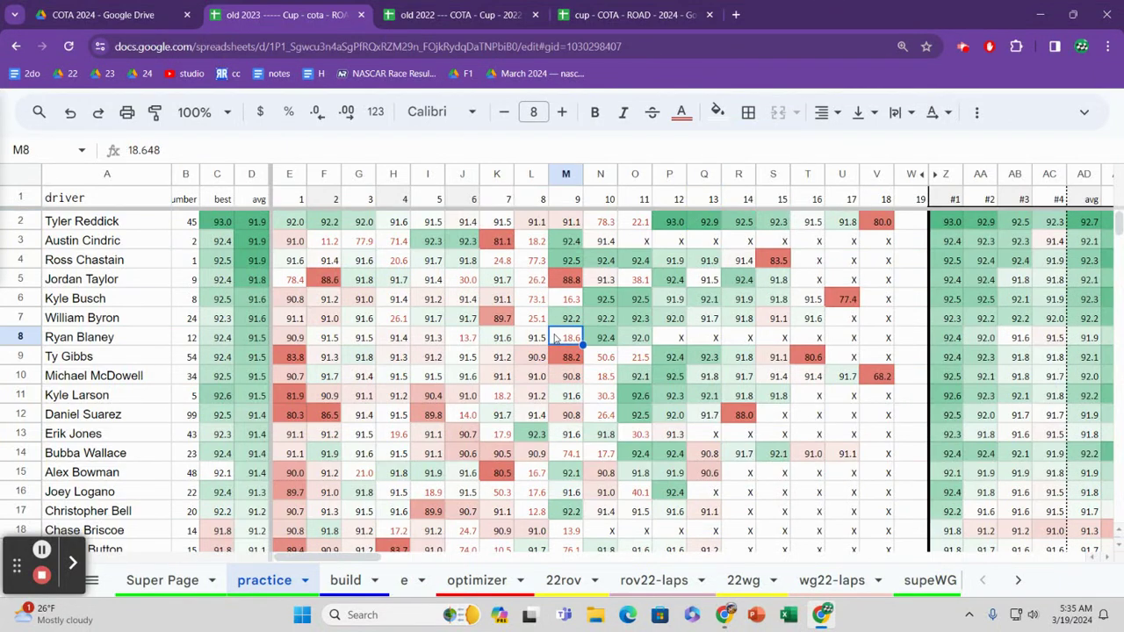
{"action": "key", "text": "Down"}
{"action": "key", "text": "Down"}
{"action": "key", "text": "Down"}
{"action": "key", "text": "Down"}
{"action": "key", "text": "Down"}
{"action": "key", "text": "Down"}
{"action": "key", "text": "Down"}
{"action": "key", "text": "Down"}
{"action": "key", "text": "Down"}
{"action": "key", "text": "Down"}
{"action": "key", "text": "Down"}
{"action": "key", "text": "Down"}
{"action": "key", "text": "Down"}
{"action": "key", "text": "Down"}
{"action": "key", "text": "Down"}
{"action": "key", "text": "Down"}
{"action": "key", "text": "Down"}
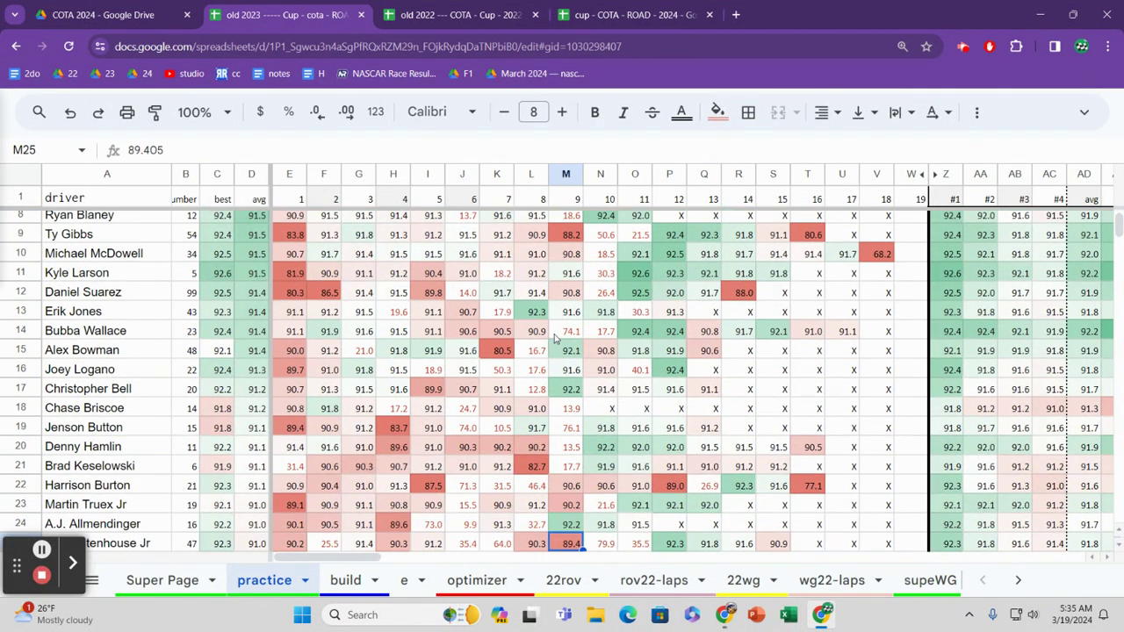
Look down the lap 9 speeds from row 25 to the slower drivers around row 35.
{"action": "key", "text": "Down"}
{"action": "key", "text": "Down"}
{"action": "key", "text": "Down"}
{"action": "key", "text": "Down"}
{"action": "key", "text": "Down"}
{"action": "key", "text": "Down"}
{"action": "key", "text": "Down"}
{"action": "key", "text": "Down"}
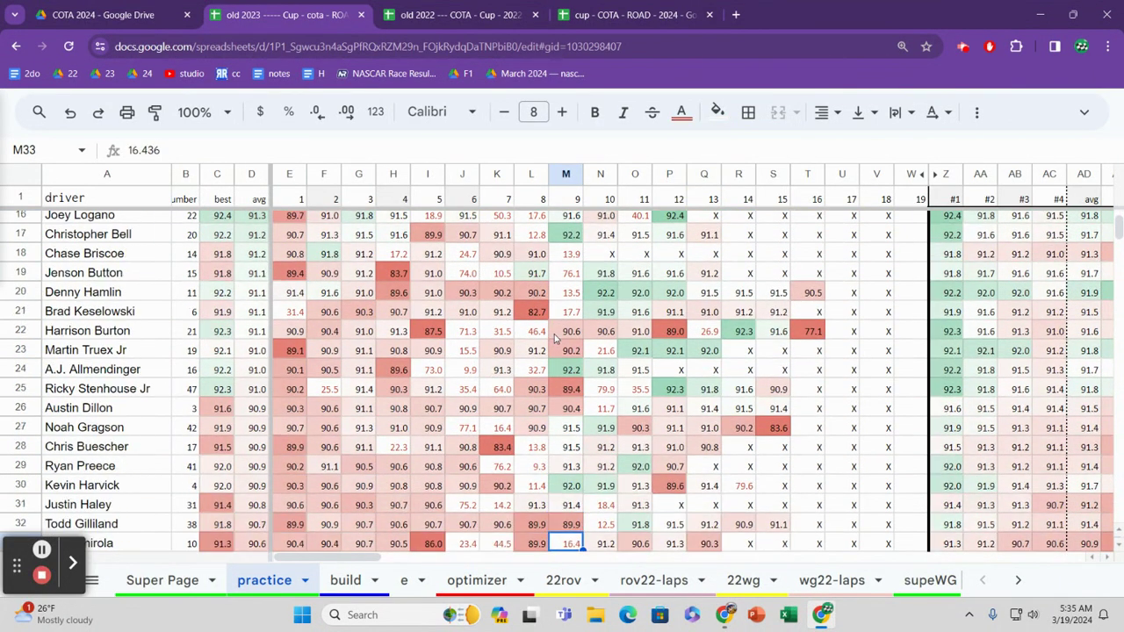
{"action": "key", "text": "Down"}
{"action": "key", "text": "Down"}
Look back up the lap 9 speeds from around row 35 to the top drivers near row 7.
{"action": "key", "text": "Up"}
{"action": "key", "text": "Up"}
{"action": "key", "text": "Up"}
{"action": "key", "text": "Up"}
{"action": "key", "text": "Up"}
{"action": "key", "text": "Up"}
{"action": "key", "text": "Up"}
{"action": "key", "text": "Up"}
{"action": "key", "text": "Up"}
{"action": "key", "text": "Up"}
{"action": "key", "text": "Up"}
{"action": "key", "text": "Up"}
{"action": "key", "text": "Up"}
{"action": "key", "text": "Up"}
{"action": "key", "text": "Up"}
{"action": "key", "text": "Up"}
{"action": "key", "text": "Up"}
{"action": "key", "text": "Up"}
{"action": "key", "text": "Up"}
{"action": "key", "text": "Up"}
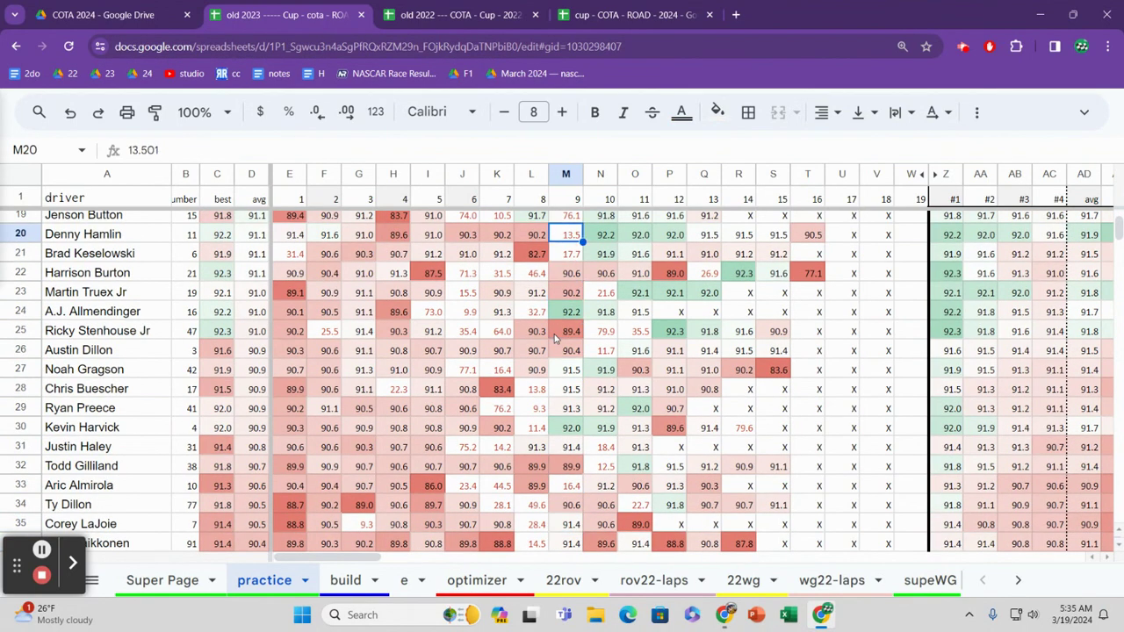
{"action": "key", "text": "Down"}
{"action": "key", "text": "Down"}
{"action": "key", "text": "Down"}
{"action": "key", "text": "Down"}
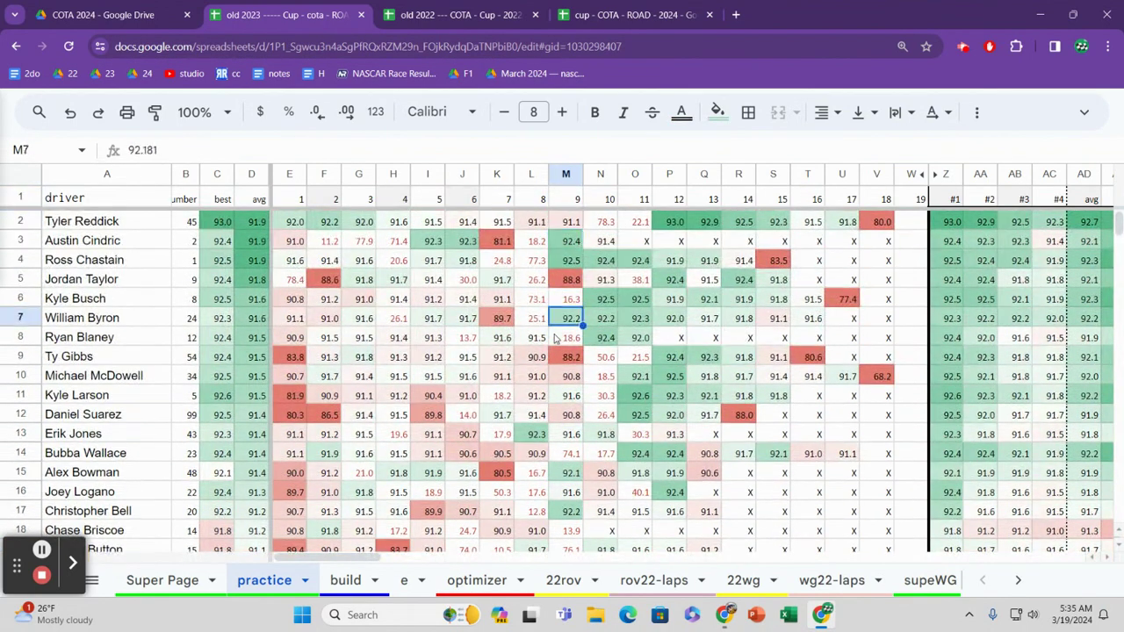
Look down the lap 9 speeds from row 7 to the driver in row 15.
{"action": "key", "text": "Down"}
{"action": "key", "text": "Down"}
{"action": "key", "text": "Down"}
{"action": "key", "text": "Down"}
{"action": "key", "text": "Down"}
{"action": "key", "text": "Down"}
{"action": "key", "text": "Down"}
{"action": "key", "text": "Down"}
{"action": "key", "text": "Down"}
{"action": "key", "text": "Up"}
Examine the lap 10 to 13 speeds of the driver in row 15.
{"action": "key", "text": "Right"}
{"action": "key", "text": "Right"}
{"action": "key", "text": "Right"}
{"action": "key", "text": "Right"}
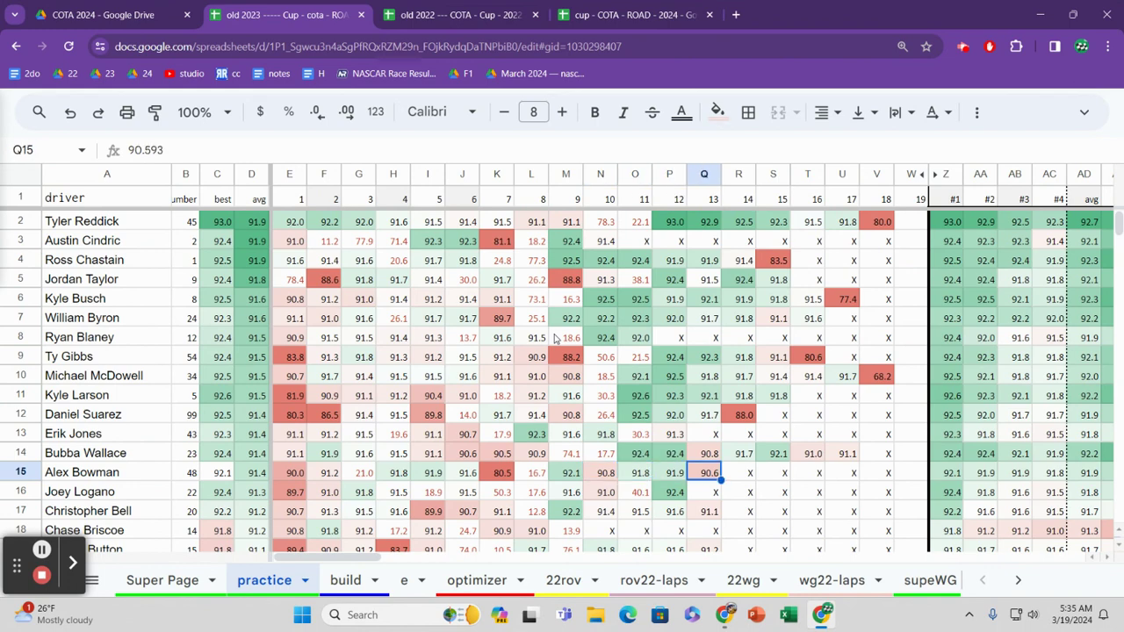
{"action": "key", "text": "Left"}
{"action": "key", "text": "Left"}
{"action": "key", "text": "Left"}
{"action": "key", "text": "Left"}
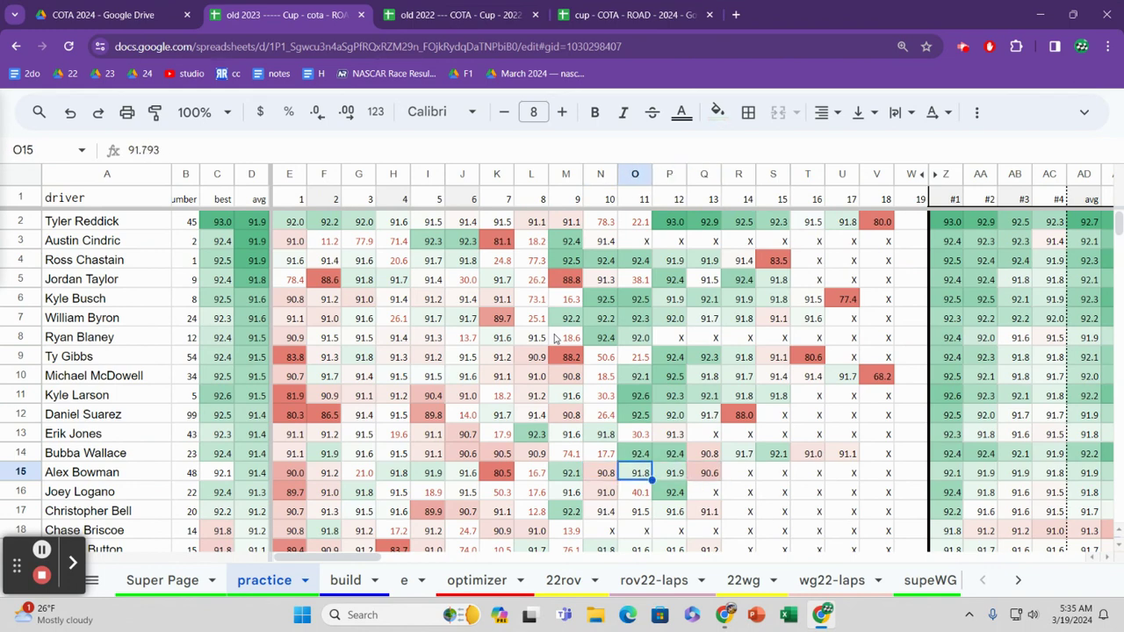
{"action": "key", "text": "Right"}
{"action": "key", "text": "Right"}
{"action": "key", "text": "Right"}
{"action": "key", "text": "Right"}
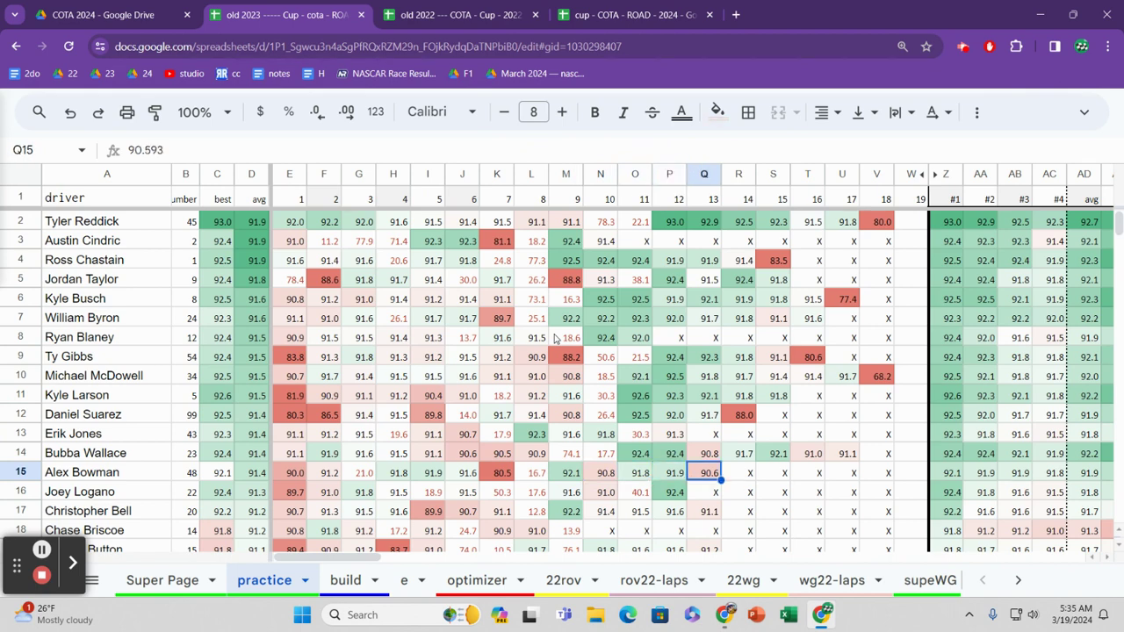
{"action": "key", "text": "Left"}
{"action": "key", "text": "Left"}
{"action": "key", "text": "Left"}
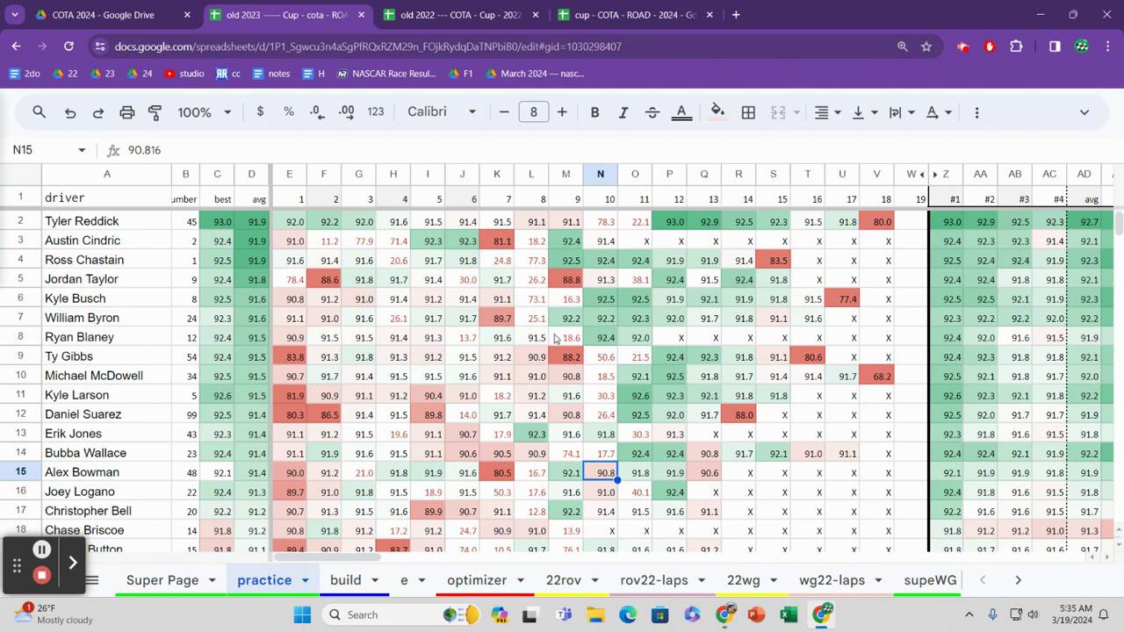
Return to the Super Page sheet and look down the p1 5 ranks from row 4 to row 16.
{"action": "left_click", "coordinate": [165, 582]}
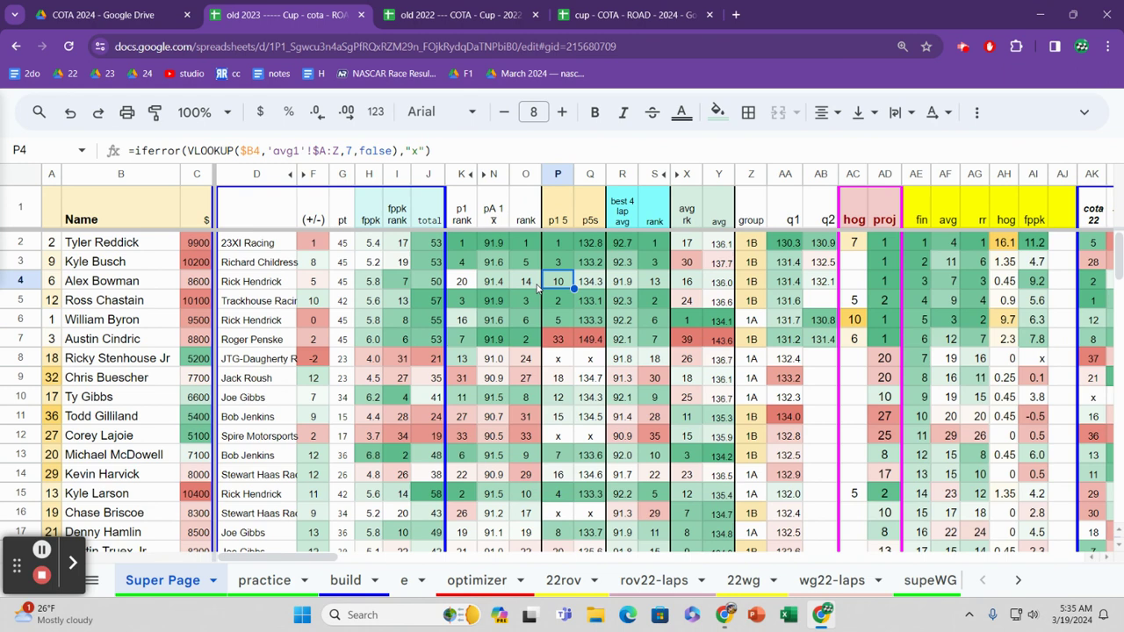
{"action": "left_click", "coordinate": [538, 285]}
{"action": "key", "text": "Right"}
{"action": "key", "text": "Down"}
{"action": "key", "text": "Down"}
{"action": "key", "text": "Down"}
{"action": "key", "text": "Down"}
{"action": "key", "text": "Down"}
{"action": "key", "text": "Down"}
{"action": "key", "text": "Down"}
{"action": "key", "text": "Down"}
{"action": "key", "text": "Down"}
{"action": "key", "text": "Down"}
{"action": "key", "text": "Down"}
{"action": "key", "text": "Down"}
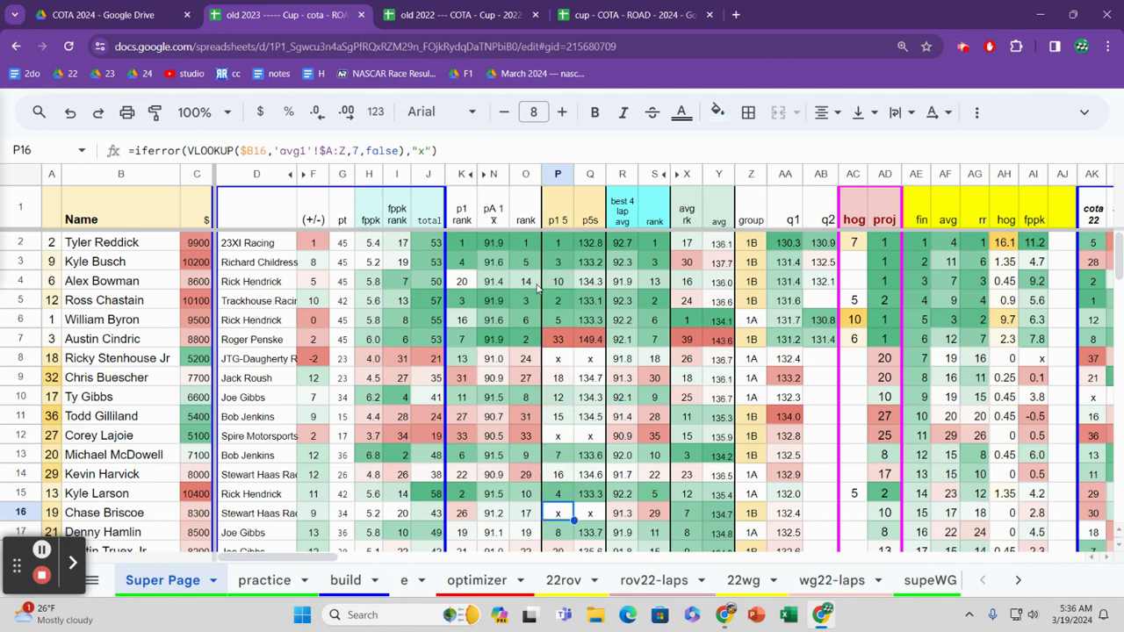
Examine the p1 5 ranks of the lower finishers from row 16 to row 37.
{"action": "key", "text": "Down"}
{"action": "key", "text": "Down"}
{"action": "key", "text": "Down"}
{"action": "key", "text": "Down"}
{"action": "key", "text": "Down"}
{"action": "key", "text": "Down"}
{"action": "key", "text": "Down"}
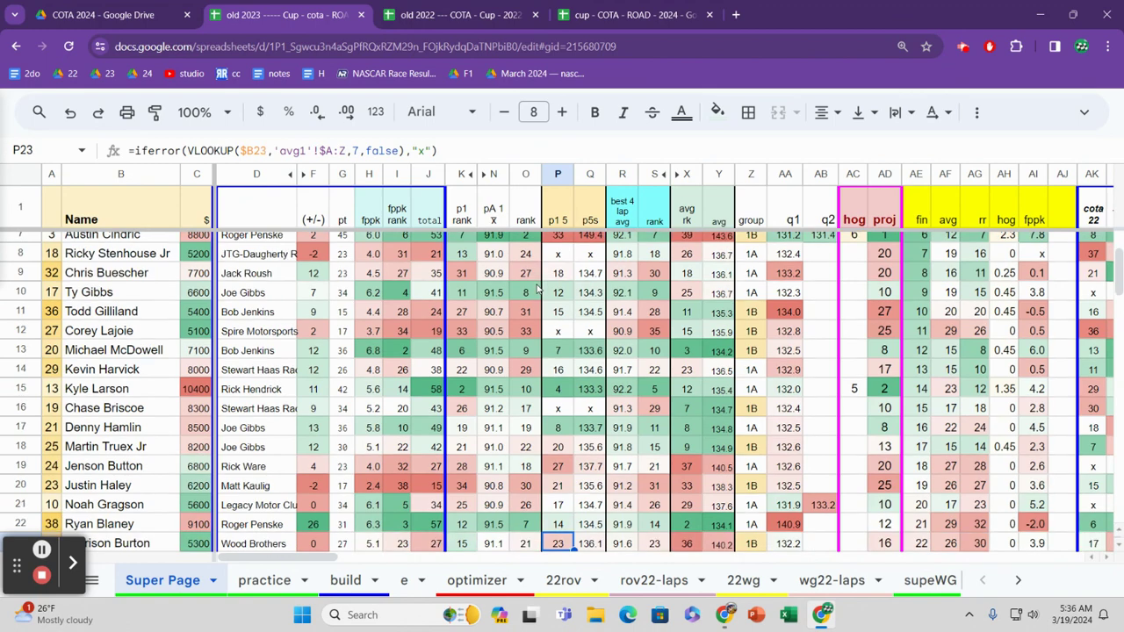
{"action": "key", "text": "Down"}
{"action": "key", "text": "Down"}
{"action": "key", "text": "Down"}
{"action": "key", "text": "Down"}
{"action": "key", "text": "Down"}
{"action": "key", "text": "Down"}
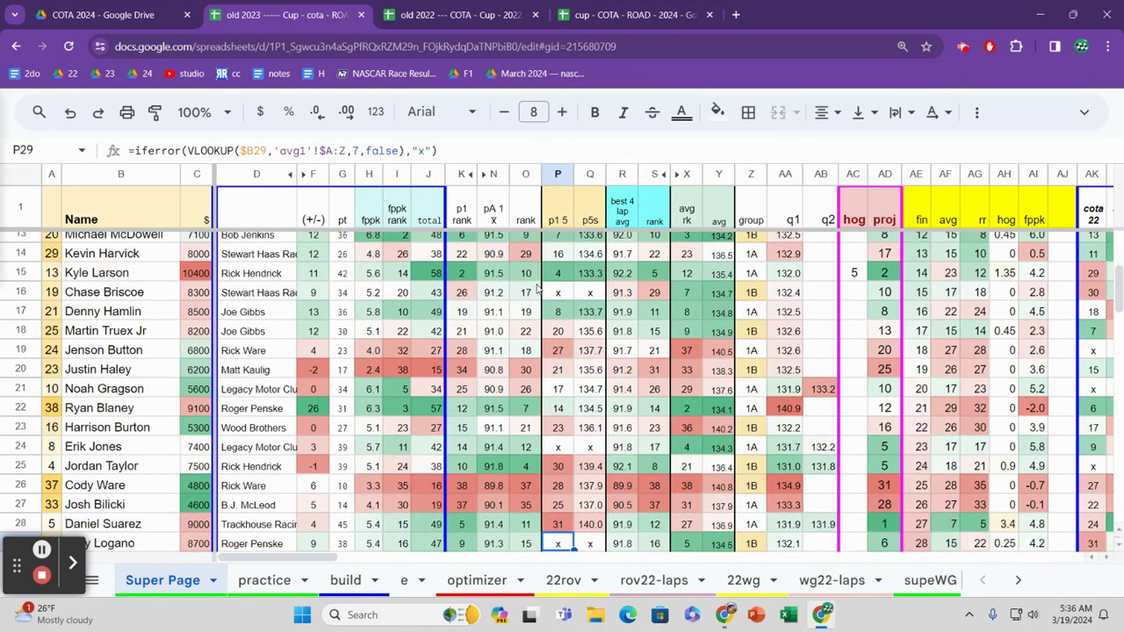
{"action": "key", "text": "Down"}
{"action": "key", "text": "Down"}
{"action": "key", "text": "Down"}
{"action": "key", "text": "Down"}
{"action": "key", "text": "Down"}
{"action": "key", "text": "Down"}
{"action": "key", "text": "Down"}
{"action": "key", "text": "Down"}
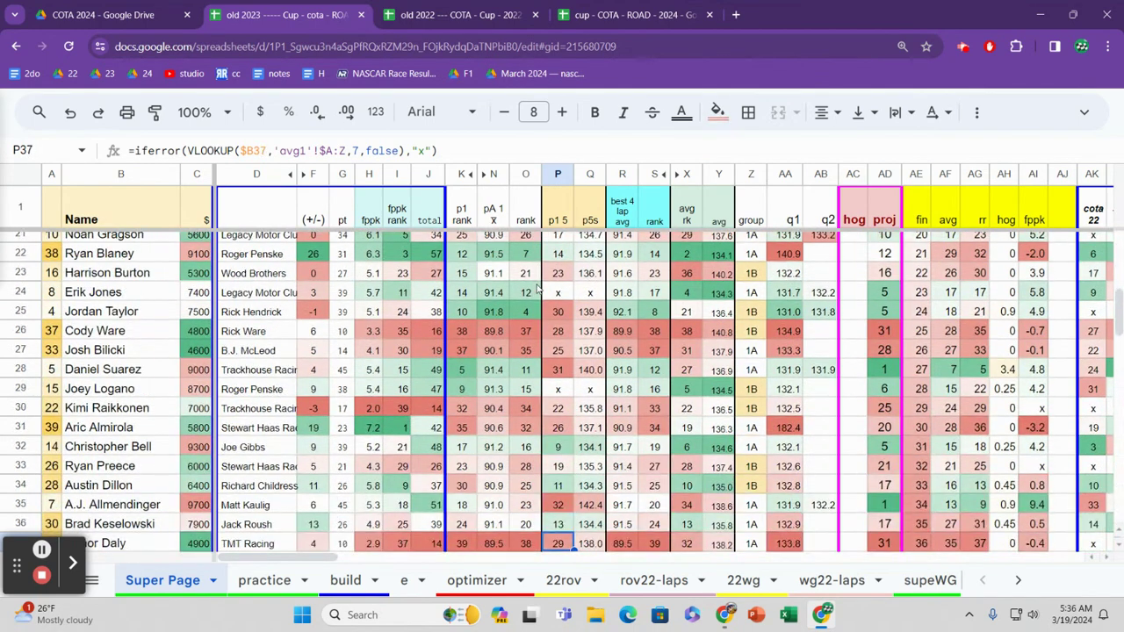
Look back up the p1 5 ranks from row 37 to the driver in row 28.
{"action": "key", "text": "Up"}
{"action": "key", "text": "Up"}
{"action": "key", "text": "Up"}
{"action": "key", "text": "Up"}
{"action": "key", "text": "Up"}
{"action": "key", "text": "Up"}
{"action": "key", "text": "Up"}
{"action": "key", "text": "Up"}
{"action": "key", "text": "Up"}
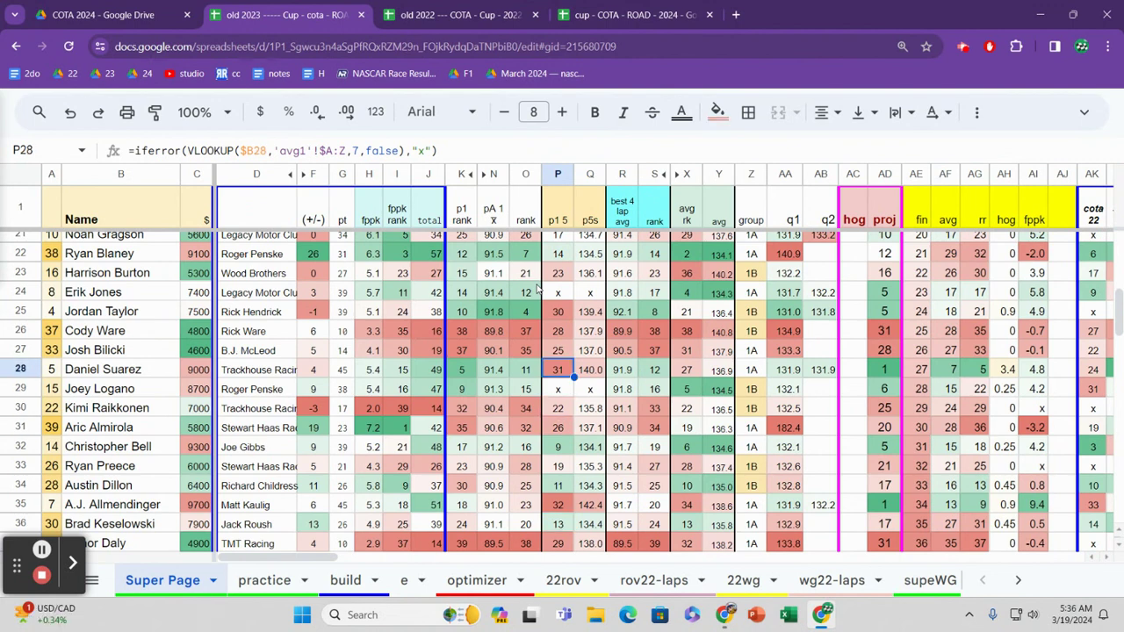
Check the p1 ranks of the drivers in rows 31 to 28.
{"action": "key", "text": "Down"}
{"action": "key", "text": "Down"}
{"action": "key", "text": "Down"}
{"action": "key", "text": "Left"}
{"action": "key", "text": "Left"}
{"action": "key", "text": "Left"}
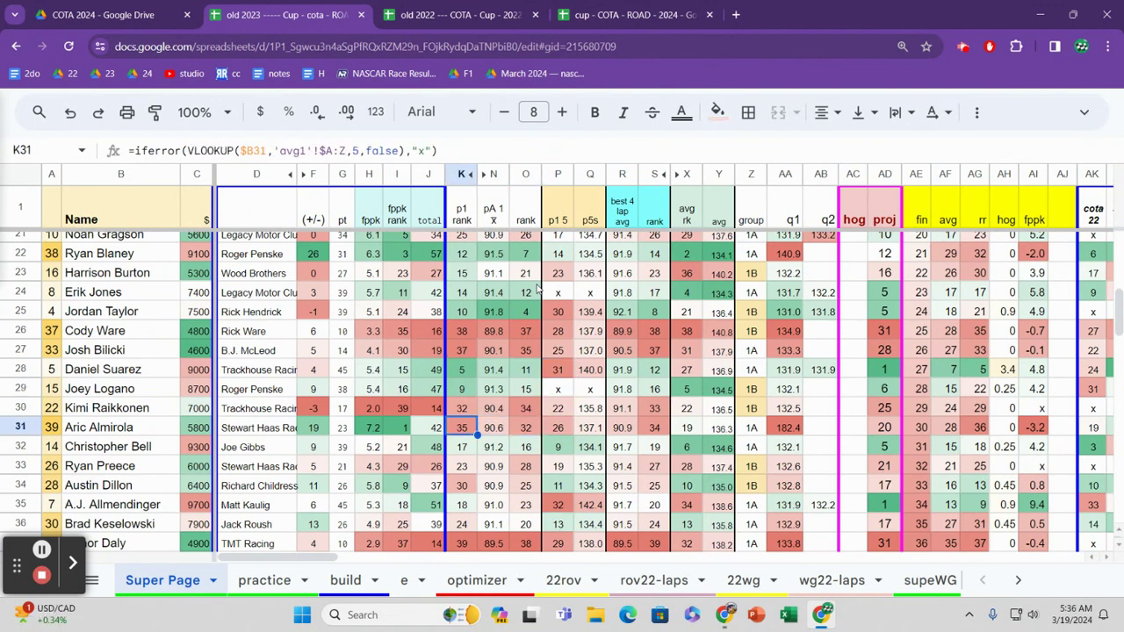
{"action": "key", "text": "Left"}
{"action": "key", "text": "Right"}
{"action": "key", "text": "Up"}
{"action": "key", "text": "Up"}
{"action": "key", "text": "Up"}
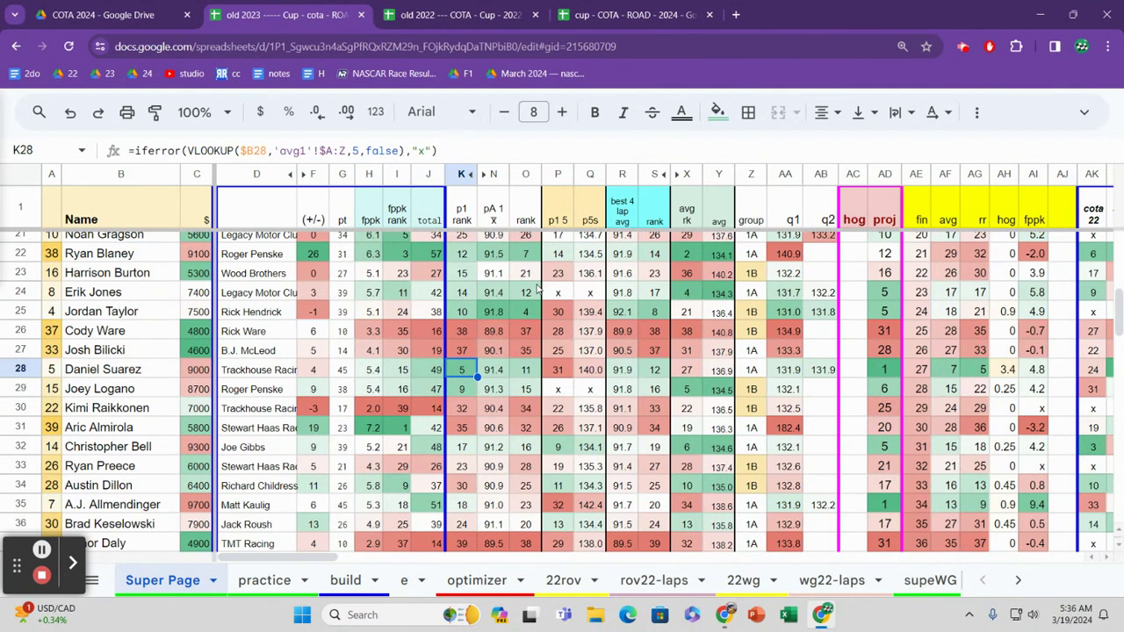
Read across row 28 from the p1 rank to the rr figure.
{"action": "key", "text": "Right"}
{"action": "key", "text": "Right"}
{"action": "key", "text": "Right"}
{"action": "key", "text": "Right"}
{"action": "key", "text": "Right"}
{"action": "key", "text": "Right"}
{"action": "key", "text": "Right"}
{"action": "key", "text": "Right"}
{"action": "key", "text": "Right"}
{"action": "key", "text": "Right"}
{"action": "key", "text": "Right"}
{"action": "key", "text": "Right"}
{"action": "key", "text": "Right"}
{"action": "key", "text": "Right"}
{"action": "key", "text": "Right"}
{"action": "key", "text": "Right"}
{"action": "key", "text": "Right"}
{"action": "key", "text": "Right"}
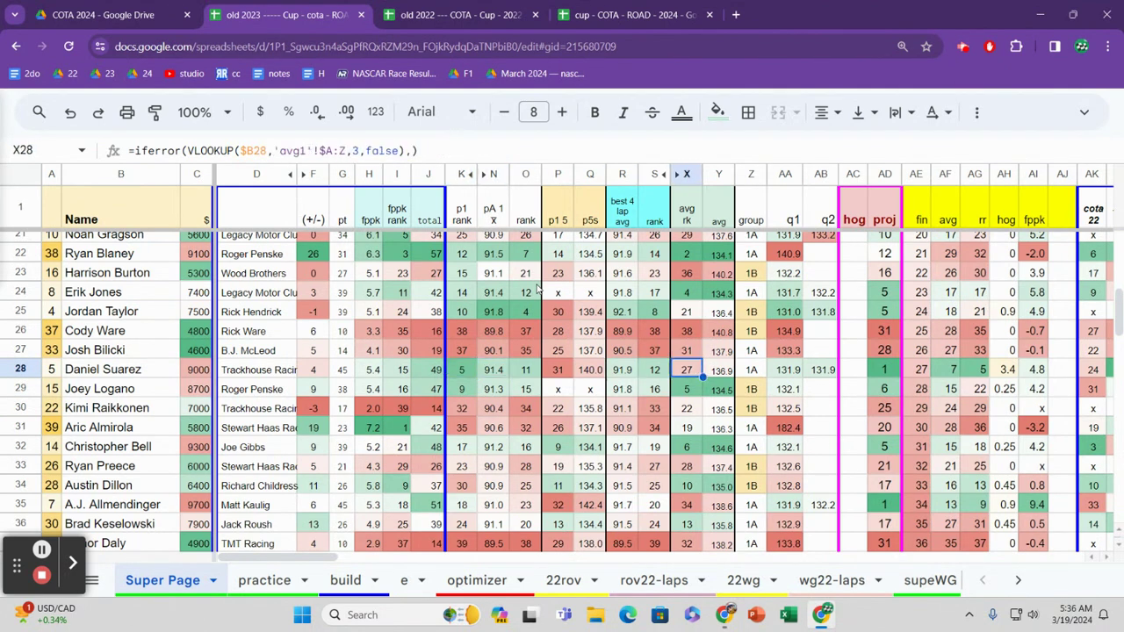
{"action": "key", "text": "Left"}
{"action": "key", "text": "Left"}
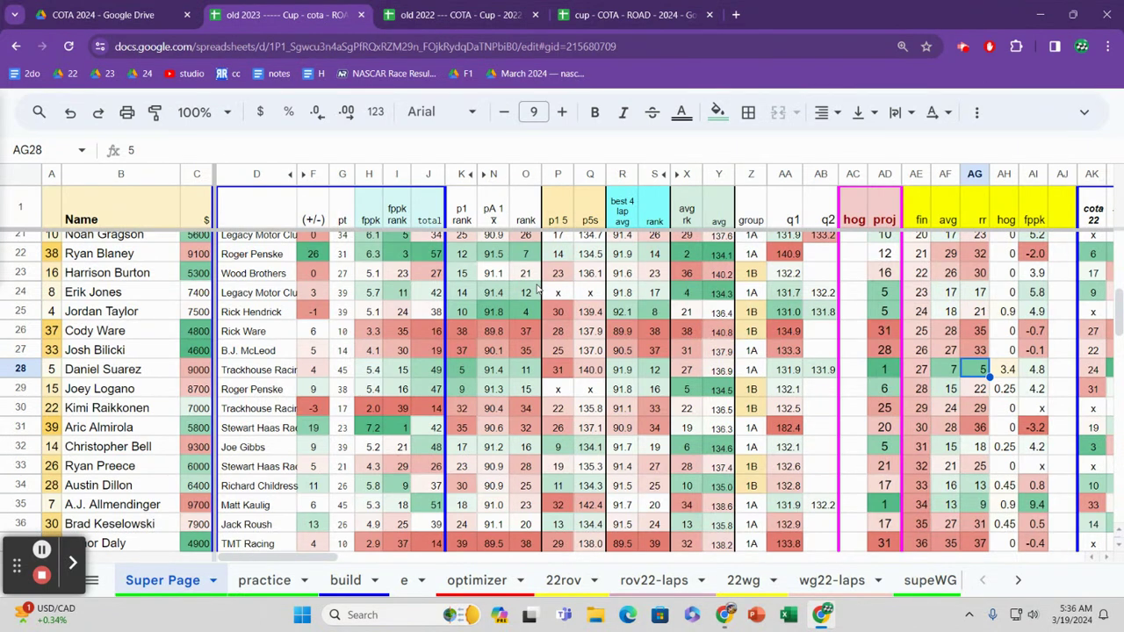
Compare row 28's rr figure with its practice data back to the p1 rank.
{"action": "key", "text": "Left"}
{"action": "key", "text": "Left"}
{"action": "key", "text": "Left"}
{"action": "key", "text": "Left"}
{"action": "key", "text": "Left"}
{"action": "key", "text": "Left"}
{"action": "key", "text": "Left"}
{"action": "key", "text": "Left"}
{"action": "key", "text": "Left"}
{"action": "key", "text": "Left"}
{"action": "key", "text": "Left"}
{"action": "key", "text": "Left"}
{"action": "key", "text": "Left"}
{"action": "key", "text": "Left"}
{"action": "key", "text": "Left"}
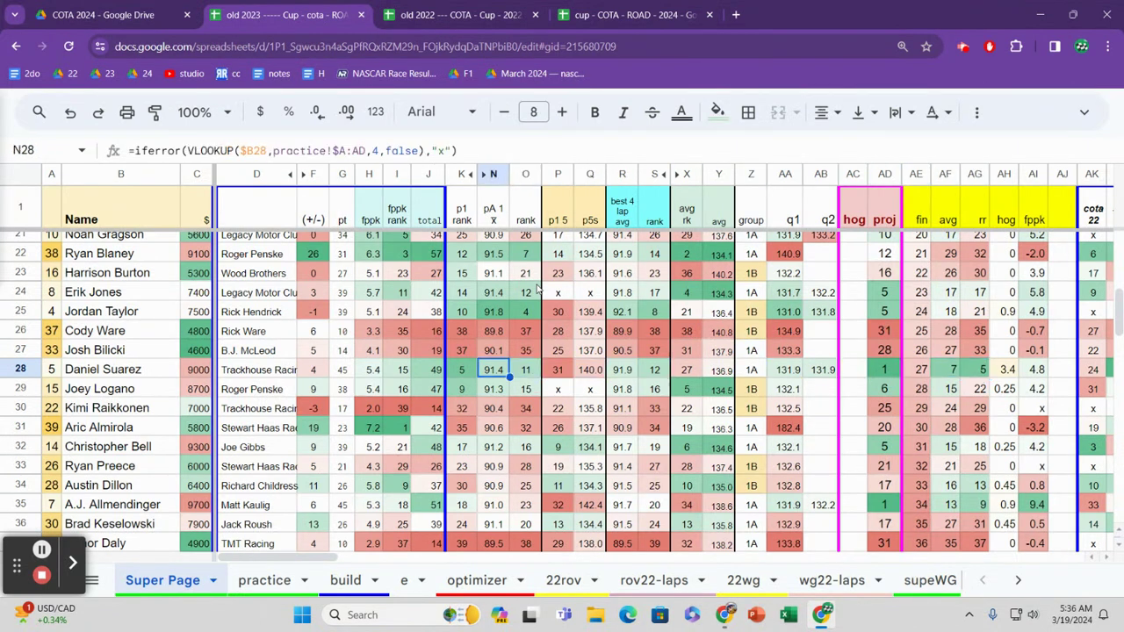
{"action": "key", "text": "Left"}
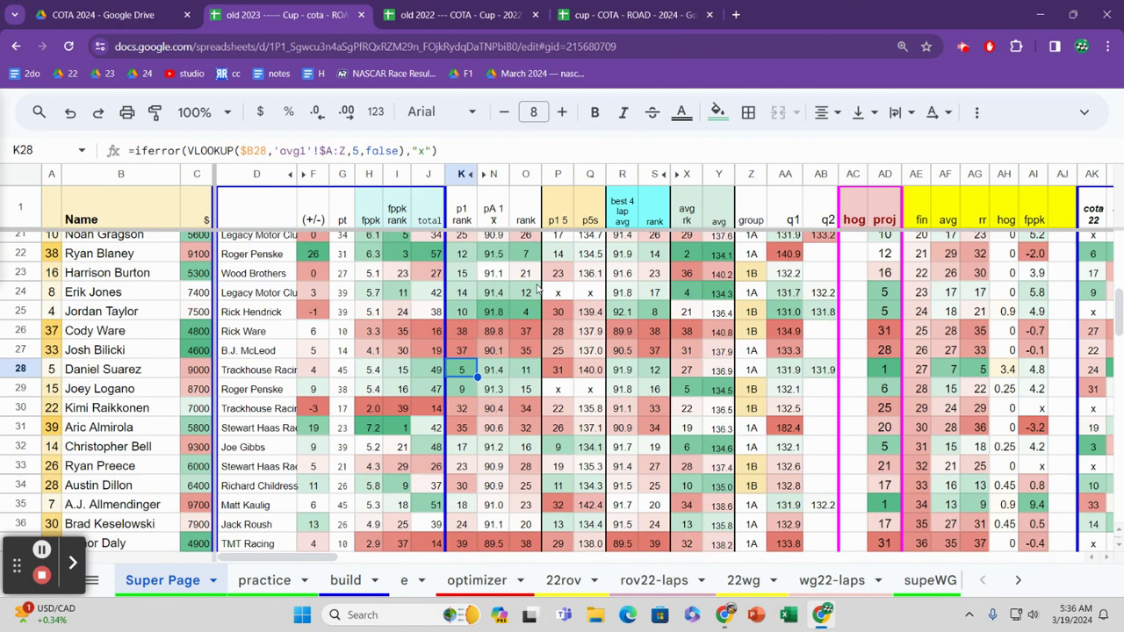
Look down the p1 ranks from row 28 to the driver in row 34.
{"action": "key", "text": "Down"}
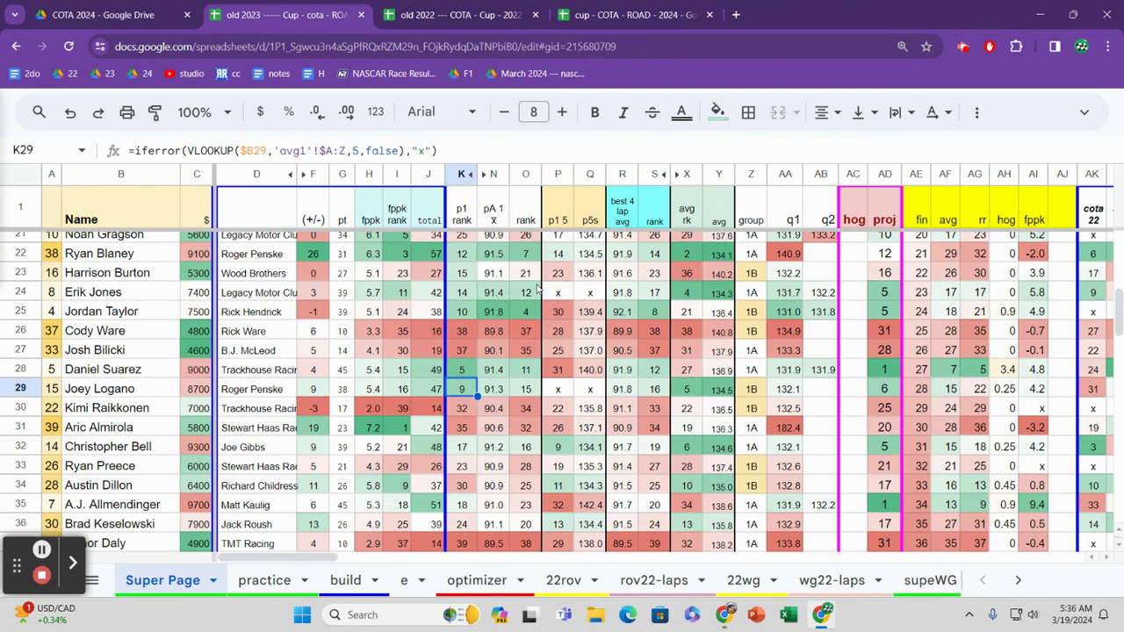
{"action": "key", "text": "Down"}
{"action": "key", "text": "Down"}
{"action": "key", "text": "Down"}
{"action": "key", "text": "Down"}
{"action": "key", "text": "Down"}
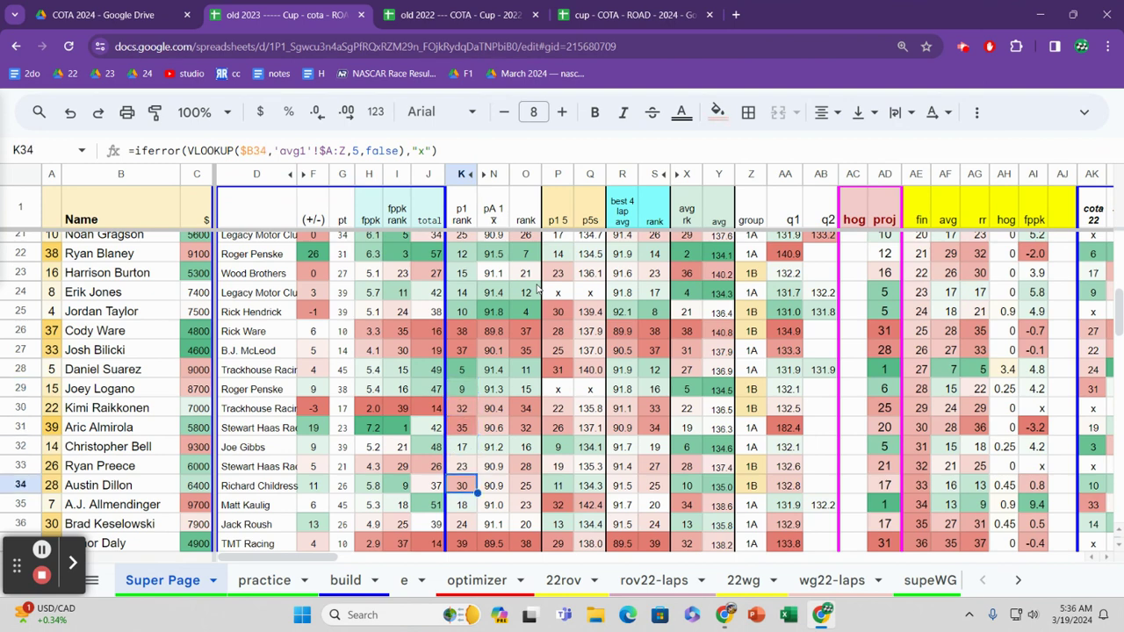
Check the p1 ranks from row 34 down to the last driver in row 40.
{"action": "key", "text": "Up"}
{"action": "key", "text": "Up"}
{"action": "key", "text": "Down"}
{"action": "key", "text": "Down"}
{"action": "key", "text": "Down"}
{"action": "key", "text": "Down"}
{"action": "key", "text": "Down"}
{"action": "key", "text": "Down"}
{"action": "key", "text": "Down"}
{"action": "key", "text": "Down"}
{"action": "key", "text": "Down"}
{"action": "key", "text": "Down"}
{"action": "key", "text": "Down"}
{"action": "key", "text": "Down"}
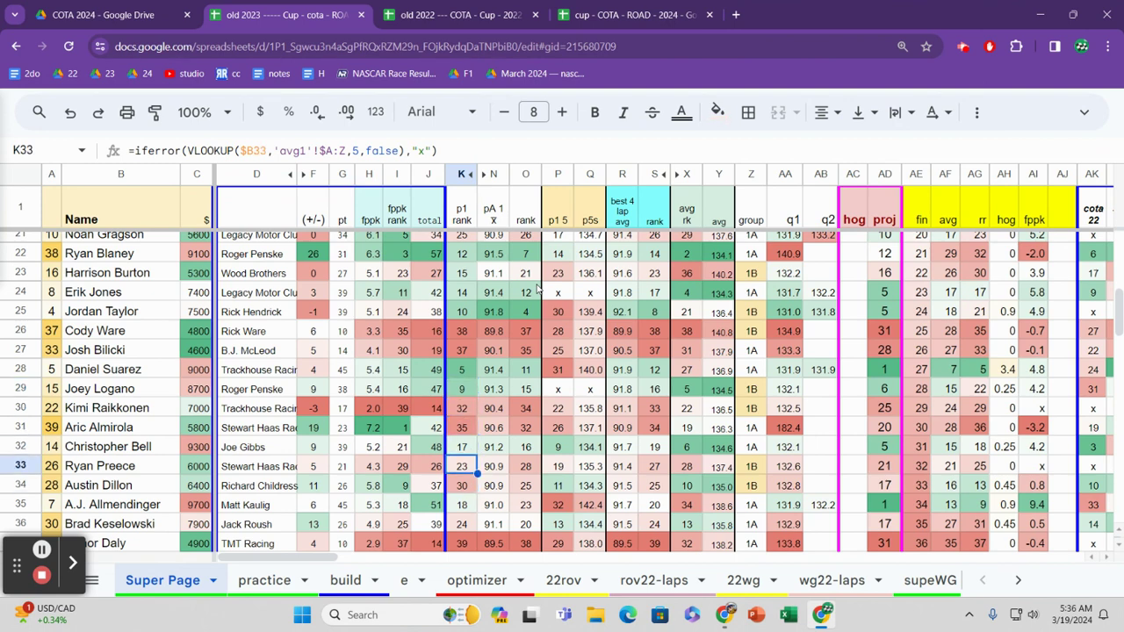
Scan the p1 ranks back up from row 40 to the driver in row 20.
{"action": "key", "text": "Up"}
{"action": "key", "text": "Up"}
{"action": "key", "text": "Up"}
{"action": "key", "text": "Up"}
{"action": "key", "text": "Up"}
{"action": "key", "text": "Up"}
{"action": "key", "text": "Up"}
{"action": "key", "text": "Up"}
{"action": "key", "text": "Up"}
{"action": "key", "text": "Up"}
{"action": "key", "text": "Up"}
{"action": "key", "text": "Up"}
{"action": "key", "text": "Up"}
{"action": "key", "text": "Up"}
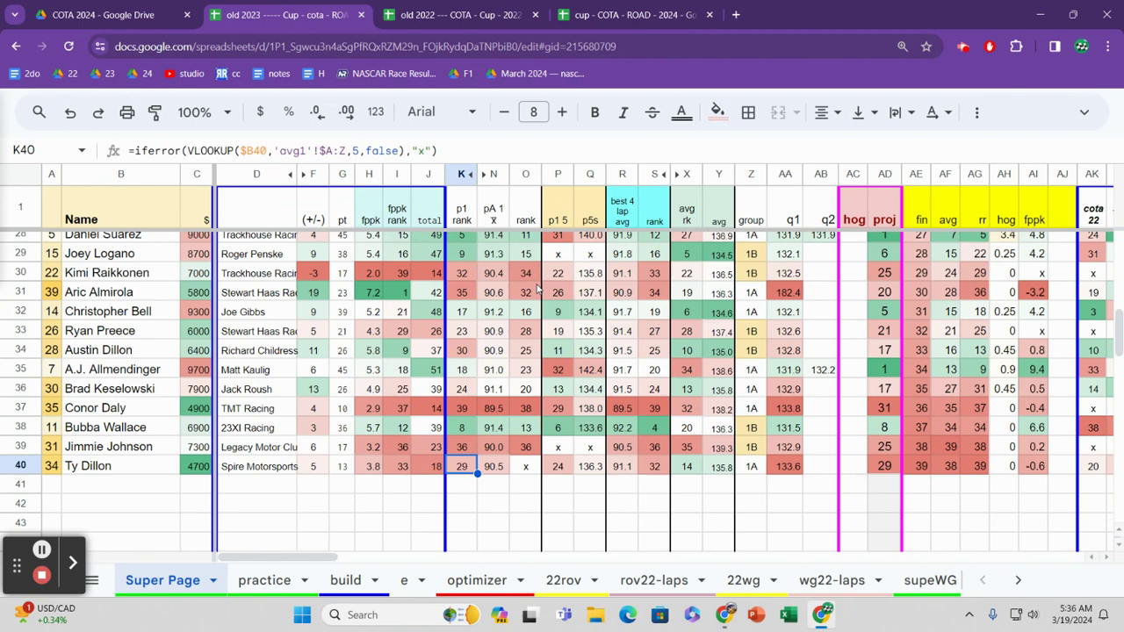
{"action": "key", "text": "Up"}
{"action": "key", "text": "Up"}
{"action": "key", "text": "Up"}
{"action": "key", "text": "Up"}
{"action": "key", "text": "Up"}
{"action": "key", "text": "Up"}
{"action": "key", "text": "Up"}
{"action": "key", "text": "Up"}
{"action": "key", "text": "Up"}
{"action": "key", "text": "Up"}
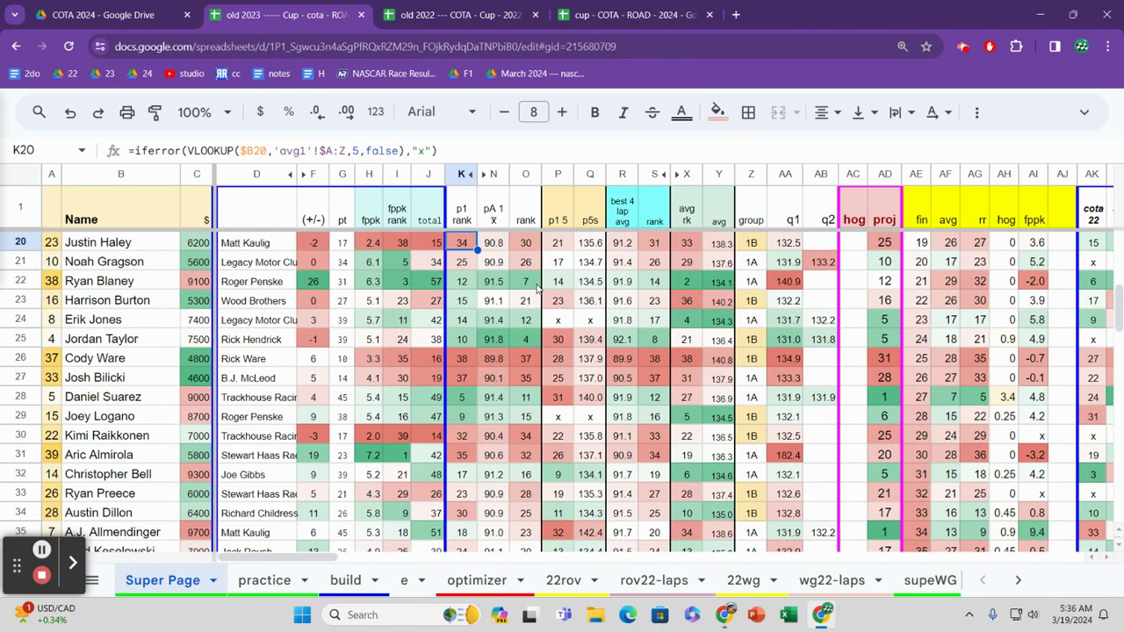
Check the pA 1 averages from row 20 up to the driver in row 15.
{"action": "key", "text": "Right"}
{"action": "key", "text": "Up"}
{"action": "key", "text": "Up"}
{"action": "key", "text": "Up"}
{"action": "key", "text": "Up"}
{"action": "key", "text": "Up"}
{"action": "key", "text": "Up"}
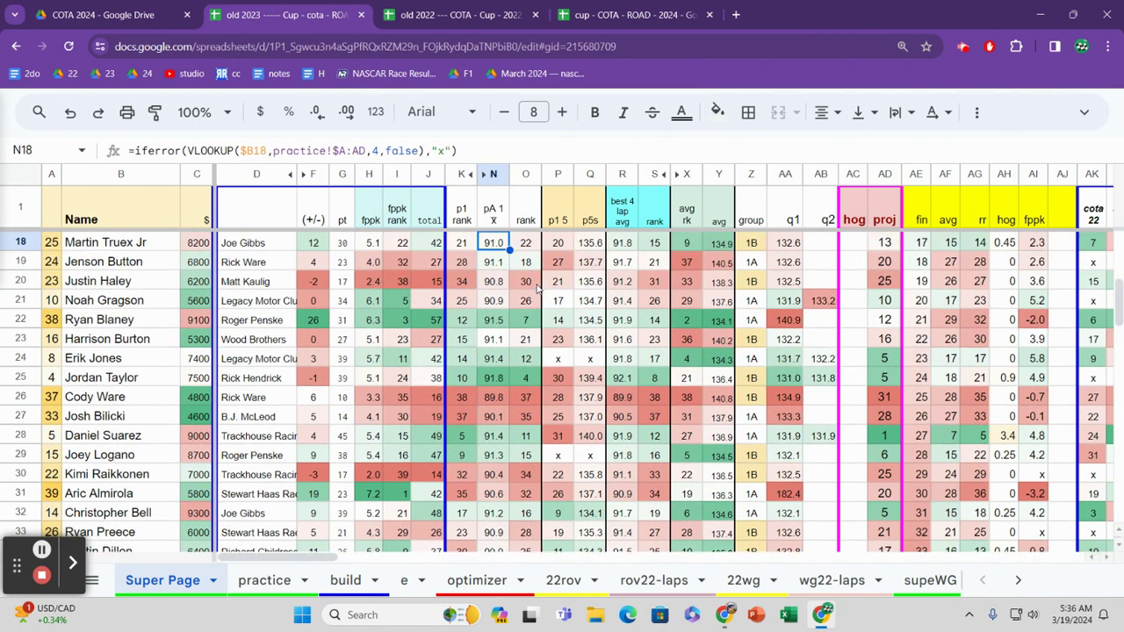
{"action": "key", "text": "Down"}
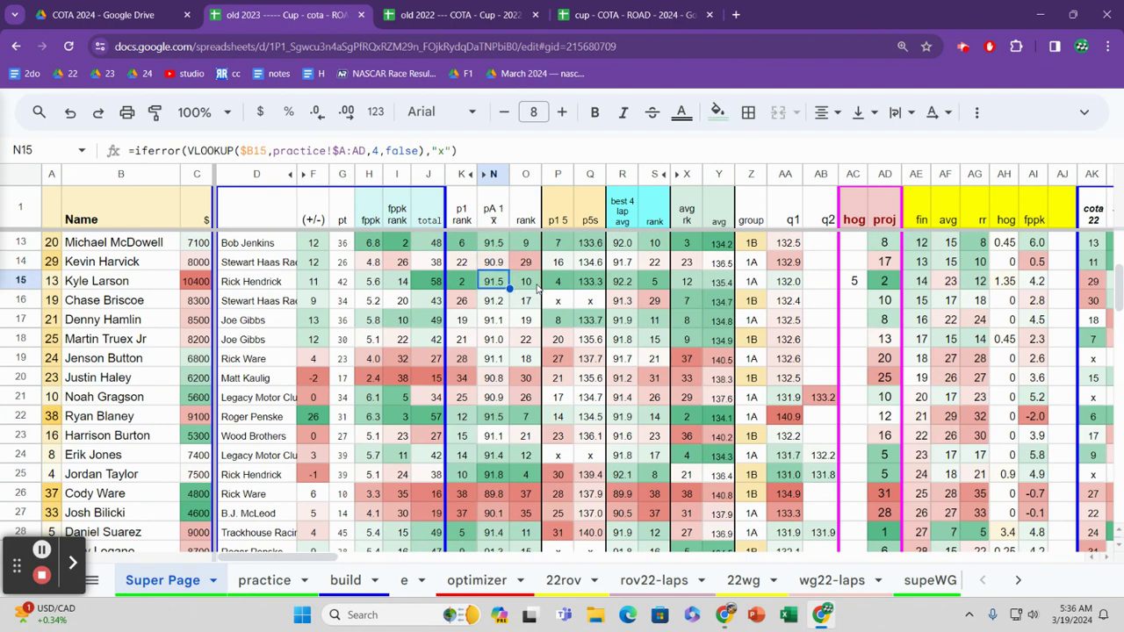
Read across row 15 from the p1 rank to the proj figure.
{"action": "key", "text": "Left"}
{"action": "key", "text": "Right"}
{"action": "key", "text": "Right"}
{"action": "key", "text": "Right"}
{"action": "key", "text": "Right"}
{"action": "key", "text": "Right"}
{"action": "key", "text": "Right"}
{"action": "key", "text": "Right"}
{"action": "key", "text": "Right"}
{"action": "key", "text": "Right"}
{"action": "key", "text": "Right"}
{"action": "key", "text": "Right"}
{"action": "key", "text": "Right"}
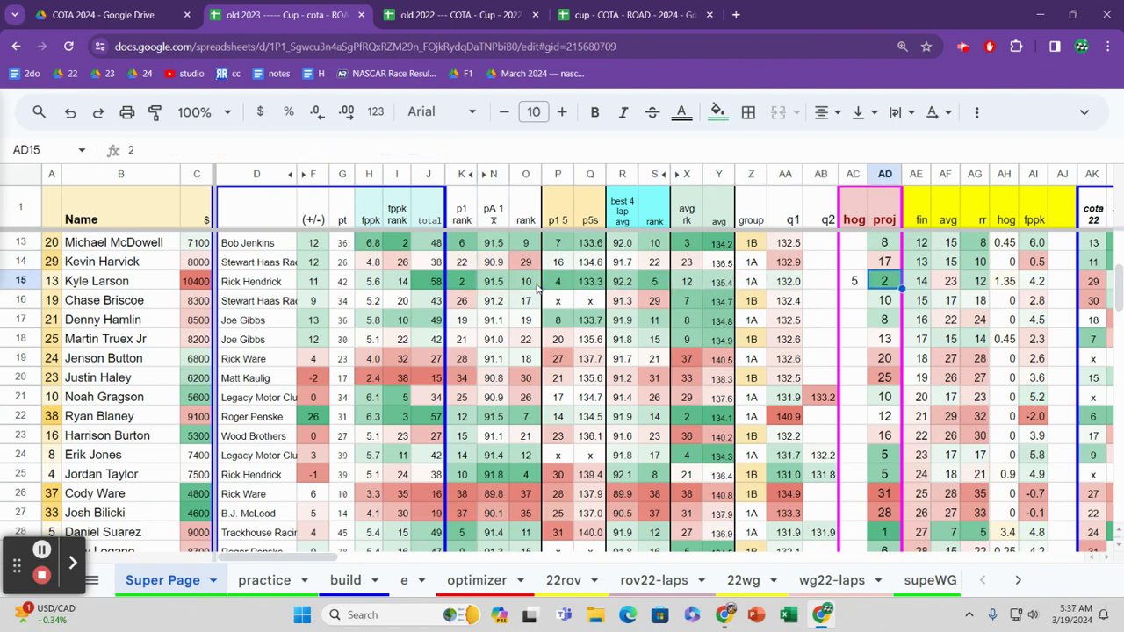
Compare row 15's projection with its qualifying and practice data back to the best 4 lap rank.
{"action": "key", "text": "Left"}
{"action": "key", "text": "Left"}
{"action": "key", "text": "Left"}
{"action": "key", "text": "Left"}
{"action": "key", "text": "Left"}
{"action": "key", "text": "Left"}
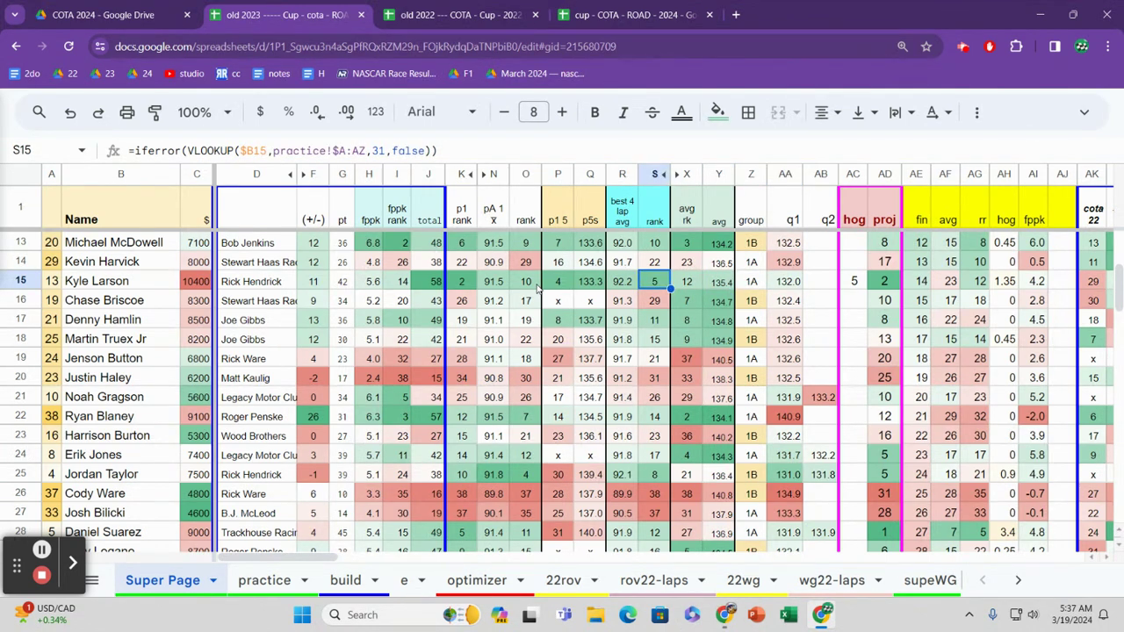
Scan the best 4 lap ranks from row 15 down to the driver in row 37.
{"action": "key", "text": "Down"}
{"action": "key", "text": "Down"}
{"action": "key", "text": "Down"}
{"action": "key", "text": "Down"}
{"action": "key", "text": "Down"}
{"action": "key", "text": "Down"}
{"action": "key", "text": "Down"}
{"action": "key", "text": "Down"}
{"action": "key", "text": "Down"}
{"action": "key", "text": "Down"}
{"action": "key", "text": "Down"}
{"action": "key", "text": "Down"}
{"action": "key", "text": "Down"}
{"action": "key", "text": "Down"}
{"action": "key", "text": "Down"}
{"action": "key", "text": "Down"}
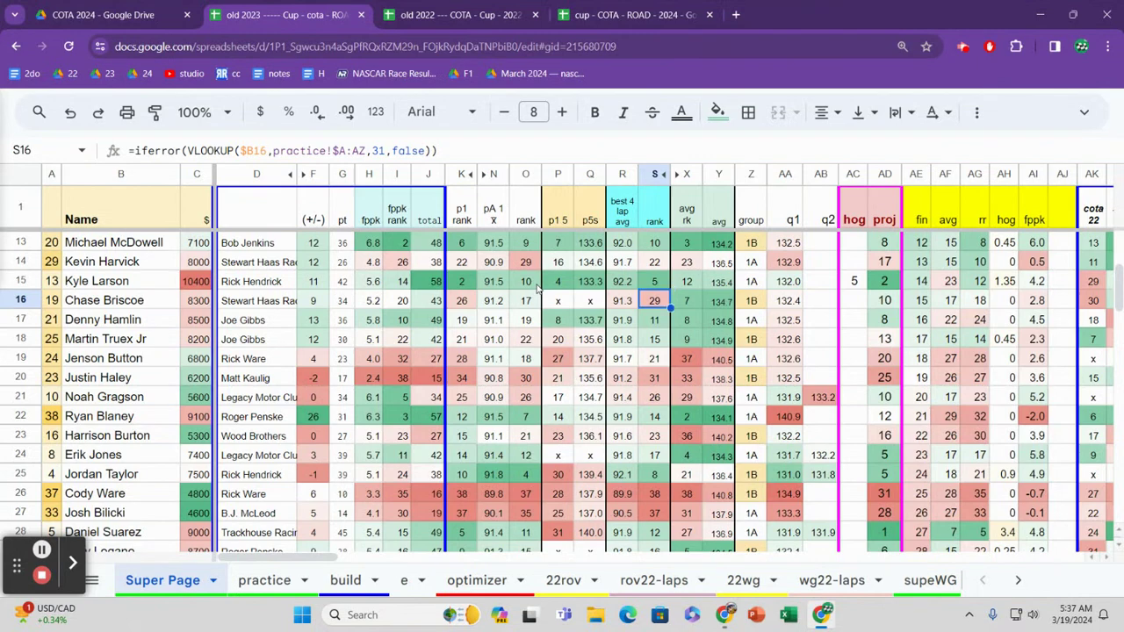
{"action": "key", "text": "Down"}
{"action": "key", "text": "Down"}
{"action": "key", "text": "Down"}
{"action": "key", "text": "Down"}
{"action": "key", "text": "Down"}
{"action": "key", "text": "Down"}
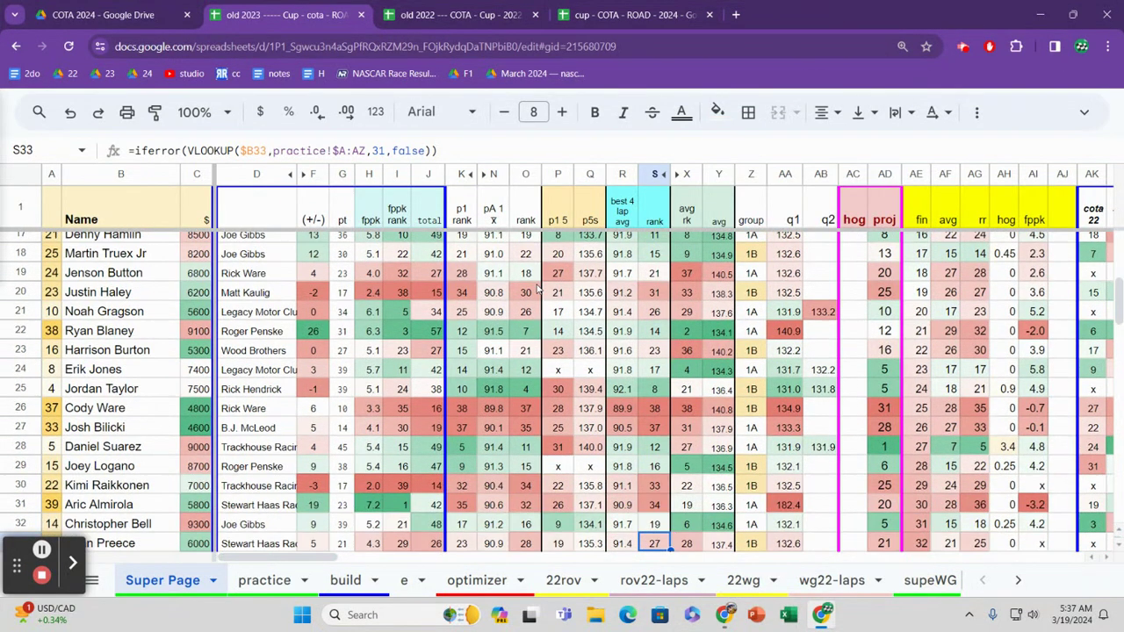
Check the p1 5 ranks in rows 37 and 38 and at both ends of the driver list.
{"action": "key", "text": "Left"}
{"action": "key", "text": "Left"}
{"action": "key", "text": "Left"}
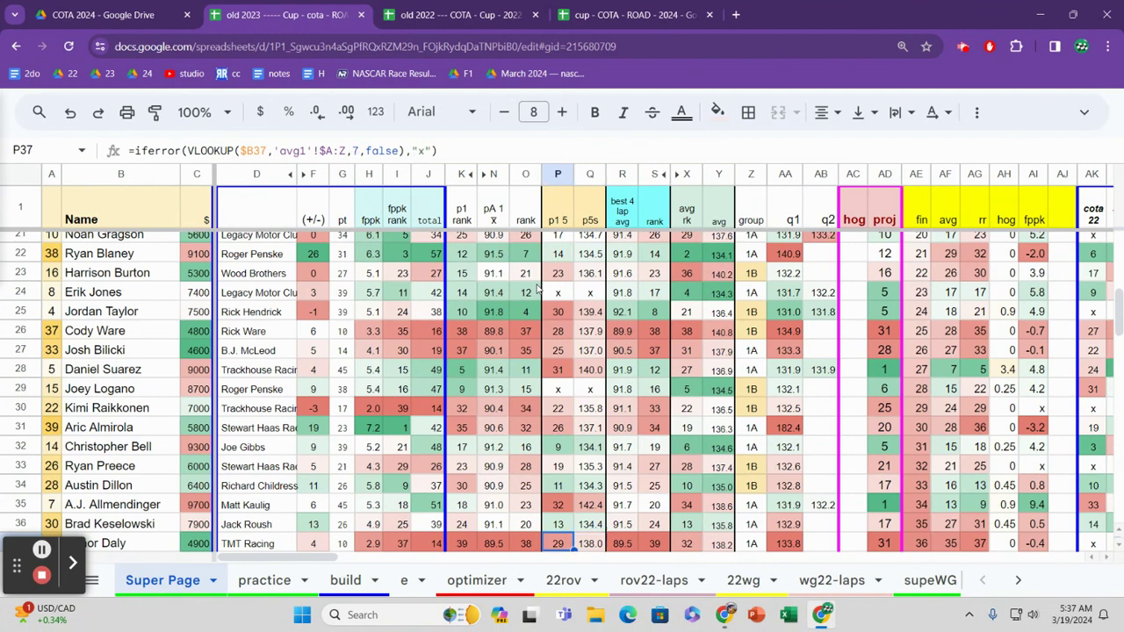
{"action": "key", "text": "Down"}
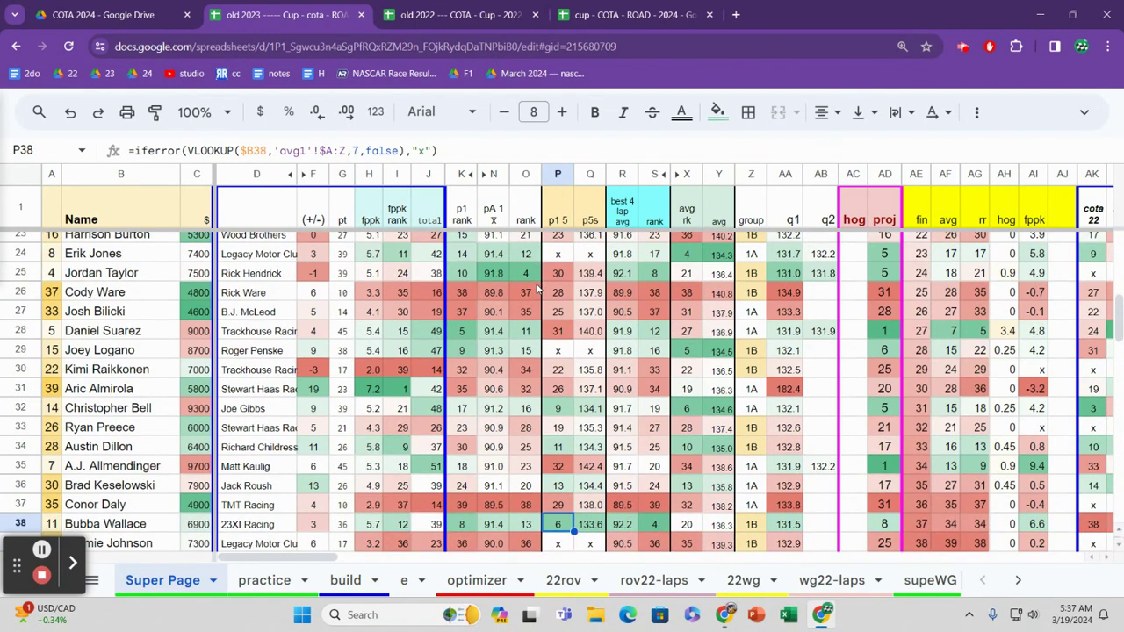
{"action": "key", "text": "ctrl+Up"}
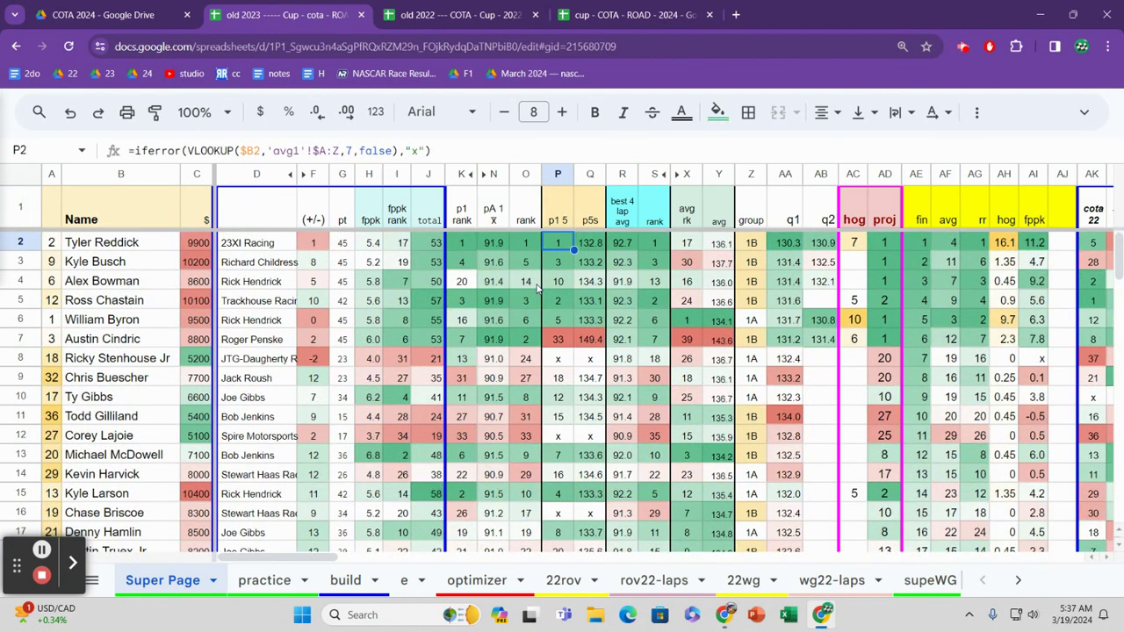
{"action": "key", "text": "ctrl+Down"}
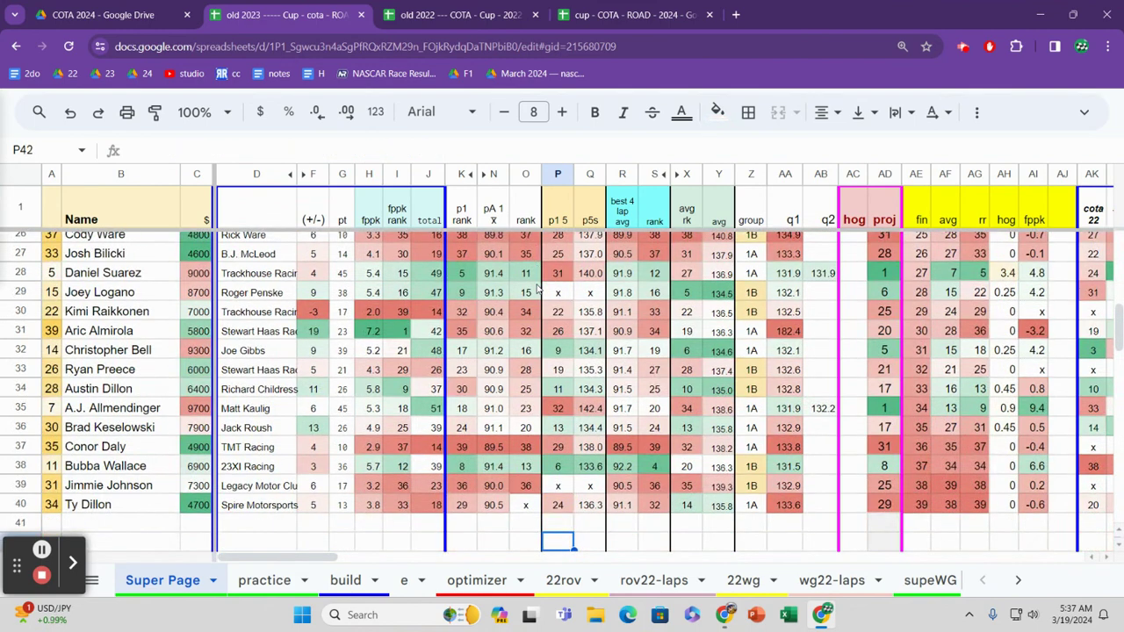
{"action": "key", "text": "Up"}
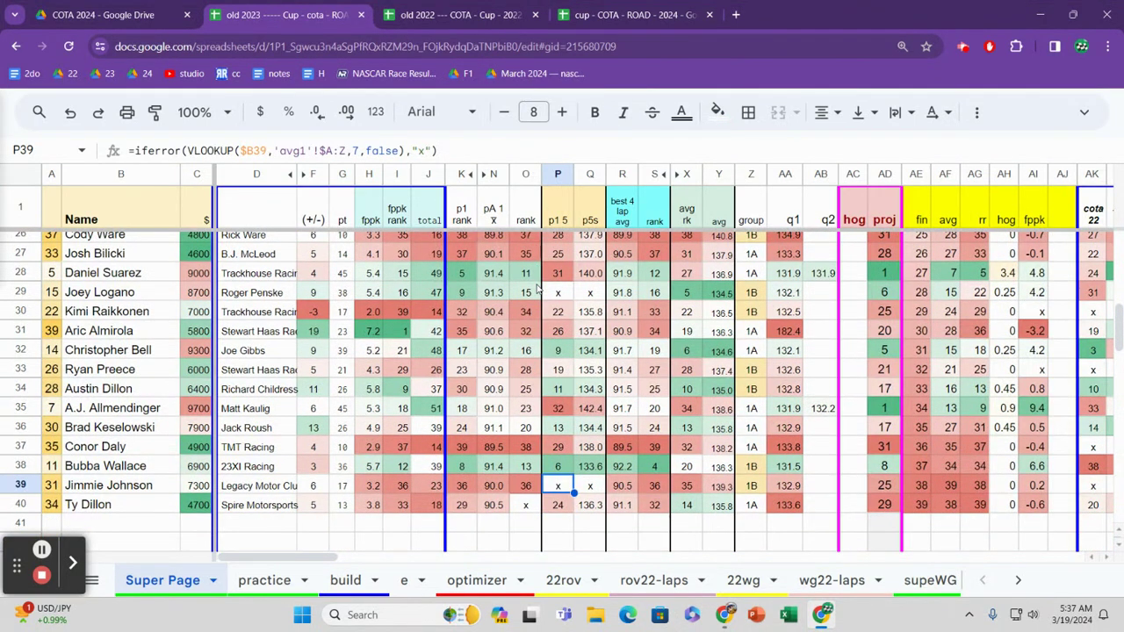
Scan the pA 1 averages from row 39 up to the driver in row 22.
{"action": "key", "text": "Left"}
{"action": "key", "text": "Left"}
{"action": "key", "text": "Up"}
{"action": "key", "text": "Up"}
{"action": "key", "text": "Up"}
{"action": "key", "text": "Up"}
{"action": "key", "text": "Up"}
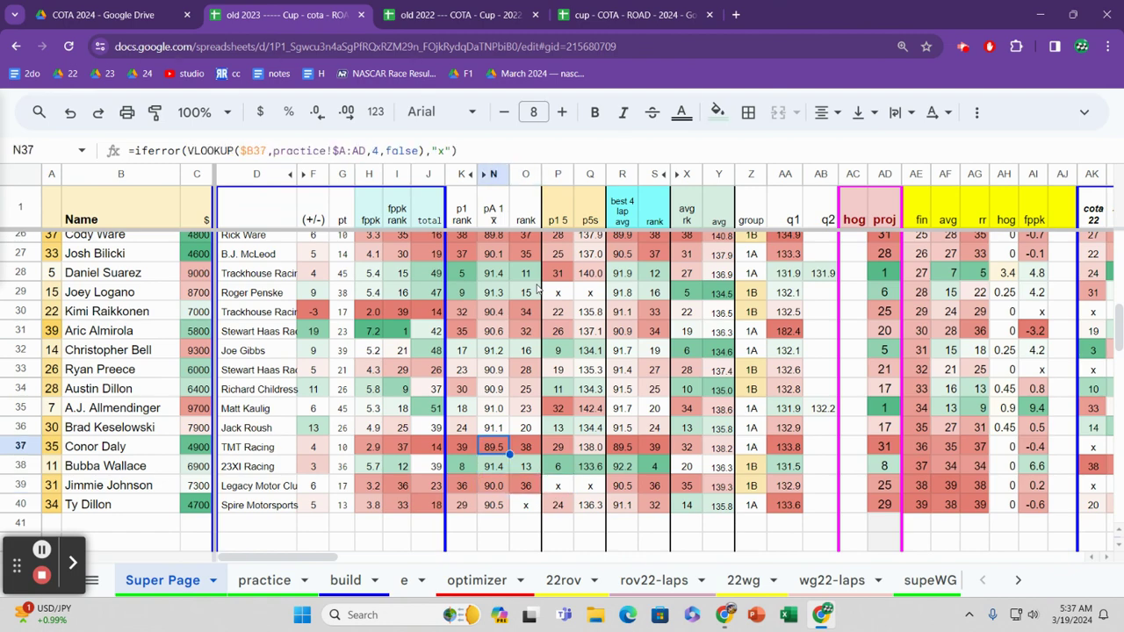
{"action": "key", "text": "Up"}
{"action": "key", "text": "Up"}
{"action": "key", "text": "Up"}
{"action": "key", "text": "Up"}
{"action": "key", "text": "Up"}
{"action": "key", "text": "Up"}
{"action": "key", "text": "Up"}
{"action": "key", "text": "Up"}
{"action": "key", "text": "Up"}
{"action": "key", "text": "Up"}
{"action": "key", "text": "Up"}
{"action": "key", "text": "Up"}
{"action": "key", "text": "Up"}
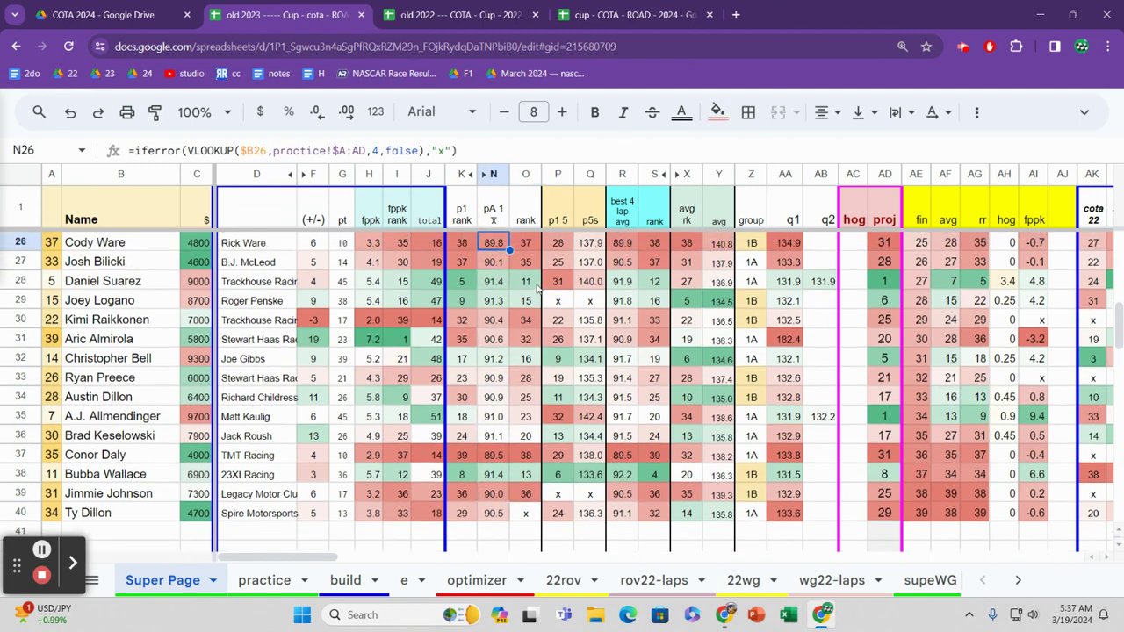
{"action": "key", "text": "Up"}
{"action": "key", "text": "Up"}
{"action": "key", "text": "Down"}
{"action": "key", "text": "Down"}
{"action": "key", "text": "Down"}
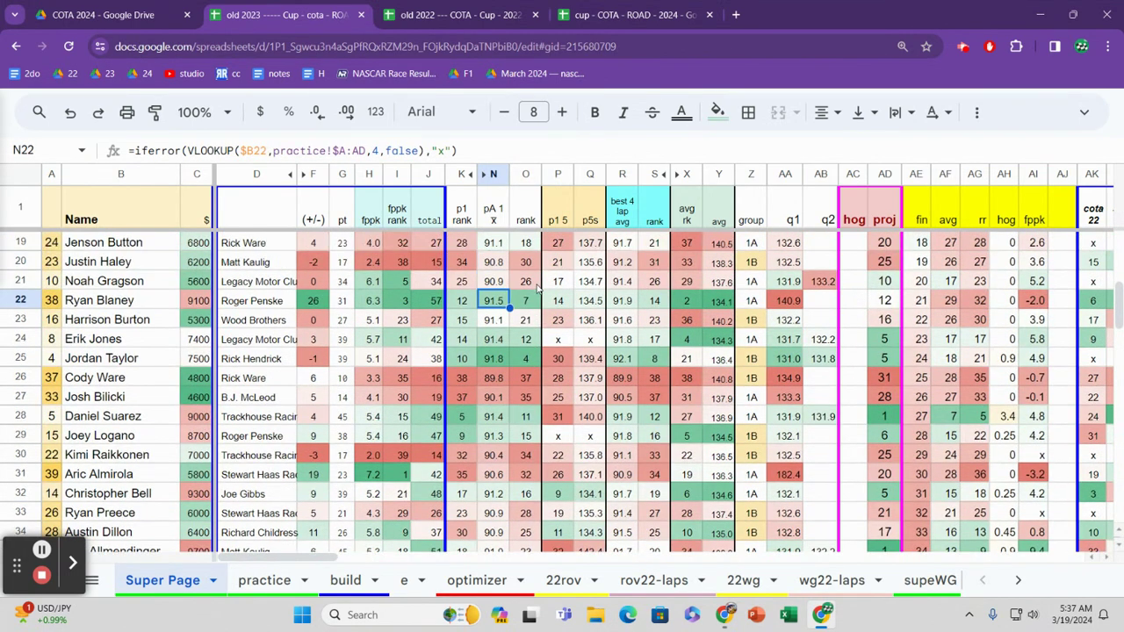
Compare row 22's p1 rank with its pA 1 average and rank.
{"action": "key", "text": "Left"}
{"action": "key", "text": "Left"}
{"action": "key", "text": "Right"}
{"action": "key", "text": "Right"}
{"action": "key", "text": "Right"}
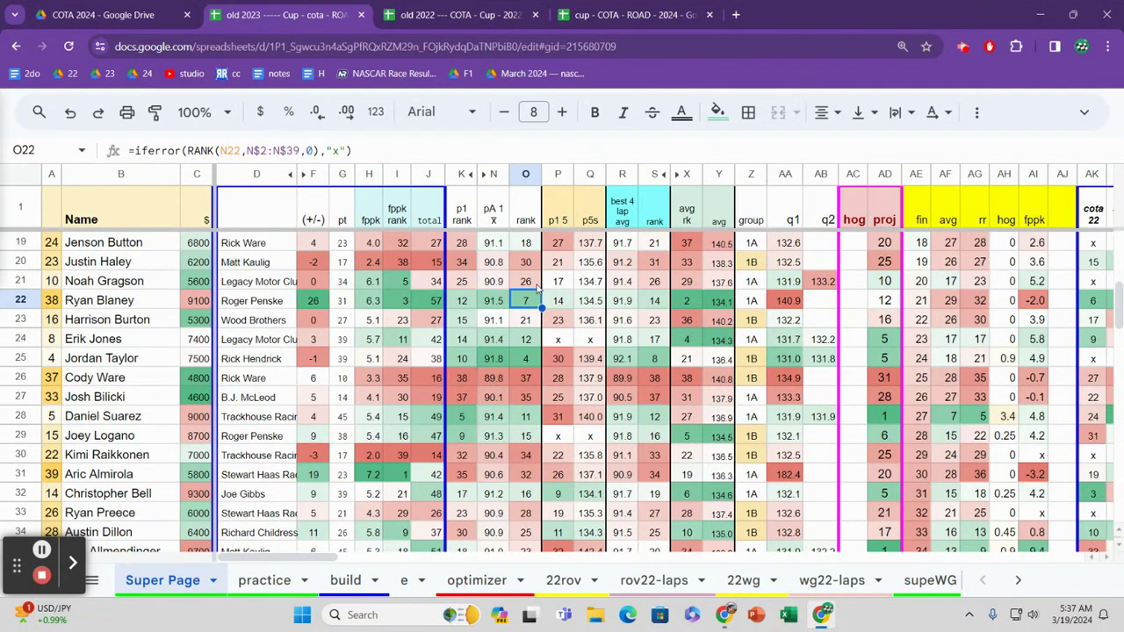
Read across row 22 from the pA 1 rank to the rr figure.
{"action": "key", "text": "Right"}
{"action": "key", "text": "Right"}
{"action": "key", "text": "Right"}
{"action": "key", "text": "Right"}
{"action": "key", "text": "Right"}
{"action": "key", "text": "Right"}
{"action": "key", "text": "Right"}
{"action": "key", "text": "Right"}
{"action": "key", "text": "Right"}
{"action": "key", "text": "Right"}
{"action": "key", "text": "Right"}
{"action": "key", "text": "Right"}
{"action": "key", "text": "Right"}
{"action": "key", "text": "Right"}
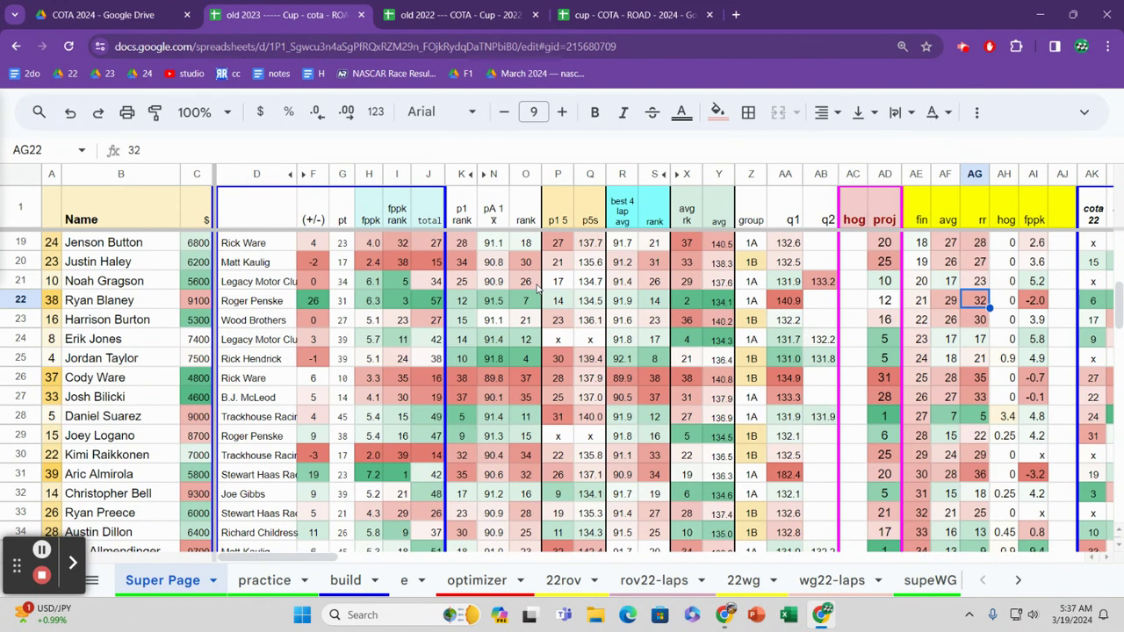
Compare row 22's rr figure with its projection, qualifying and practice data back to the best 4 lap rank.
{"action": "key", "text": "Left"}
{"action": "key", "text": "Left"}
{"action": "key", "text": "Left"}
{"action": "key", "text": "Left"}
{"action": "key", "text": "Left"}
{"action": "key", "text": "Left"}
{"action": "key", "text": "Left"}
{"action": "key", "text": "Left"}
{"action": "key", "text": "Left"}
{"action": "key", "text": "Left"}
{"action": "key", "text": "Left"}
{"action": "key", "text": "Left"}
{"action": "key", "text": "Left"}
{"action": "key", "text": "Left"}
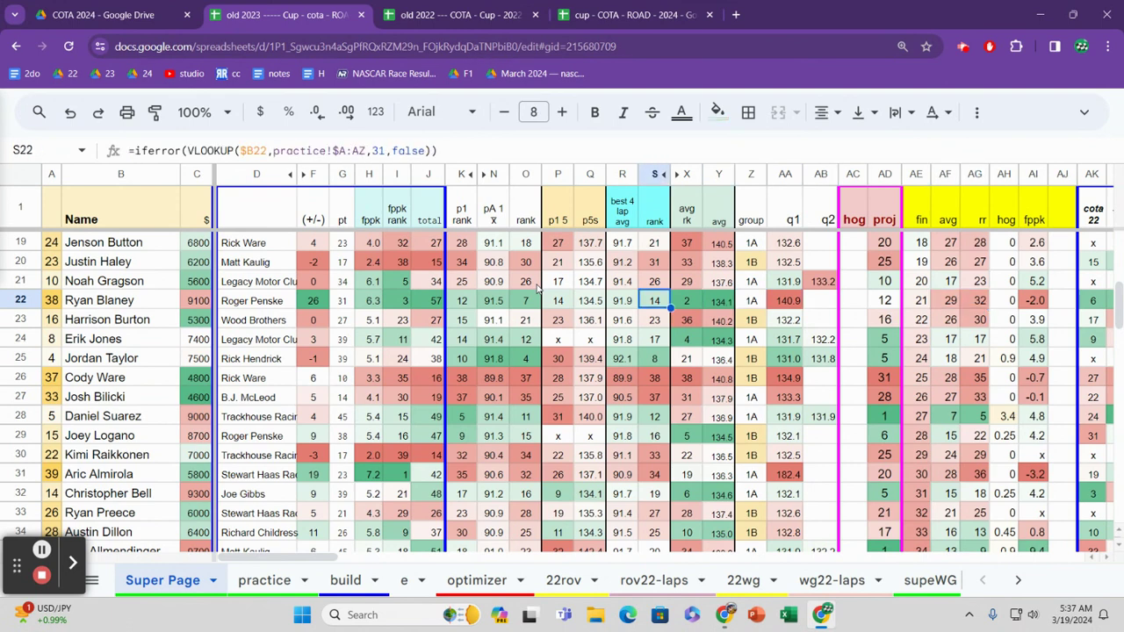
Scan the pA 1 averages from row 22 up to the driver in row 13.
{"action": "key", "text": "Left"}
{"action": "key", "text": "Up"}
{"action": "key", "text": "Up"}
{"action": "key", "text": "Up"}
{"action": "key", "text": "Up"}
{"action": "key", "text": "Up"}
{"action": "key", "text": "Up"}
{"action": "key", "text": "Up"}
{"action": "key", "text": "Up"}
{"action": "key", "text": "Up"}
{"action": "key", "text": "Up"}
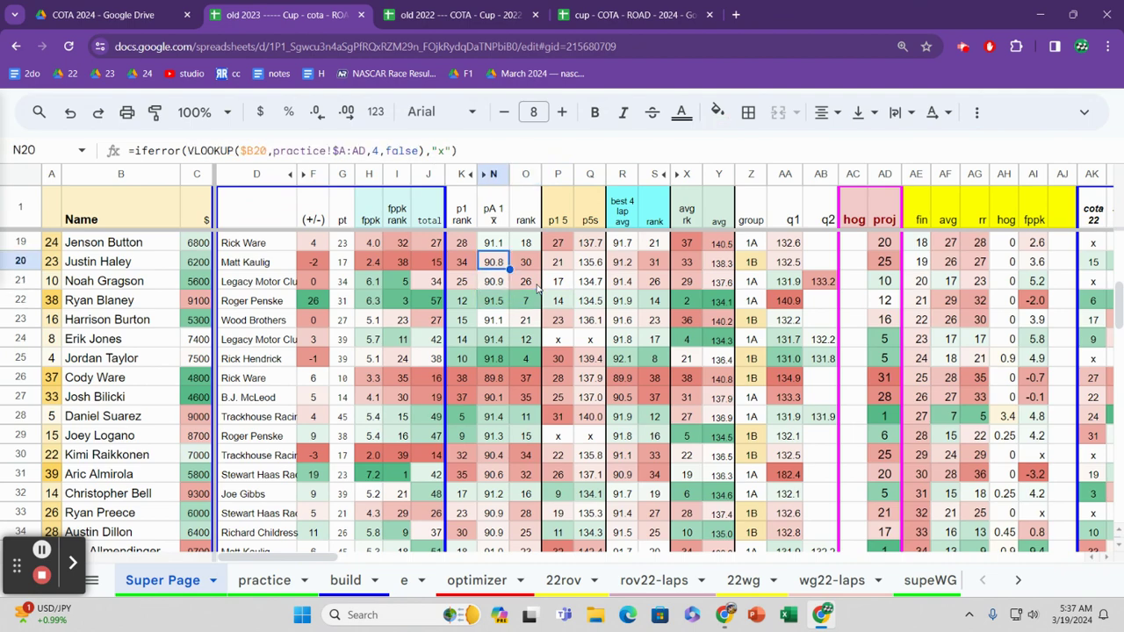
{"action": "key", "text": "Up"}
{"action": "key", "text": "Down"}
{"action": "key", "text": "Down"}
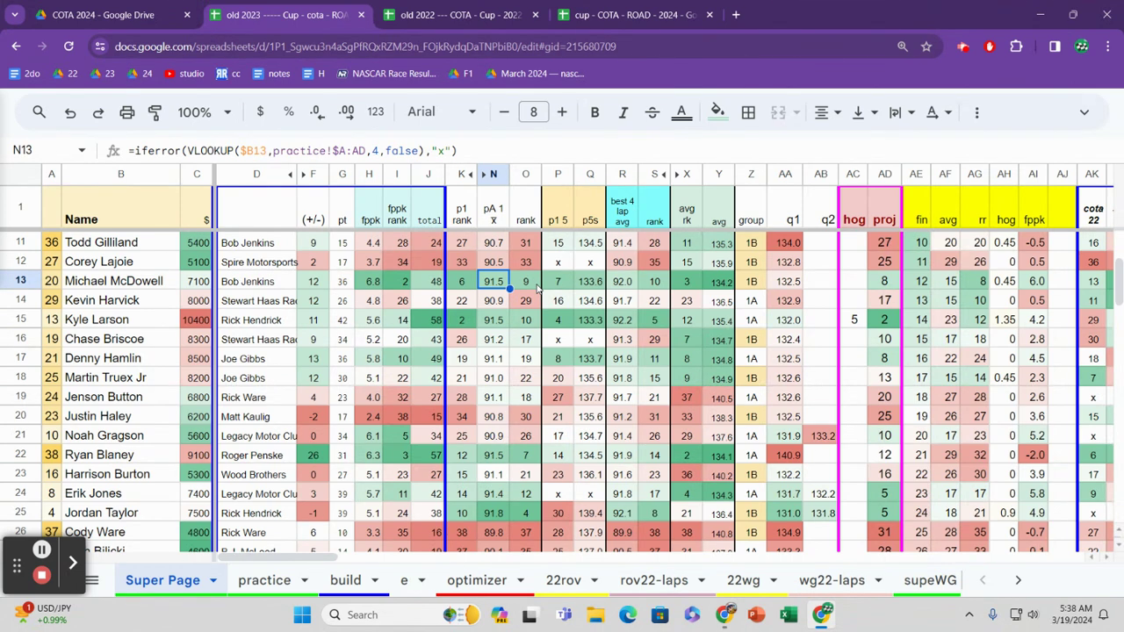
Read across row 13 from the pA 1 average through practice, qualifying and projection data to the rr figure.
{"action": "key", "text": "Right"}
{"action": "key", "text": "Right"}
{"action": "key", "text": "Right"}
{"action": "key", "text": "Right"}
{"action": "key", "text": "Right"}
{"action": "key", "text": "Right"}
{"action": "key", "text": "Right"}
{"action": "key", "text": "Right"}
{"action": "key", "text": "Right"}
{"action": "key", "text": "Right"}
{"action": "key", "text": "Right"}
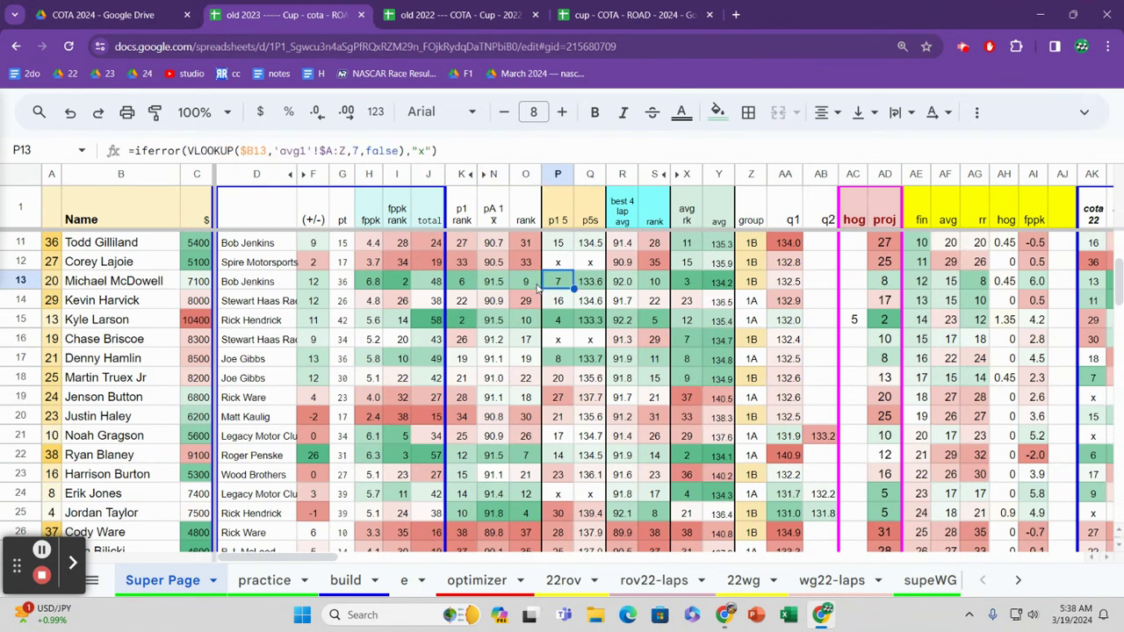
{"action": "key", "text": "Right"}
{"action": "key", "text": "Right"}
{"action": "key", "text": "Right"}
{"action": "key", "text": "Right"}
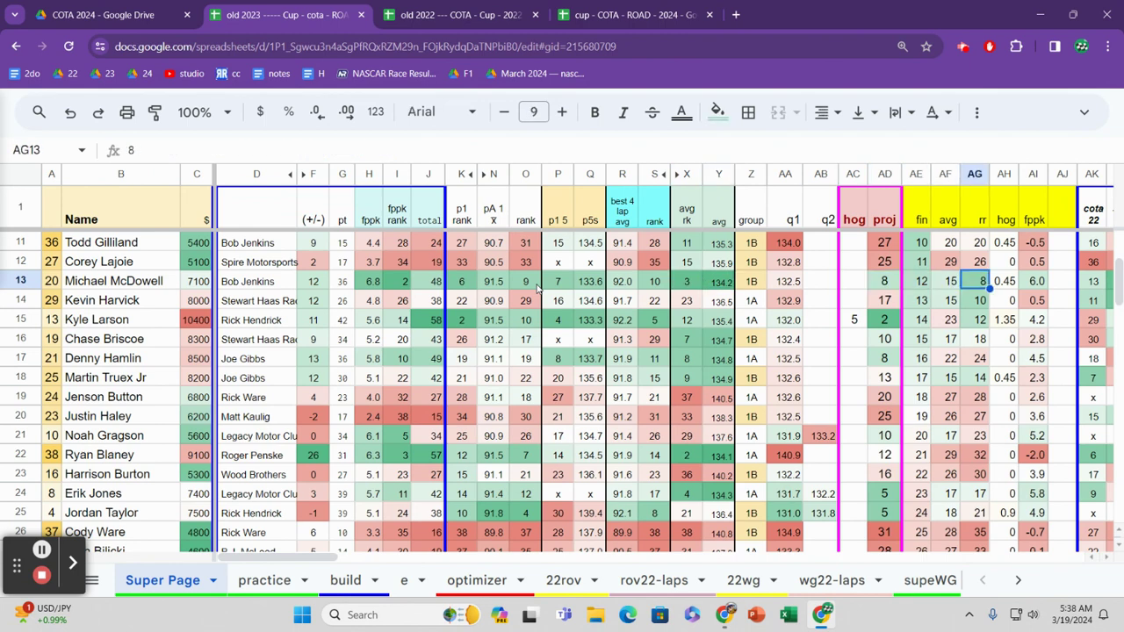
Compare row 13's rr figure with its finish and projection.
{"action": "key", "text": "Left"}
{"action": "key", "text": "Left"}
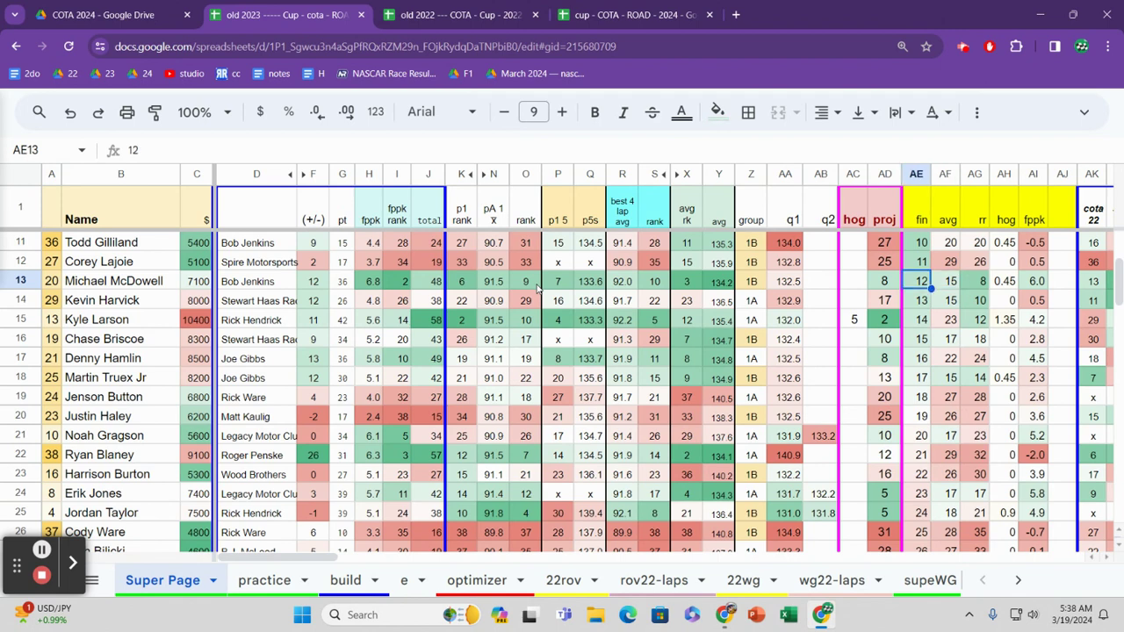
{"action": "key", "text": "Left"}
{"action": "key", "text": "Left"}
{"action": "key", "text": "Left"}
{"action": "key", "text": "Left"}
{"action": "key", "text": "Left"}
{"action": "key", "text": "Left"}
{"action": "key", "text": "Left"}
{"action": "key", "text": "Left"}
{"action": "key", "text": "Left"}
{"action": "key", "text": "Left"}
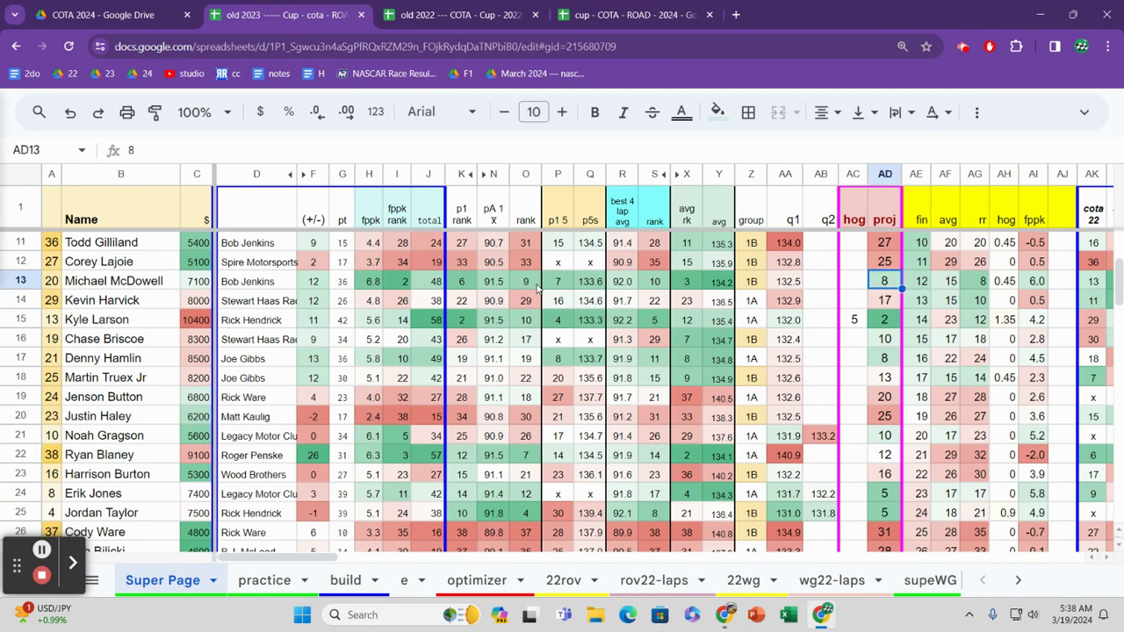
Check row 13's qualifying and practice data from the projection back to the p1 rank.
{"action": "key", "text": "Left"}
{"action": "key", "text": "Left"}
{"action": "key", "text": "Left"}
{"action": "key", "text": "Left"}
{"action": "key", "text": "Left"}
{"action": "key", "text": "Left"}
{"action": "key", "text": "Left"}
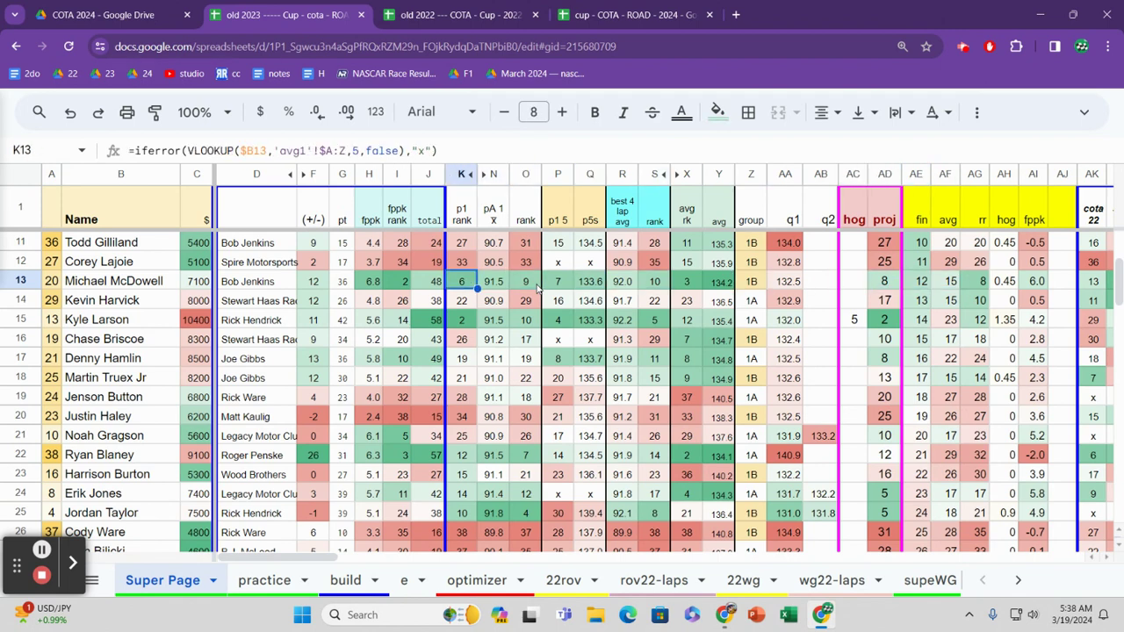
Compare row 13's p1 rank with its pA 1, p1 5 and best 4 lap figures.
{"action": "key", "text": "Right"}
{"action": "key", "text": "Right"}
{"action": "key", "text": "Right"}
{"action": "key", "text": "Right"}
{"action": "key", "text": "Right"}
{"action": "key", "text": "Right"}
{"action": "key", "text": "Right"}
{"action": "key", "text": "Right"}
{"action": "key", "text": "Right"}
{"action": "key", "text": "Right"}
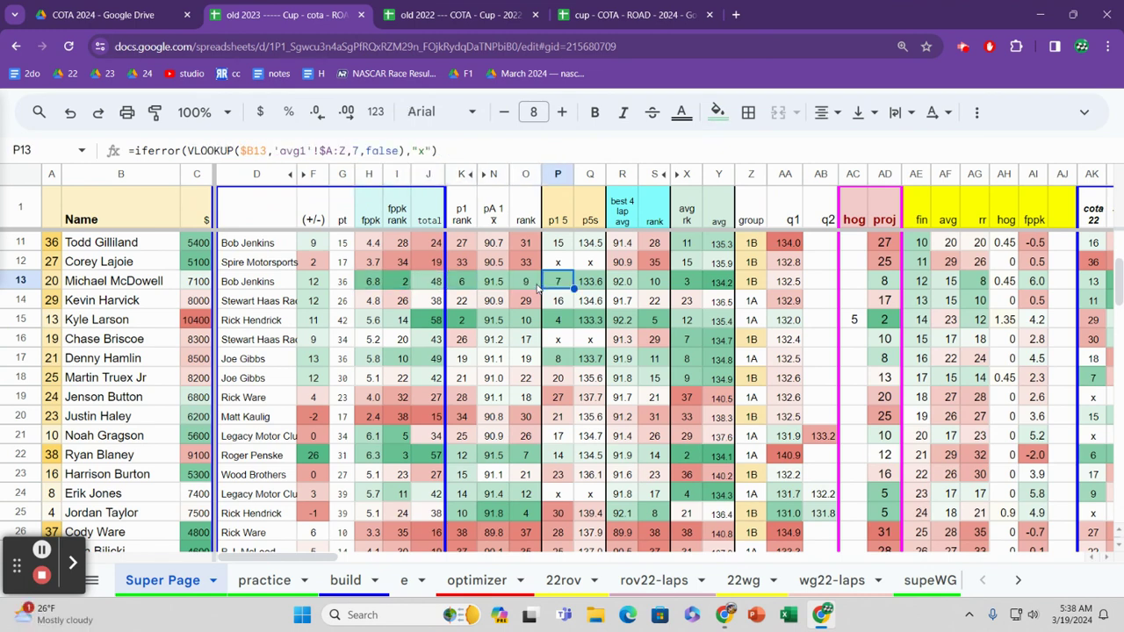
{"action": "key", "text": "Left"}
{"action": "key", "text": "Left"}
{"action": "key", "text": "Left"}
{"action": "key", "text": "Left"}
{"action": "key", "text": "Left"}
{"action": "key", "text": "Left"}
{"action": "key", "text": "Left"}
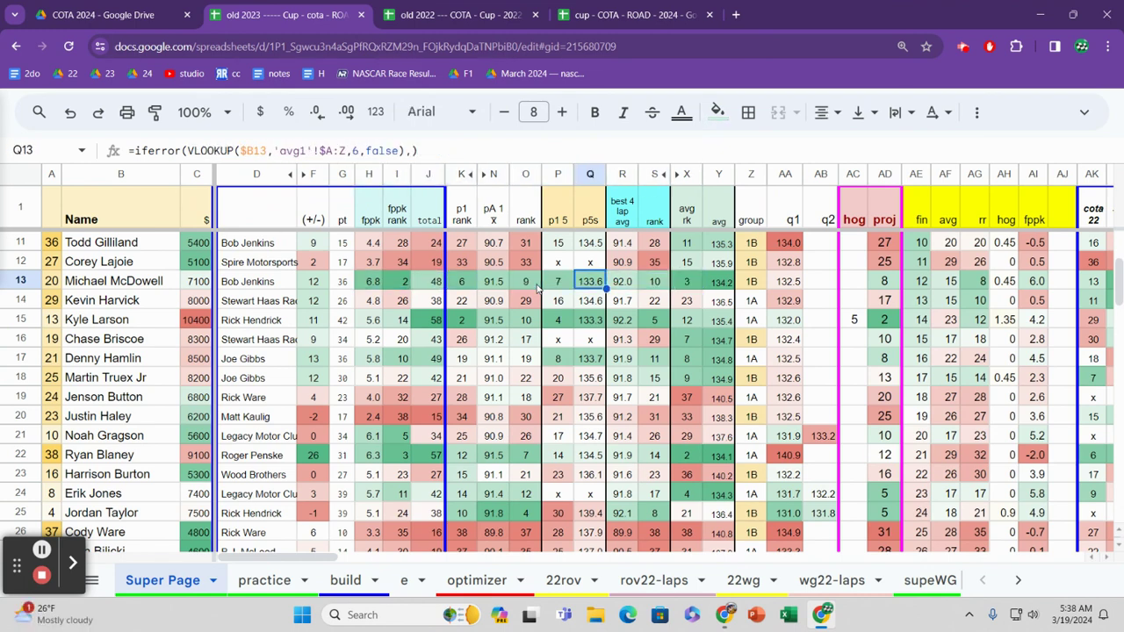
Compare row 13's practice ranks with its rr figure once more.
{"action": "key", "text": "Right"}
{"action": "key", "text": "Right"}
{"action": "key", "text": "Right"}
{"action": "key", "text": "Right"}
{"action": "key", "text": "Right"}
{"action": "key", "text": "Right"}
{"action": "key", "text": "Right"}
{"action": "key", "text": "Right"}
{"action": "key", "text": "Right"}
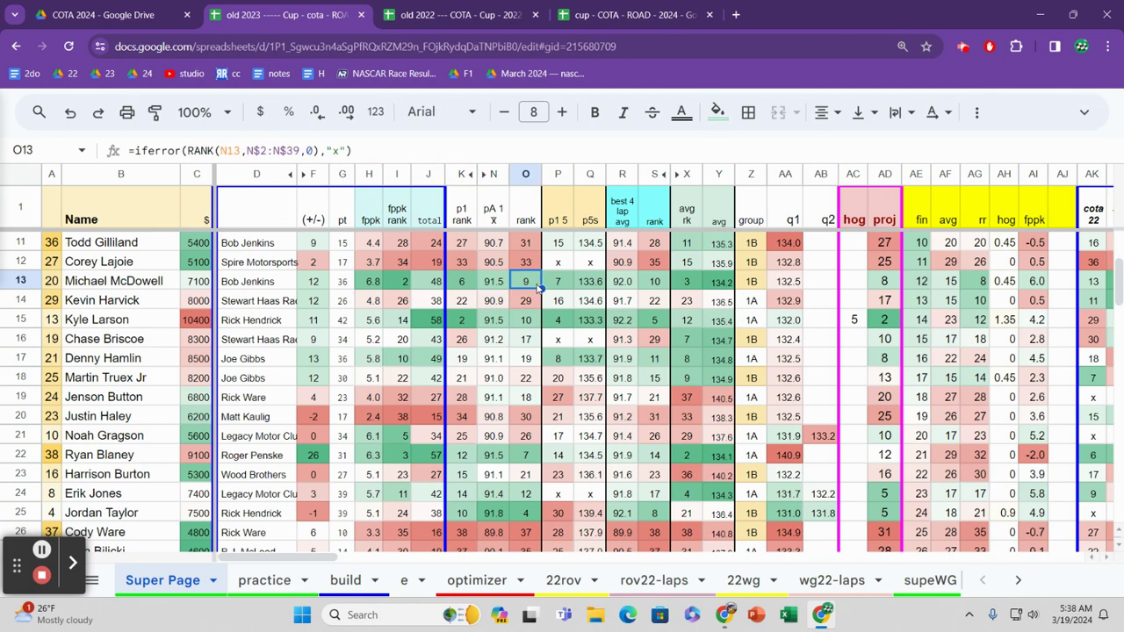
{"action": "key", "text": "Right"}
{"action": "key", "text": "Right"}
{"action": "key", "text": "Right"}
{"action": "key", "text": "Right"}
{"action": "key", "text": "Right"}
{"action": "key", "text": "Right"}
{"action": "key", "text": "Right"}
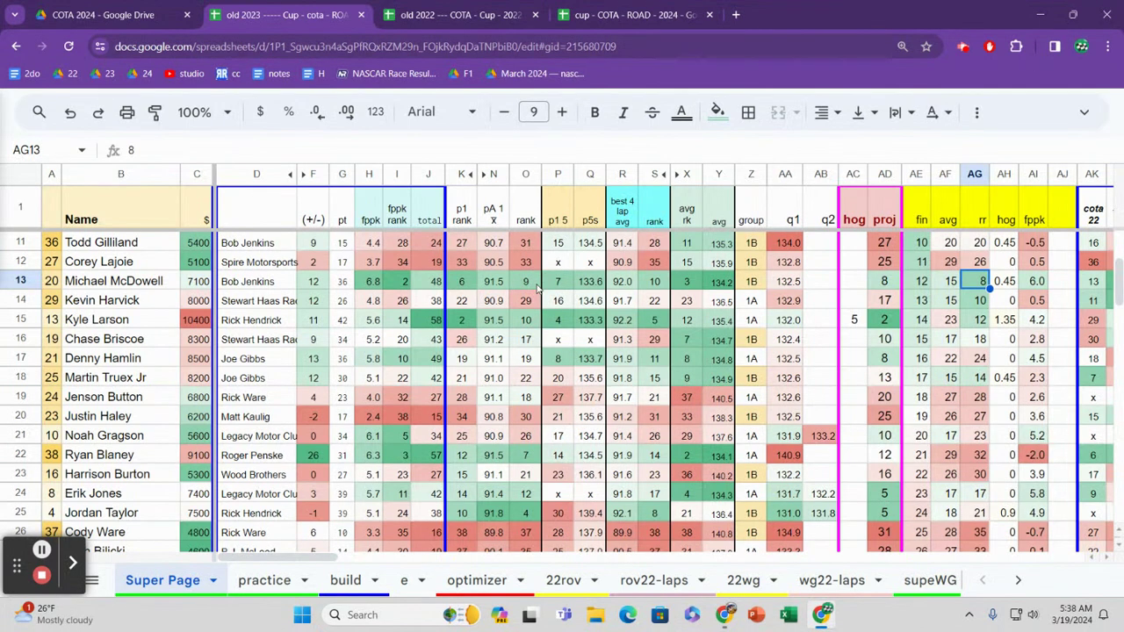
Scan the rr figures from row 13 up to the first finisher.
{"action": "key", "text": "Up"}
{"action": "key", "text": "Up"}
{"action": "key", "text": "Up"}
{"action": "key", "text": "Up"}
{"action": "key", "text": "Up"}
{"action": "key", "text": "Up"}
{"action": "key", "text": "Up"}
{"action": "key", "text": "Up"}
{"action": "key", "text": "Up"}
{"action": "key", "text": "Up"}
{"action": "key", "text": "Up"}
{"action": "key", "text": "Up"}
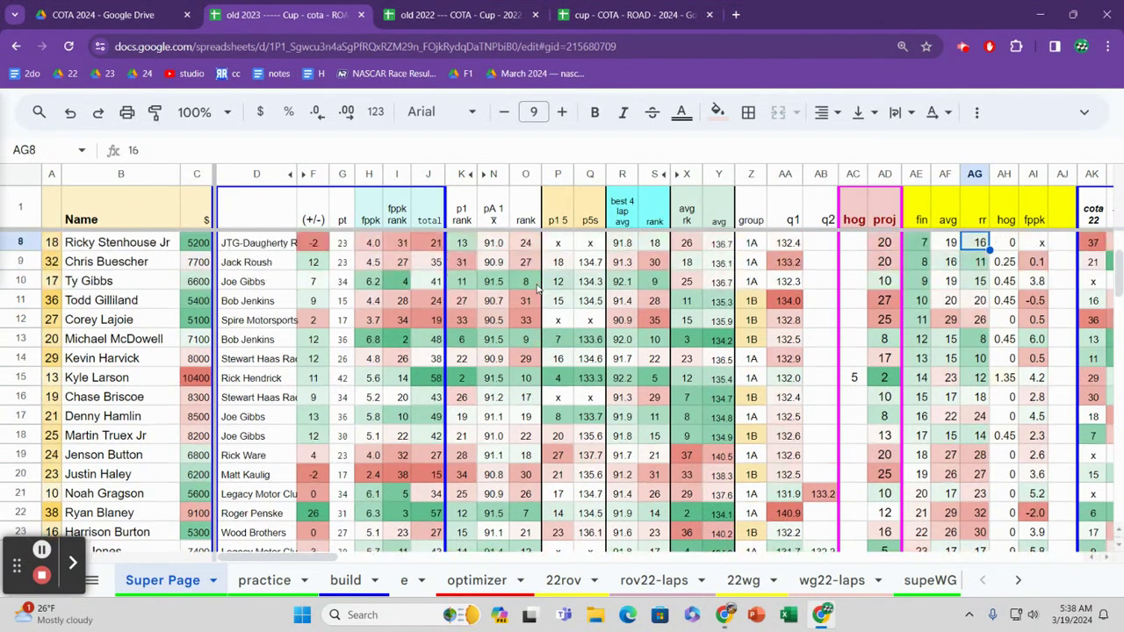
{"action": "key", "text": "Down"}
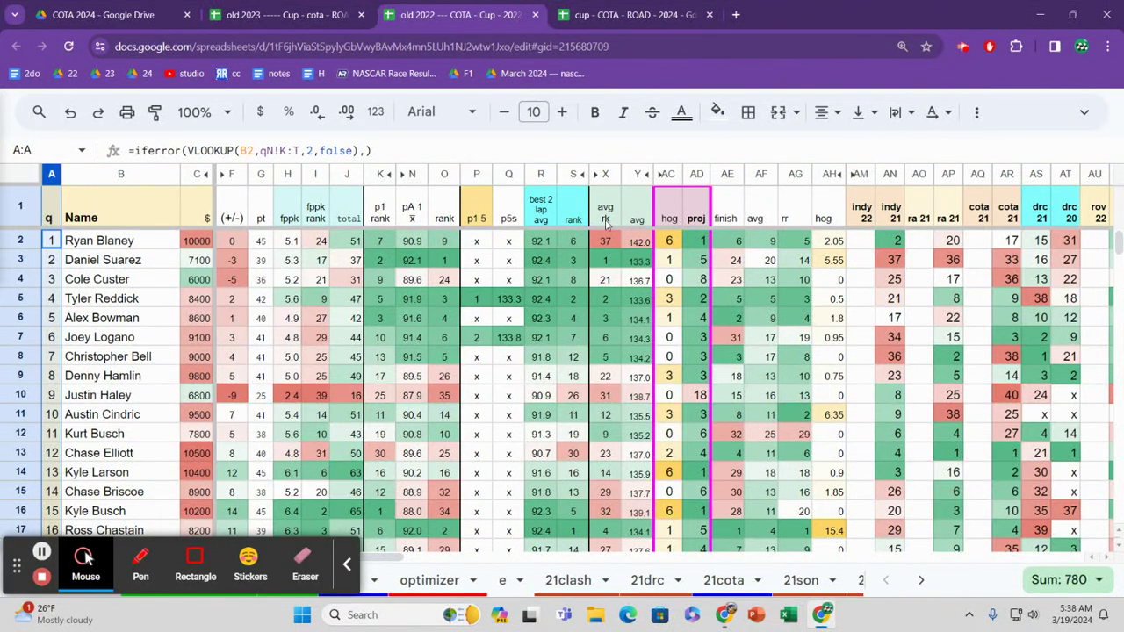
Switch to the 2022 COTA Cup spreadsheet and sort the sheet by the finish column in ascending order.
{"action": "left_click", "coordinate": [722, 263]}
{"action": "left_click", "coordinate": [729, 175]}
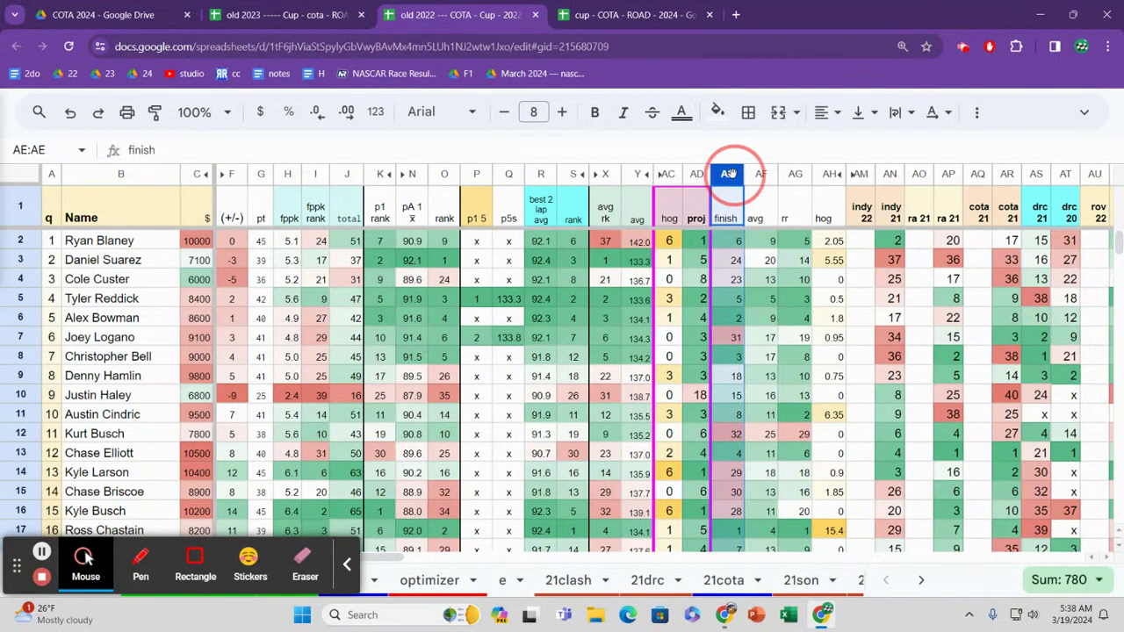
{"action": "right_click", "coordinate": [734, 173]}
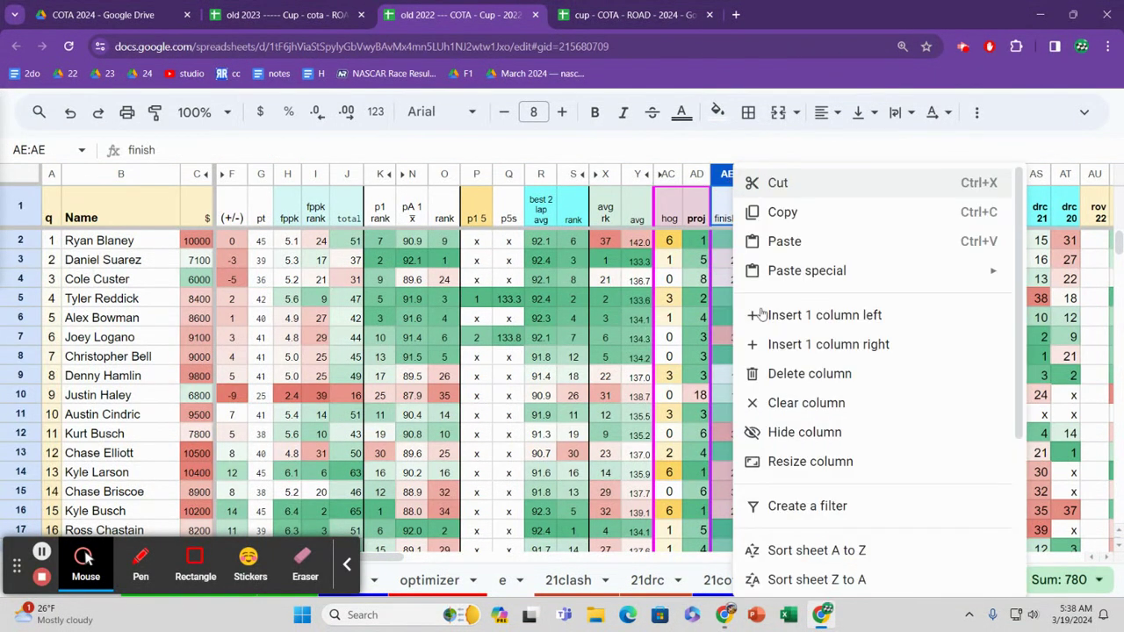
{"action": "left_click", "coordinate": [808, 550]}
{"action": "left_click", "coordinate": [350, 564]}
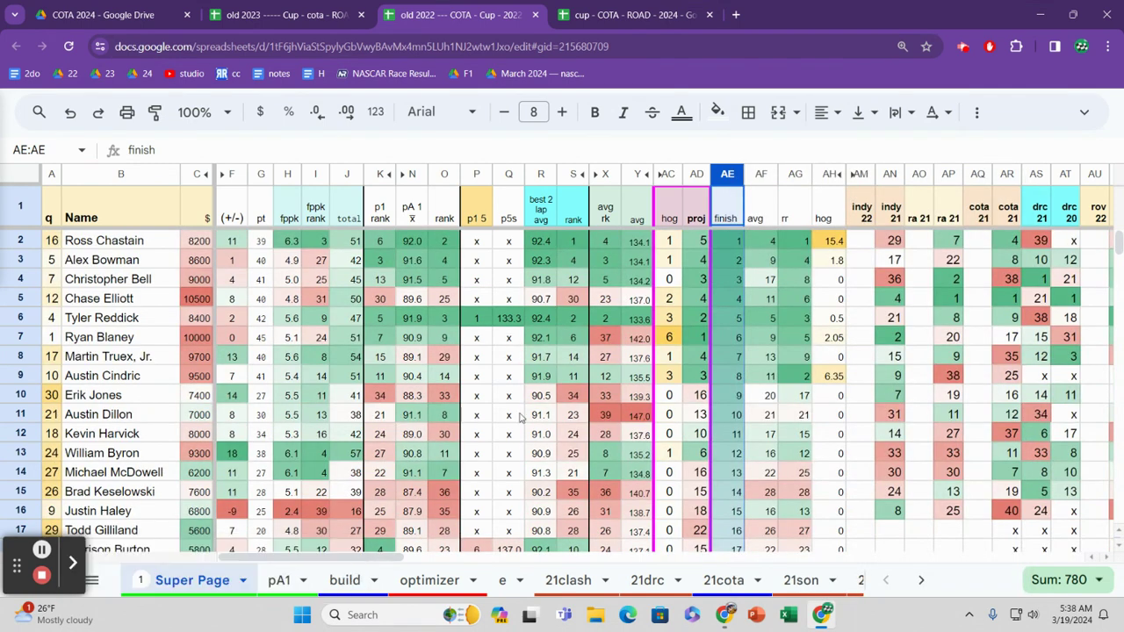
Check the projected hog points of the leading 2022 finishers from row 6 up to row 2.
{"action": "left_click", "coordinate": [667, 320]}
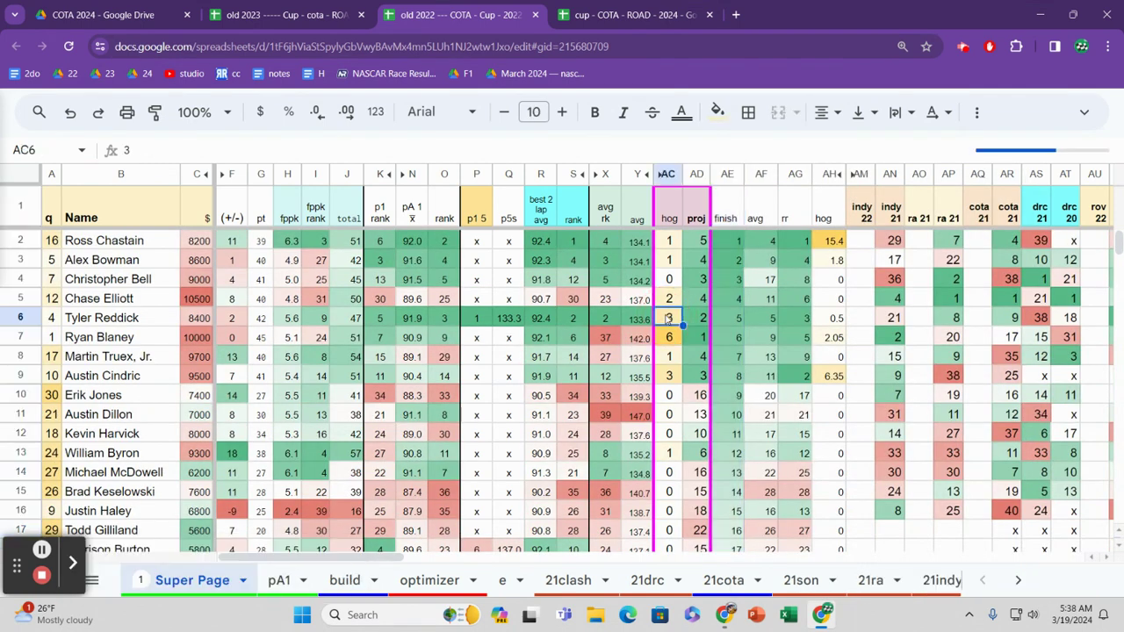
{"action": "key", "text": "Up"}
{"action": "key", "text": "Up"}
{"action": "key", "text": "Up"}
{"action": "key", "text": "Up"}
{"action": "key", "text": "Up"}
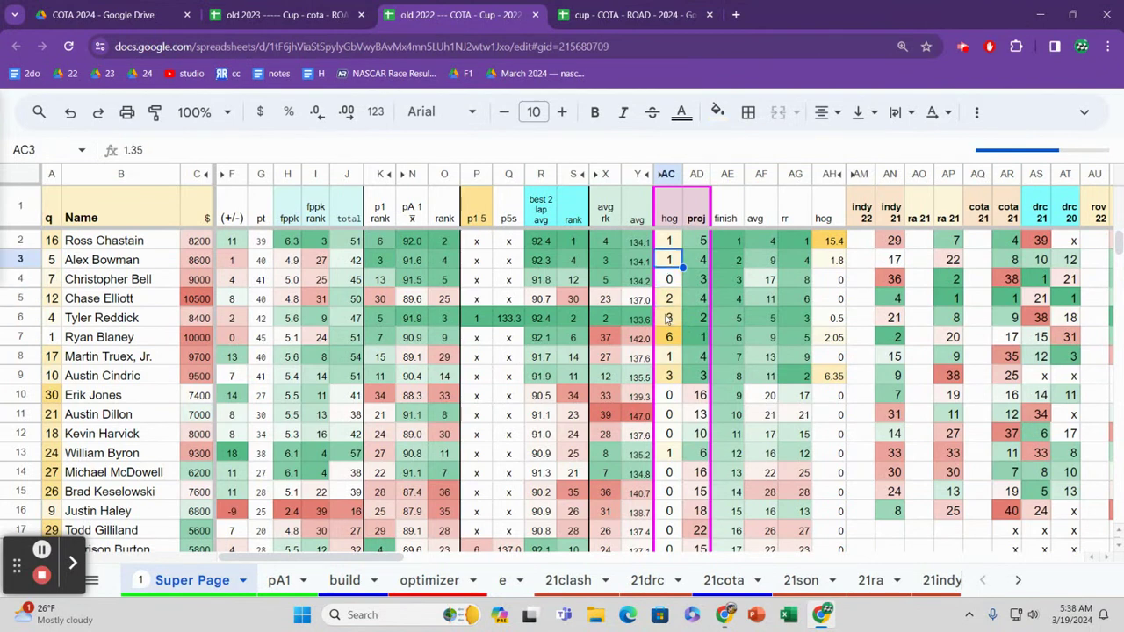
{"action": "key", "text": "Down"}
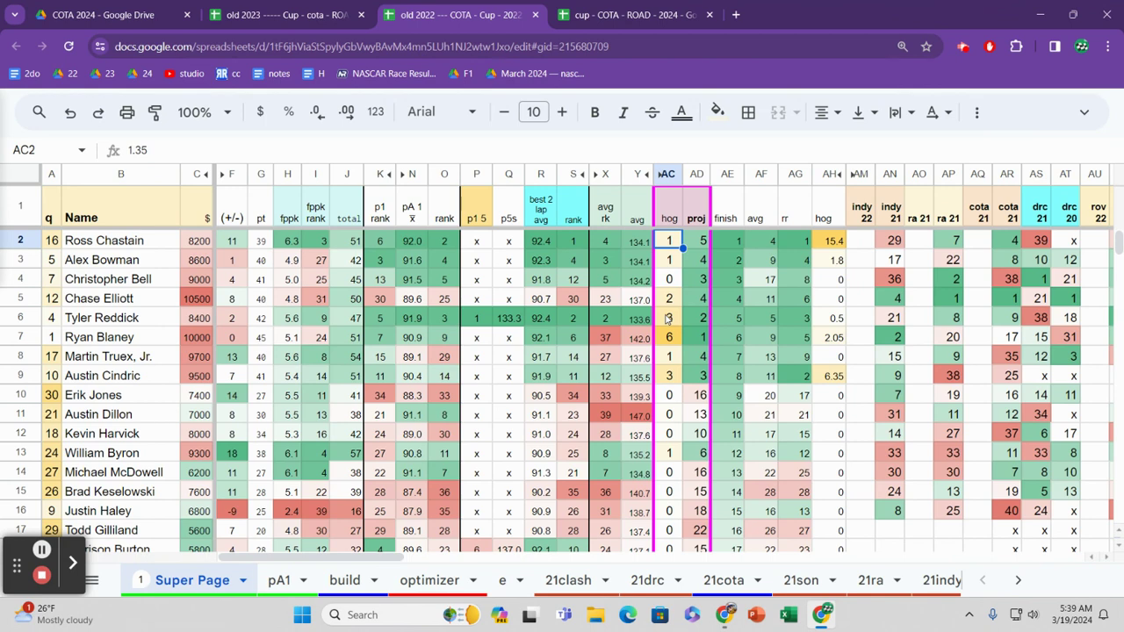
{"action": "key", "text": "Down"}
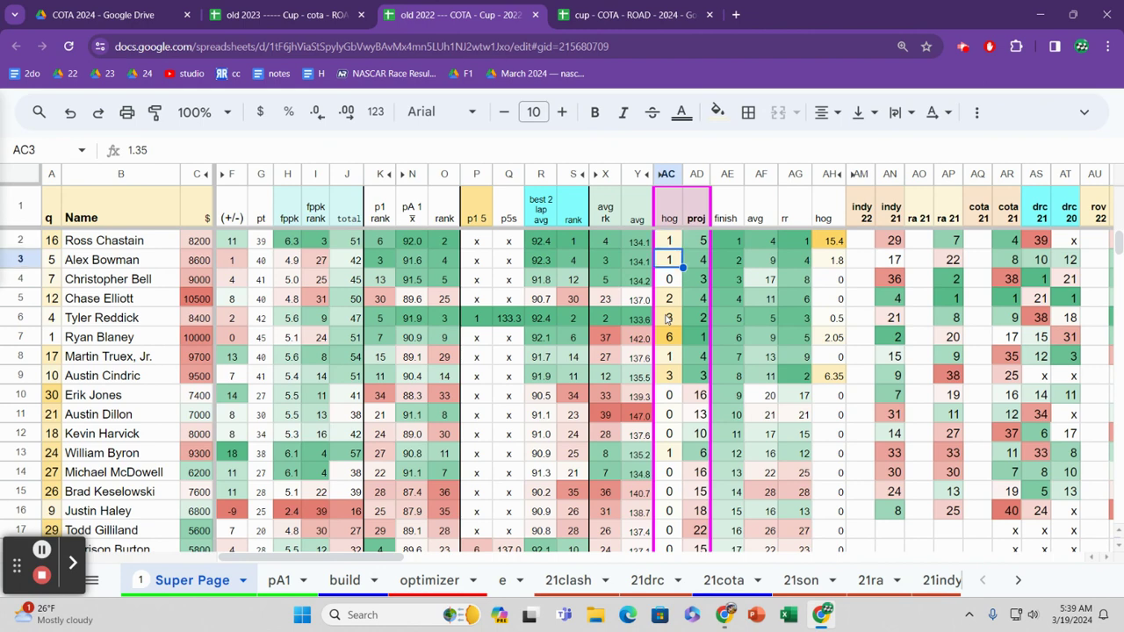
Review the 2022 finishers from row 3 down to row 9 against their projections.
{"action": "key", "text": "Right"}
{"action": "key", "text": "Right"}
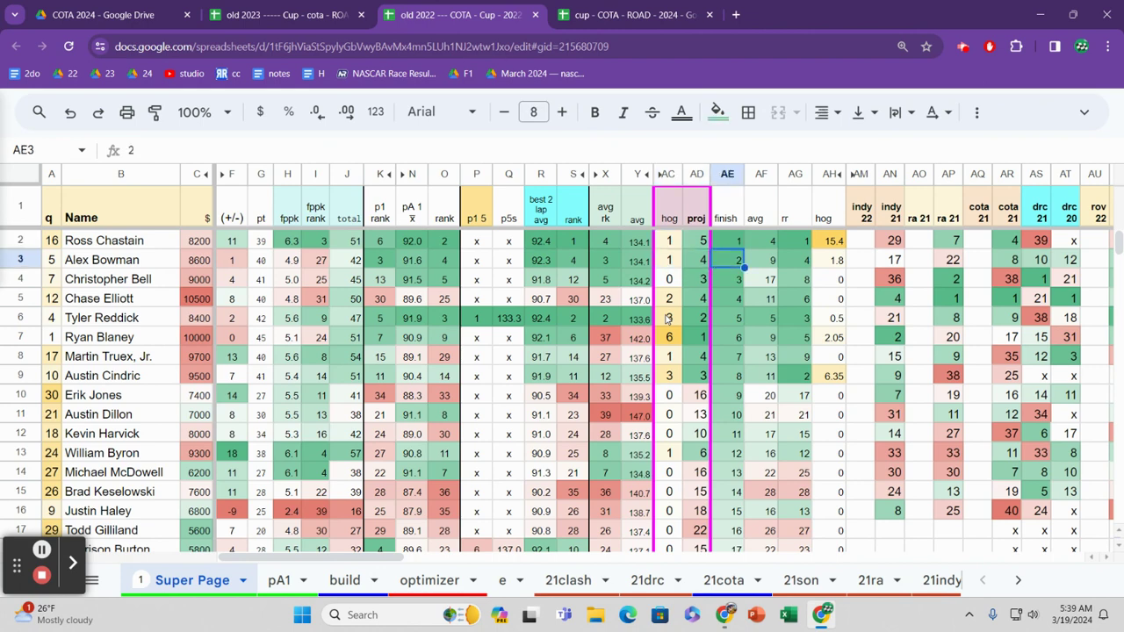
{"action": "key", "text": "Down"}
{"action": "key", "text": "Down"}
{"action": "key", "text": "Down"}
{"action": "key", "text": "Down"}
{"action": "key", "text": "Down"}
{"action": "key", "text": "Down"}
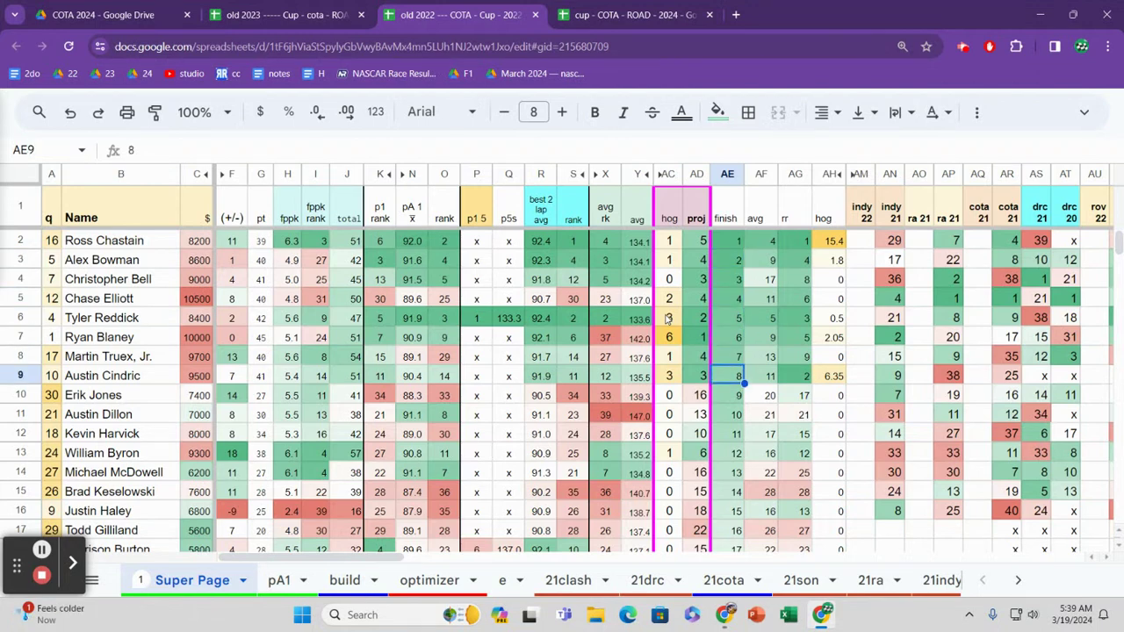
Recheck the 2022 finishers from row 9 back up to the winner in row 2.
{"action": "key", "text": "Up"}
{"action": "key", "text": "Up"}
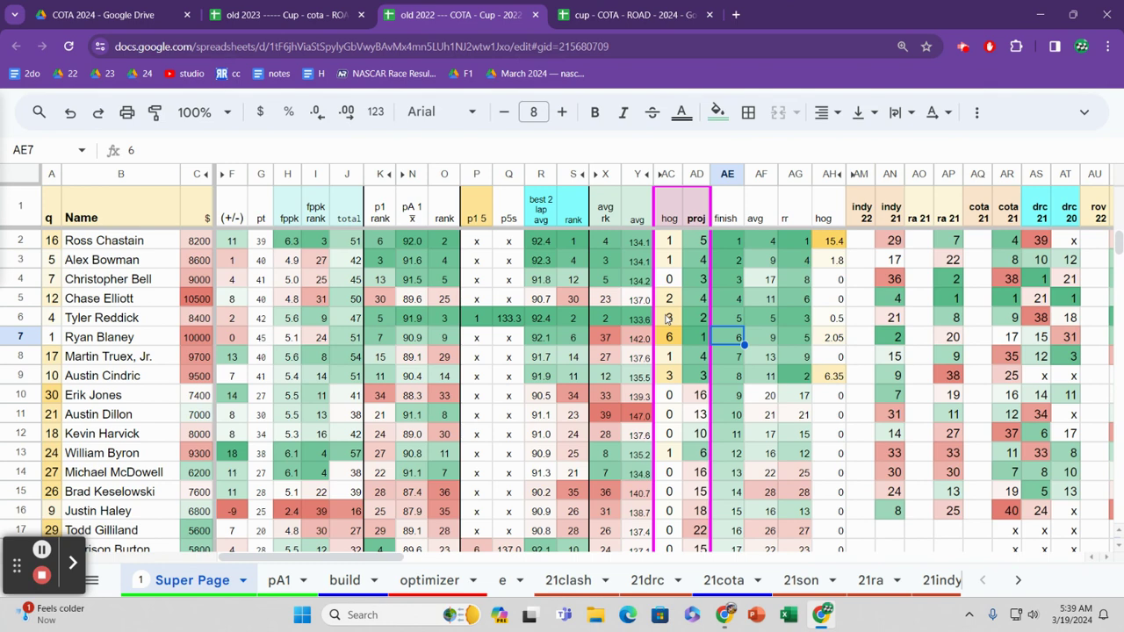
{"action": "key", "text": "Up"}
{"action": "key", "text": "Up"}
{"action": "key", "text": "Up"}
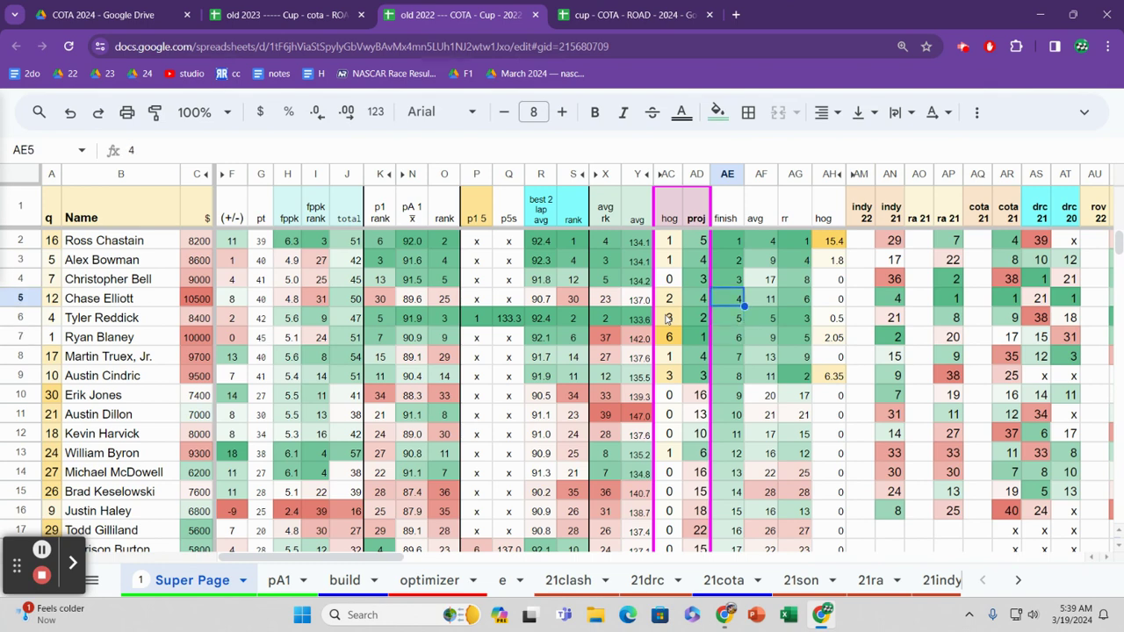
{"action": "key", "text": "Up"}
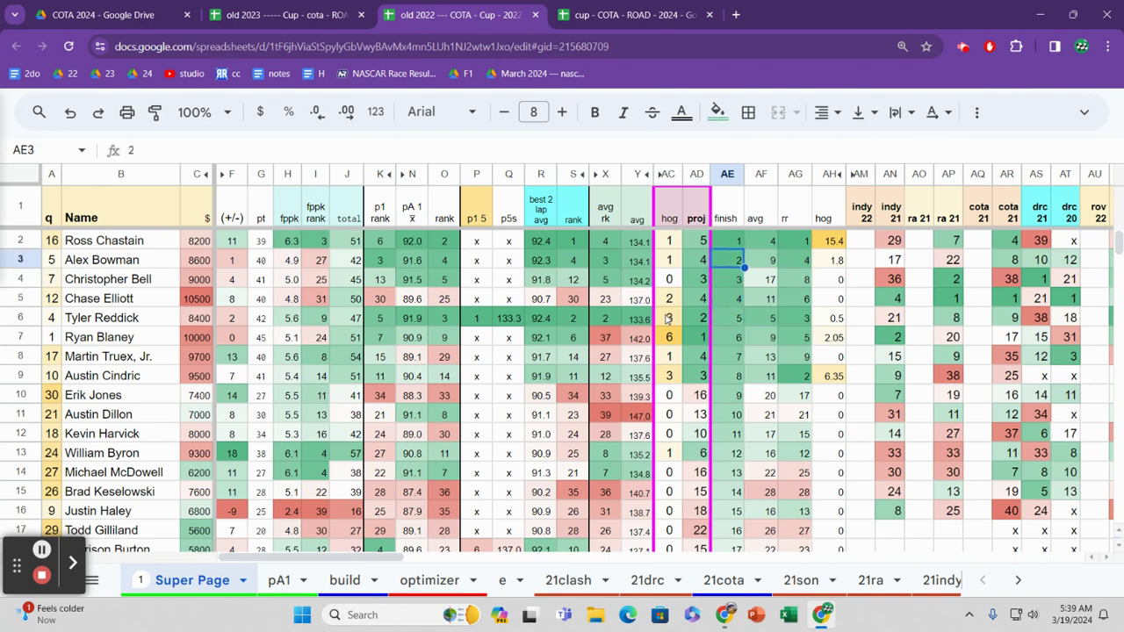
{"action": "key", "text": "Down"}
{"action": "key", "text": "Down"}
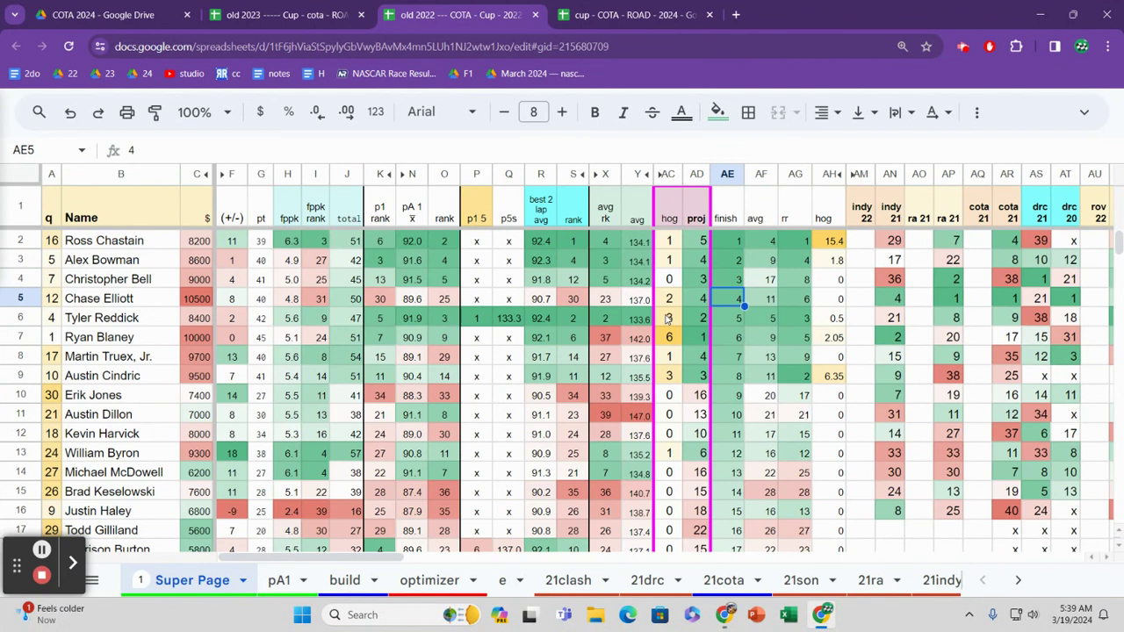
{"action": "key", "text": "Up"}
{"action": "key", "text": "Up"}
{"action": "key", "text": "Up"}
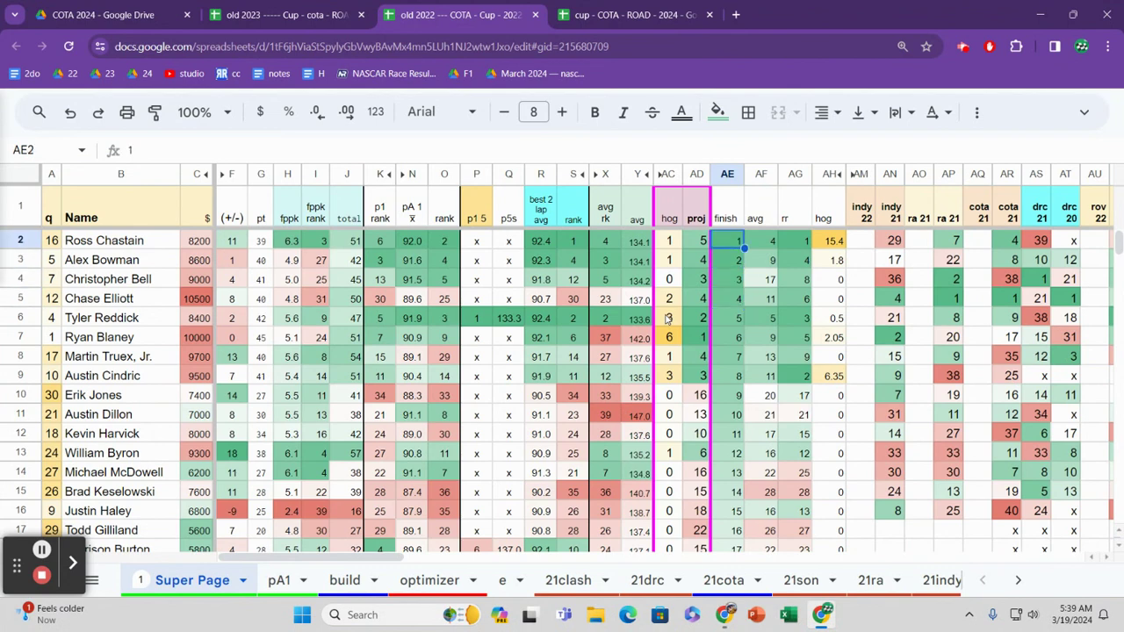
Review the 2022 top ten finishers from row 2 down to row 11.
{"action": "key", "text": "Down"}
{"action": "key", "text": "Down"}
{"action": "key", "text": "Down"}
{"action": "key", "text": "Down"}
{"action": "key", "text": "Down"}
{"action": "key", "text": "Down"}
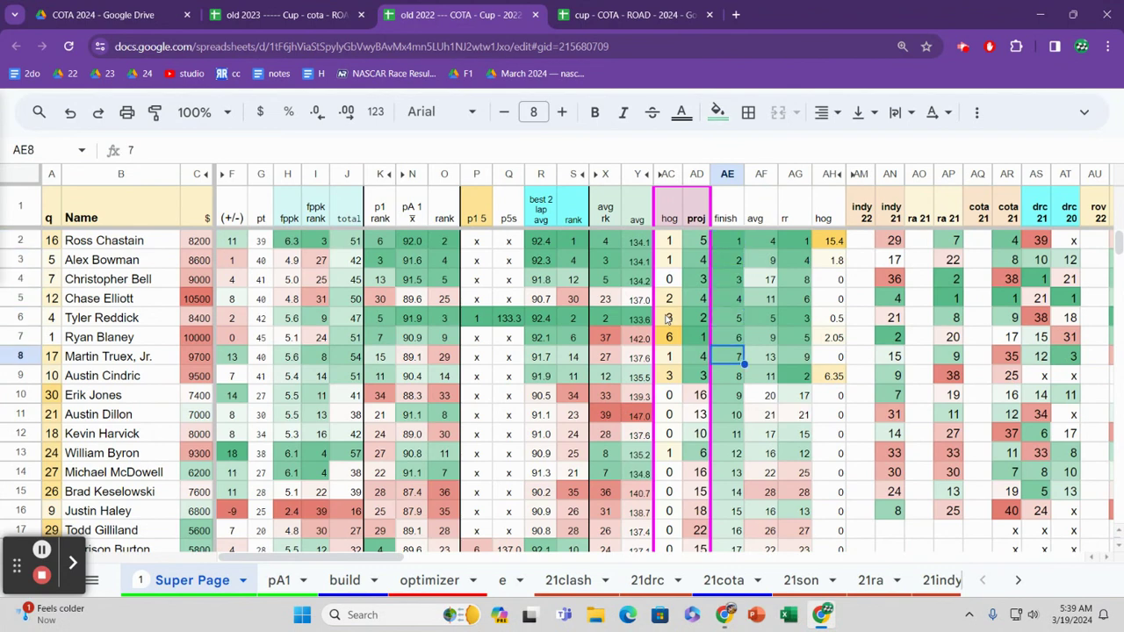
{"action": "key", "text": "Down"}
{"action": "key", "text": "Down"}
{"action": "key", "text": "Down"}
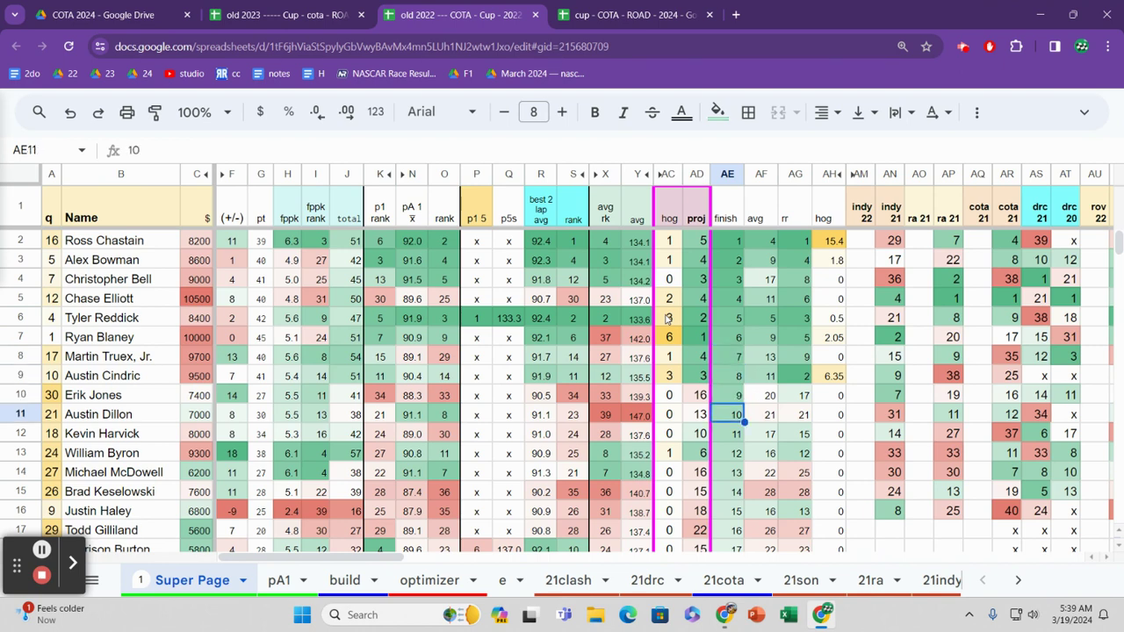
Go back over the 2022 top ten finishes from row 11 up to row 2.
{"action": "key", "text": "Up"}
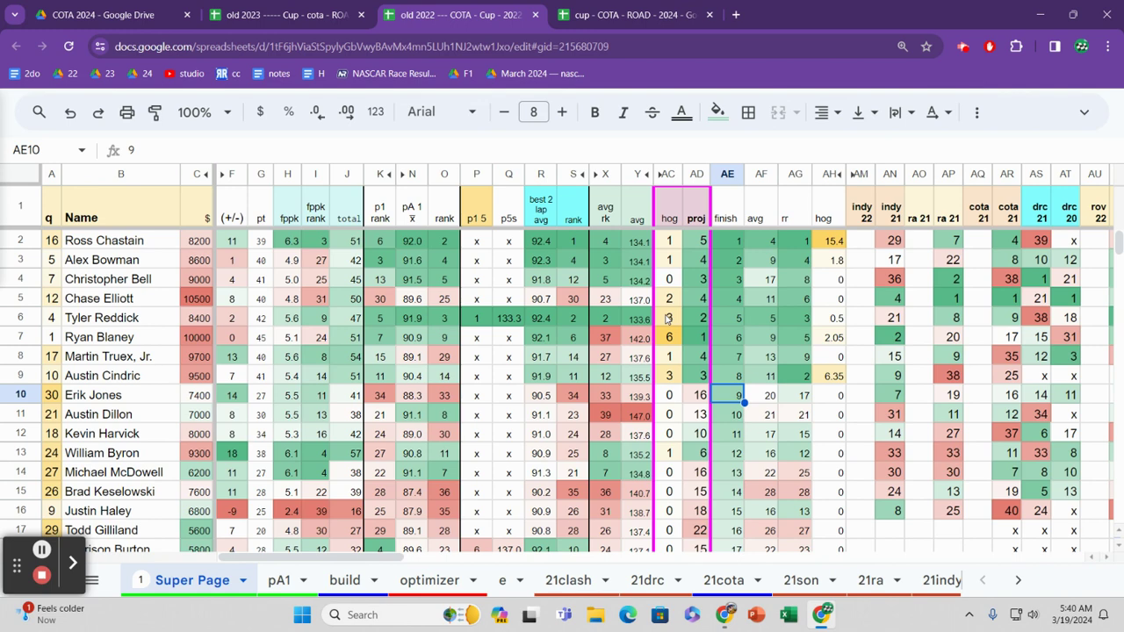
{"action": "key", "text": "Up"}
{"action": "key", "text": "Up"}
{"action": "key", "text": "Up"}
{"action": "key", "text": "Up"}
{"action": "key", "text": "Up"}
{"action": "key", "text": "Up"}
{"action": "key", "text": "Up"}
{"action": "key", "text": "Up"}
{"action": "key", "text": "Up"}
{"action": "key", "text": "Down"}
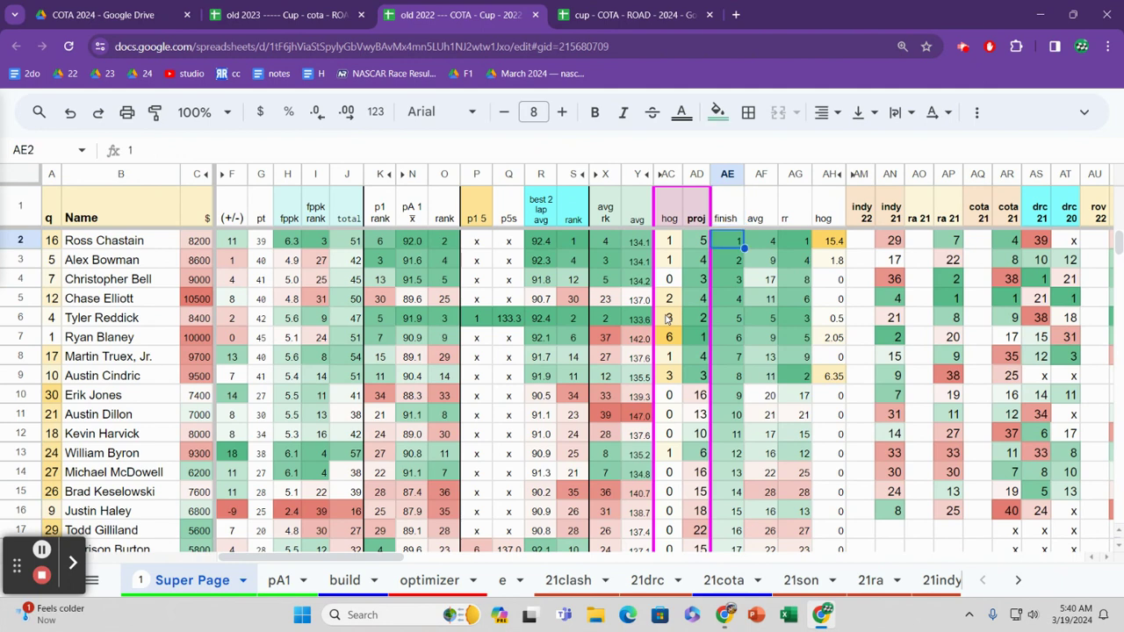
Review the 2022 winner's practice, best-two-lap average and projection data across row 2.
{"action": "key", "text": "Left"}
{"action": "key", "text": "Left"}
{"action": "key", "text": "Left"}
{"action": "key", "text": "Left"}
{"action": "key", "text": "Left"}
{"action": "key", "text": "Left"}
{"action": "key", "text": "Left"}
{"action": "key", "text": "Left"}
{"action": "key", "text": "Left"}
{"action": "key", "text": "Left"}
{"action": "key", "text": "Left"}
{"action": "key", "text": "Left"}
{"action": "key", "text": "Left"}
{"action": "key", "text": "Left"}
{"action": "key", "text": "Left"}
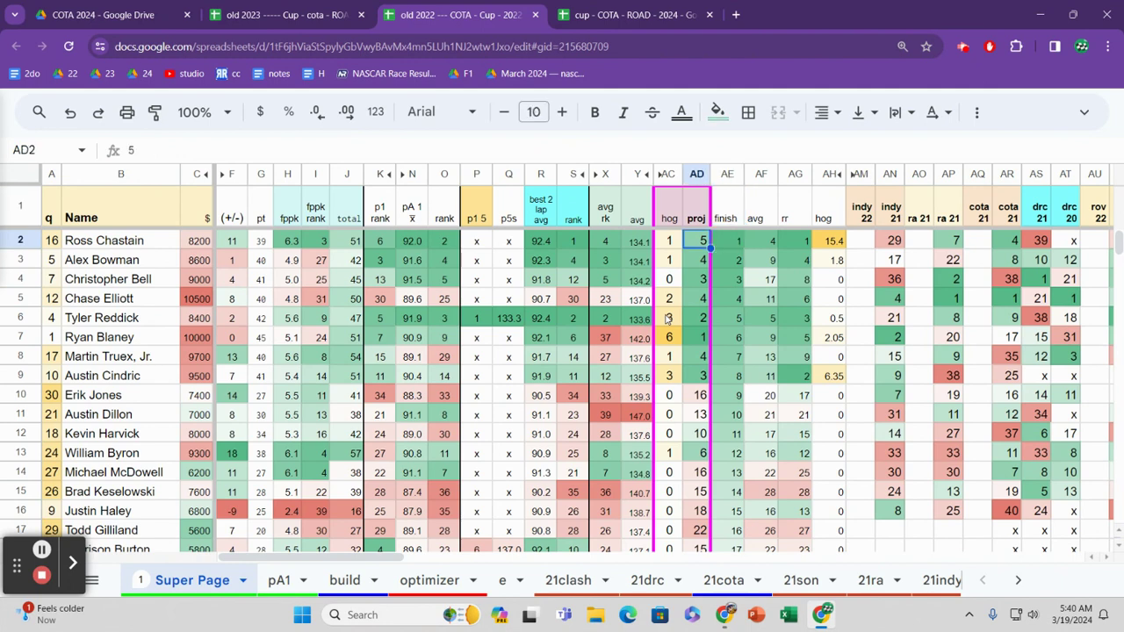
{"action": "key", "text": "Right"}
{"action": "key", "text": "Right"}
{"action": "key", "text": "Right"}
{"action": "key", "text": "Right"}
{"action": "key", "text": "Right"}
{"action": "key", "text": "Right"}
{"action": "key", "text": "Right"}
{"action": "key", "text": "Right"}
{"action": "key", "text": "Right"}
{"action": "key", "text": "Right"}
{"action": "key", "text": "Right"}
{"action": "key", "text": "Right"}
{"action": "key", "text": "Right"}
{"action": "key", "text": "Right"}
{"action": "key", "text": "Right"}
{"action": "key", "text": "Right"}
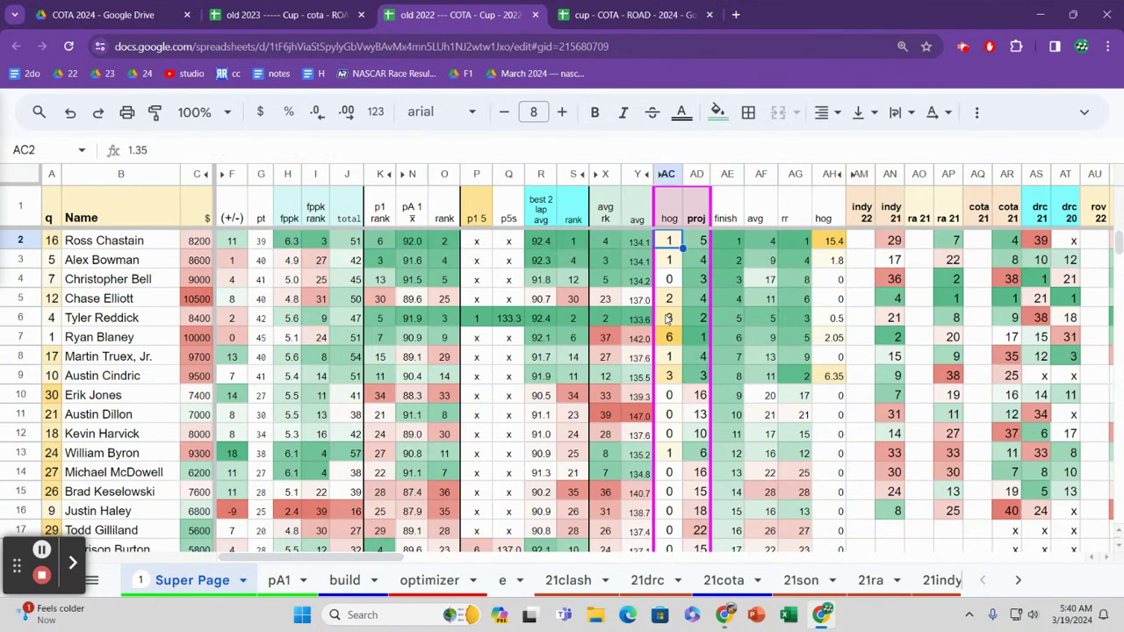
Review the 2022 average running positions in column AF down to row 8.
{"action": "key", "text": "Down"}
{"action": "key", "text": "Down"}
{"action": "key", "text": "Down"}
{"action": "key", "text": "Down"}
{"action": "key", "text": "Down"}
{"action": "key", "text": "Down"}
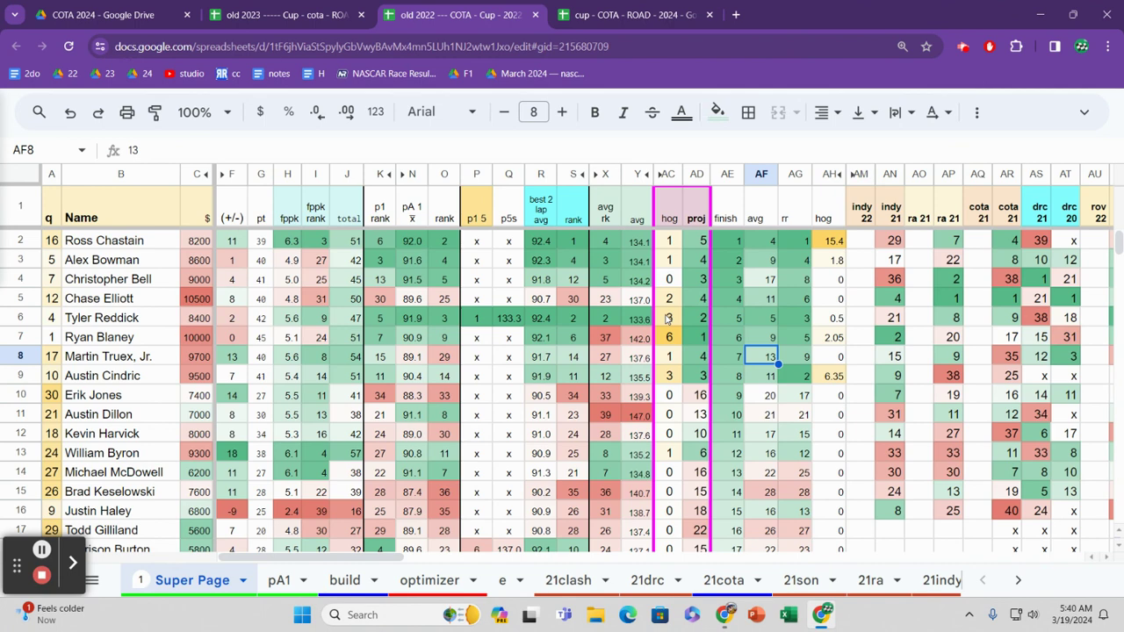
Recheck the 2022 top five finishes in column AE, rows 2 to 6.
{"action": "key", "text": "Up"}
{"action": "key", "text": "Up"}
{"action": "key", "text": "Left"}
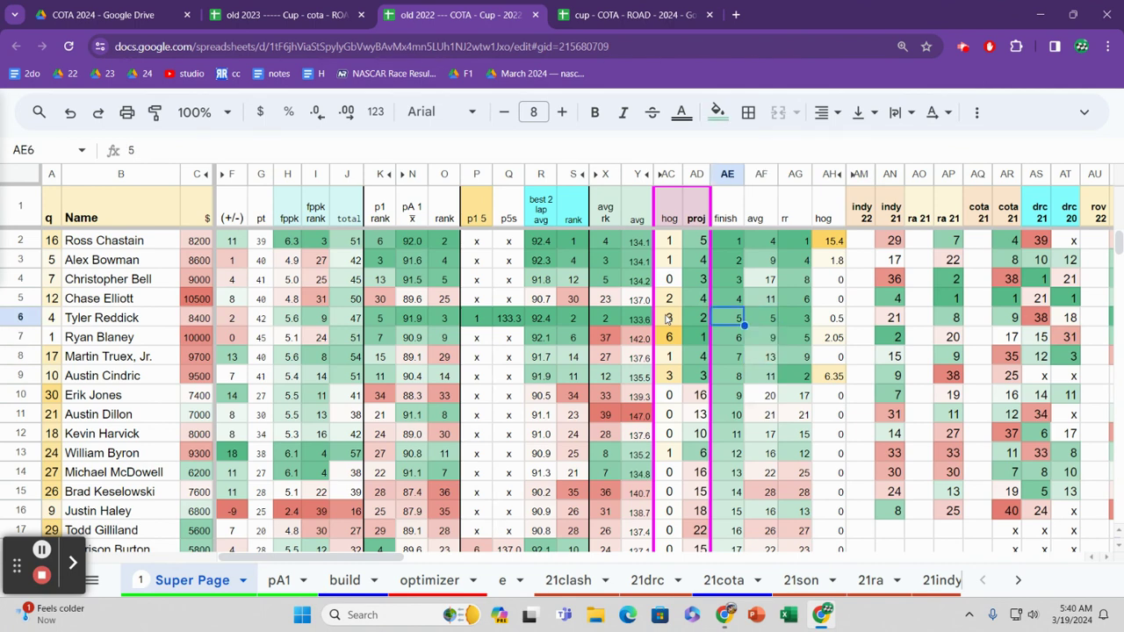
{"action": "key", "text": "Up"}
{"action": "key", "text": "Up"}
{"action": "key", "text": "Up"}
{"action": "key", "text": "Up"}
{"action": "key", "text": "Down"}
{"action": "key", "text": "Down"}
{"action": "key", "text": "Down"}
{"action": "key", "text": "Down"}
{"action": "key", "text": "Down"}
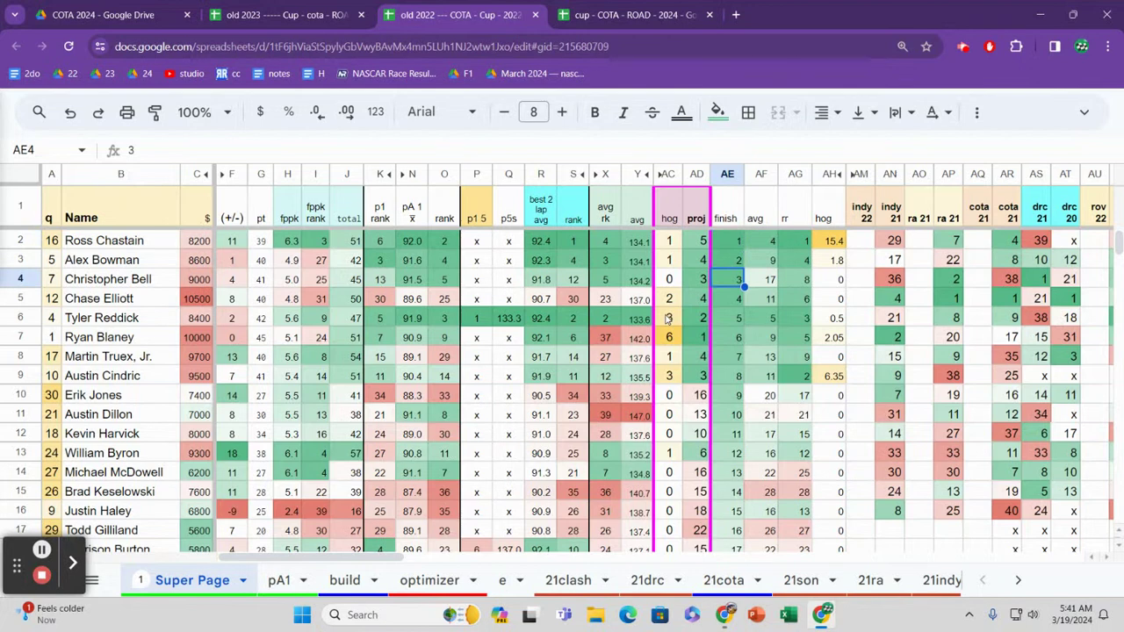
Review the 2022 race hog points in column AH from row 2 down to row 10.
{"action": "key", "text": "Right"}
{"action": "key", "text": "Right"}
{"action": "key", "text": "Right"}
{"action": "key", "text": "Up"}
{"action": "key", "text": "Up"}
{"action": "key", "text": "Up"}
{"action": "key", "text": "Up"}
{"action": "key", "text": "Up"}
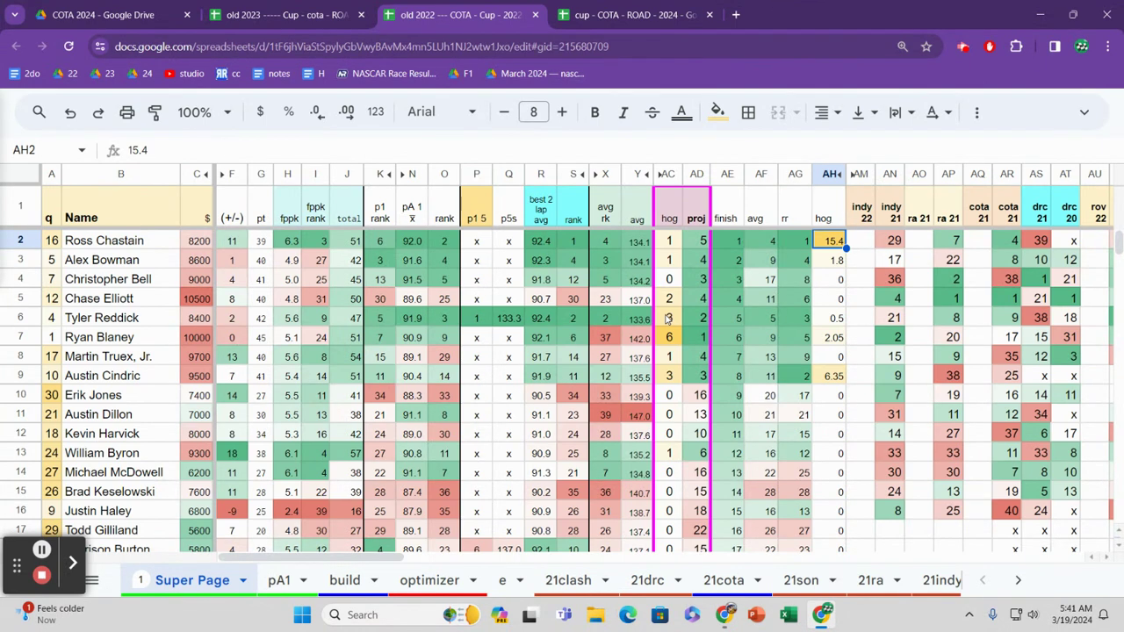
{"action": "key", "text": "Down"}
{"action": "key", "text": "Down"}
{"action": "key", "text": "Down"}
{"action": "key", "text": "Down"}
{"action": "key", "text": "Down"}
{"action": "key", "text": "Down"}
{"action": "key", "text": "Down"}
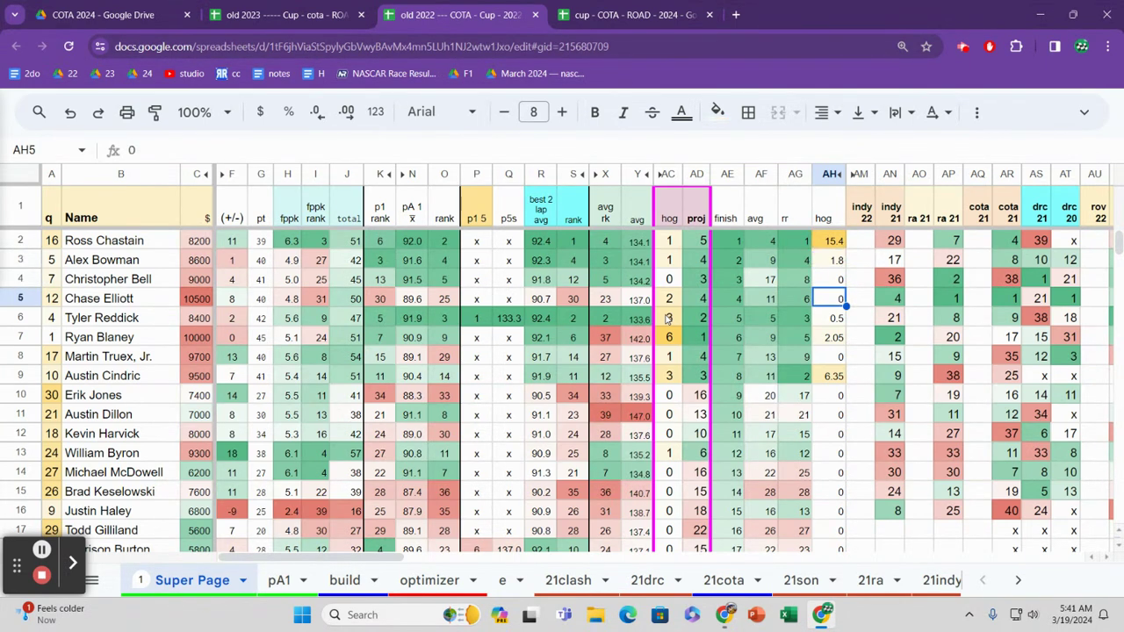
{"action": "key", "text": "Down"}
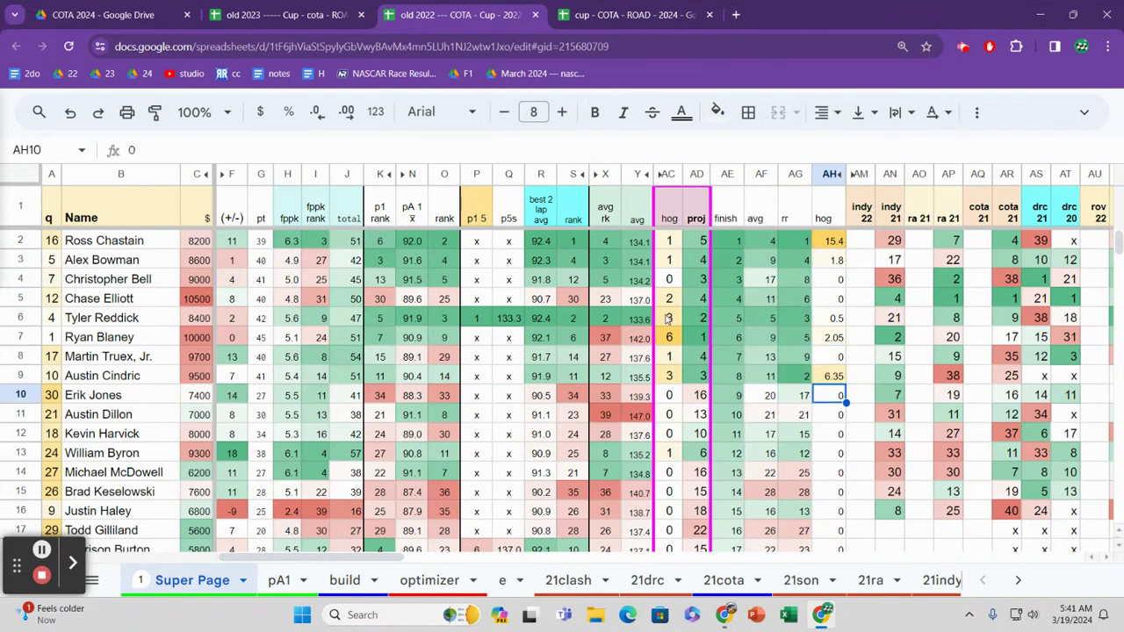
Compare the finishes in rows 10 to 6 with the running ranks in column AG, rows 6 to 9.
{"action": "key", "text": "Left"}
{"action": "key", "text": "Left"}
{"action": "key", "text": "Left"}
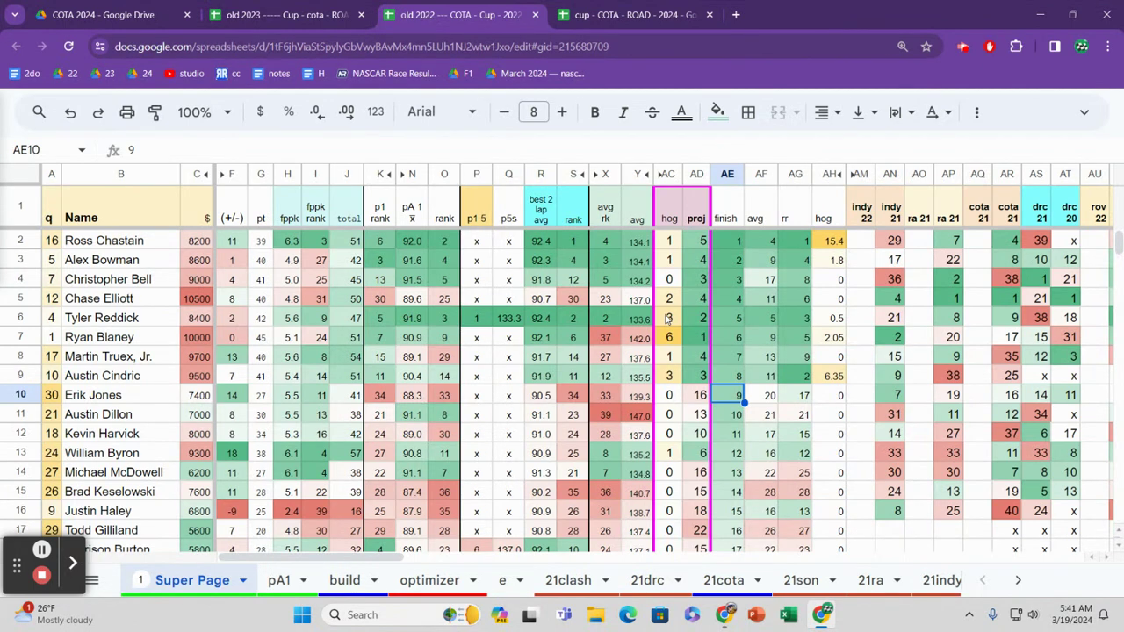
{"action": "key", "text": "Up"}
{"action": "key", "text": "Up"}
{"action": "key", "text": "Up"}
{"action": "key", "text": "Up"}
{"action": "key", "text": "Right"}
{"action": "key", "text": "Right"}
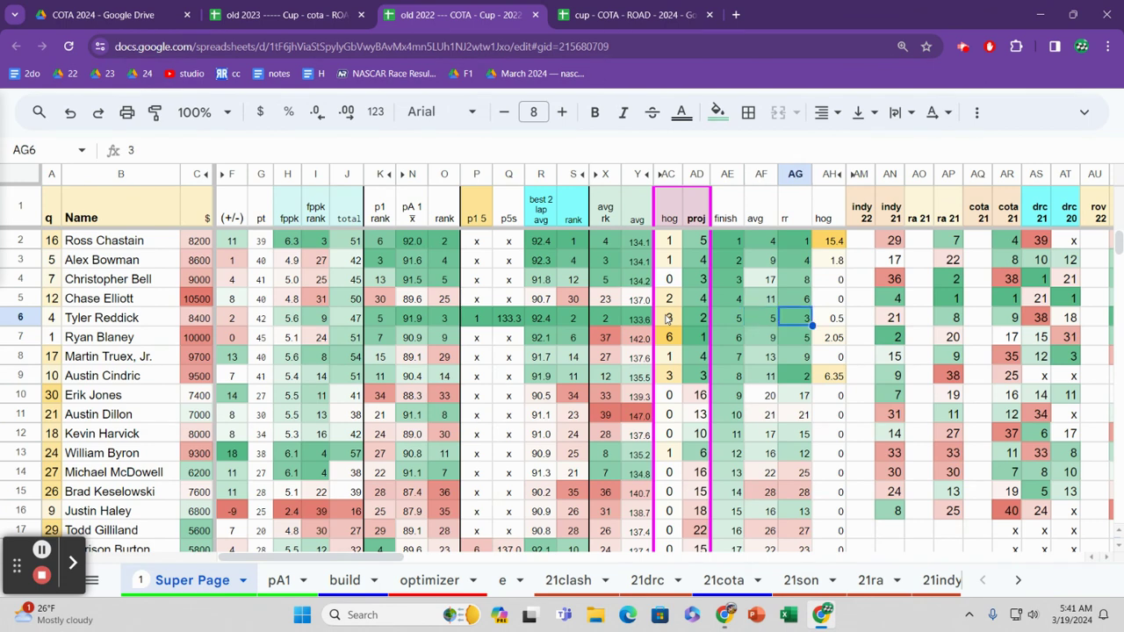
{"action": "key", "text": "Down"}
{"action": "key", "text": "Down"}
{"action": "key", "text": "Down"}
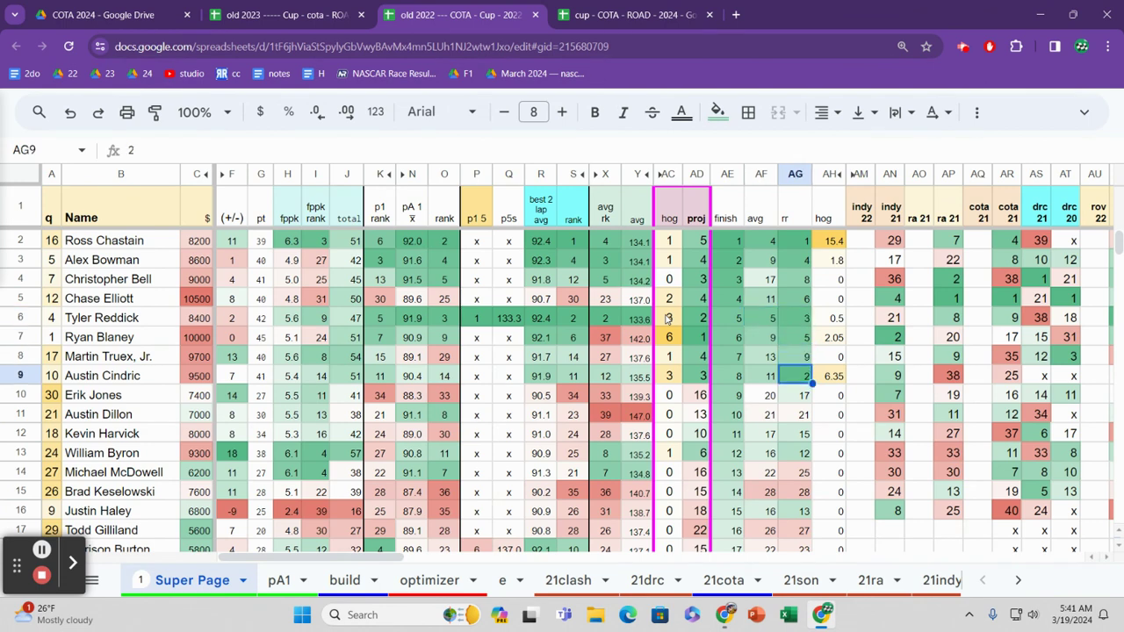
Review the 2022 running ranks in column AG from row 9 back up to row 2.
{"action": "key", "text": "Up"}
{"action": "key", "text": "Up"}
{"action": "key", "text": "Up"}
{"action": "key", "text": "Up"}
{"action": "key", "text": "Up"}
{"action": "key", "text": "Up"}
{"action": "key", "text": "Up"}
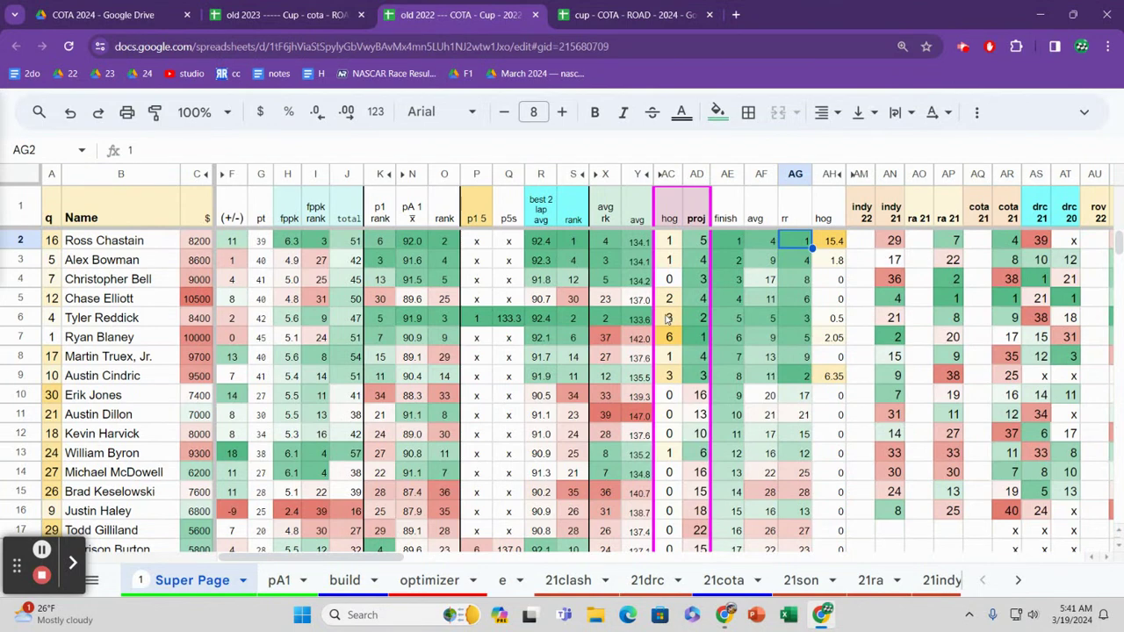
Go back over the 2022 running ranks in column AG from row 2 down to row 10.
{"action": "key", "text": "Down"}
{"action": "key", "text": "Down"}
{"action": "key", "text": "Down"}
{"action": "key", "text": "Down"}
{"action": "key", "text": "Down"}
{"action": "key", "text": "Down"}
{"action": "key", "text": "Down"}
{"action": "key", "text": "Down"}
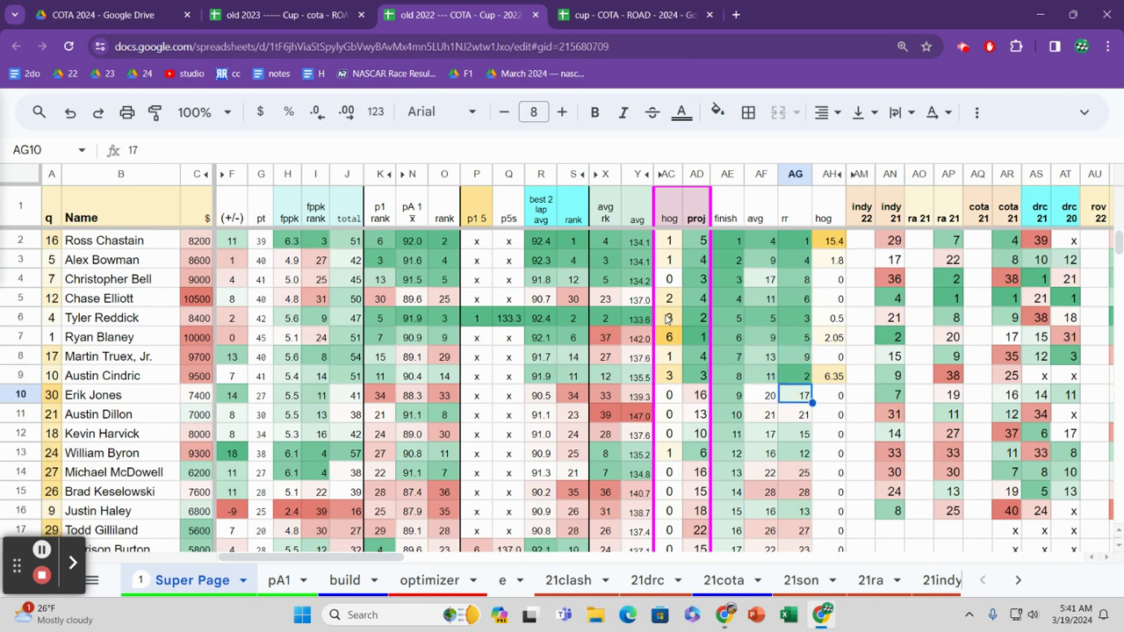
Compare Erik Jones's running rank in row 10 with his projection, lap averages and practice ranks.
{"action": "key", "text": "Left"}
{"action": "key", "text": "Left"}
{"action": "key", "text": "Left"}
{"action": "key", "text": "Left"}
{"action": "key", "text": "Left"}
{"action": "key", "text": "Left"}
{"action": "key", "text": "Left"}
{"action": "key", "text": "Left"}
{"action": "key", "text": "Left"}
{"action": "key", "text": "Left"}
{"action": "key", "text": "Left"}
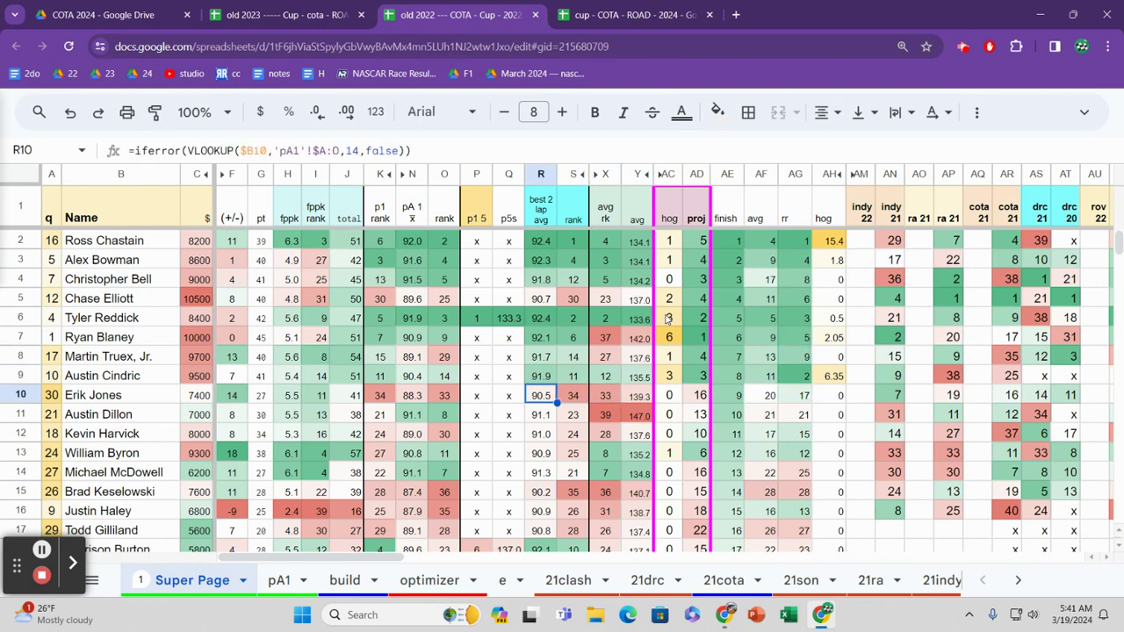
{"action": "key", "text": "Left"}
{"action": "key", "text": "Left"}
Review the practice average ranks for the finishers in rows 11 to 13.
{"action": "key", "text": "Down"}
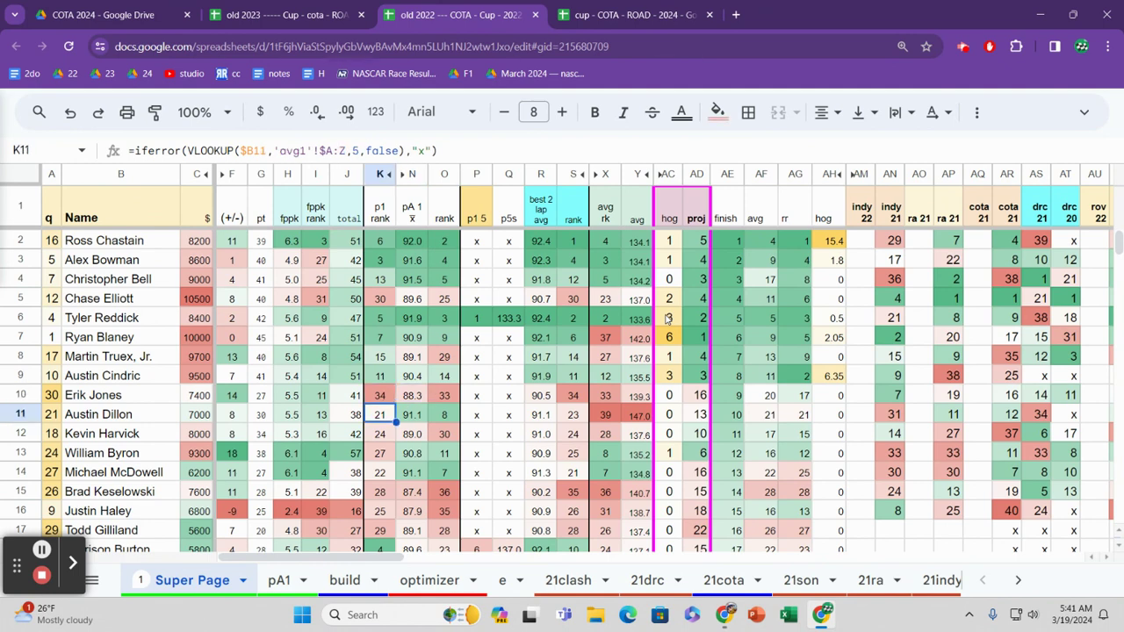
{"action": "key", "text": "Right"}
{"action": "key", "text": "Right"}
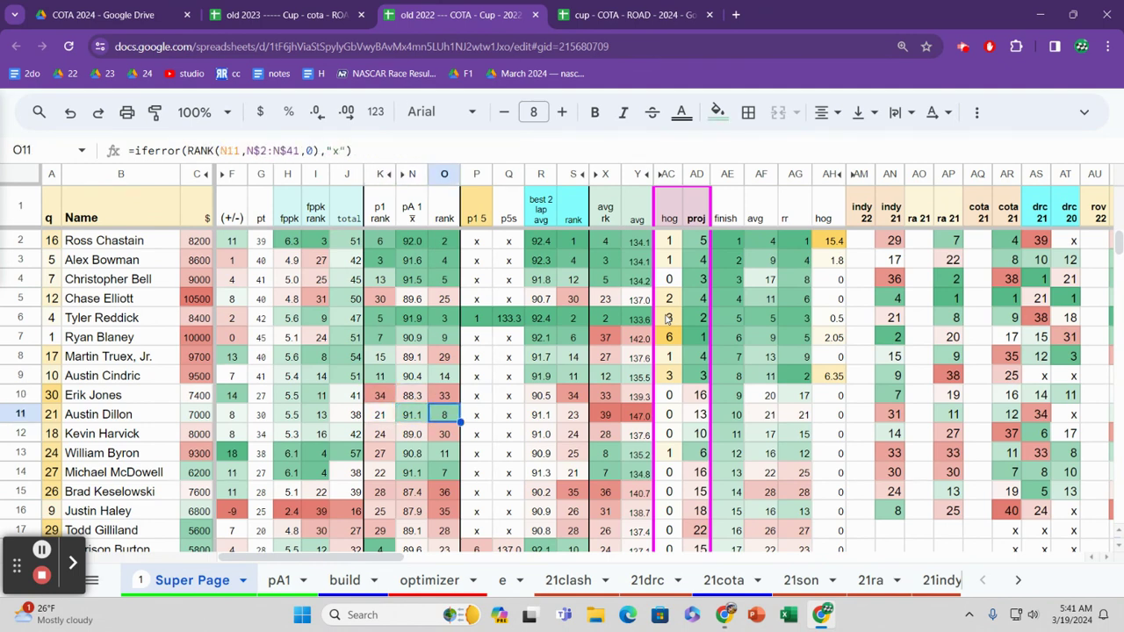
{"action": "key", "text": "Down"}
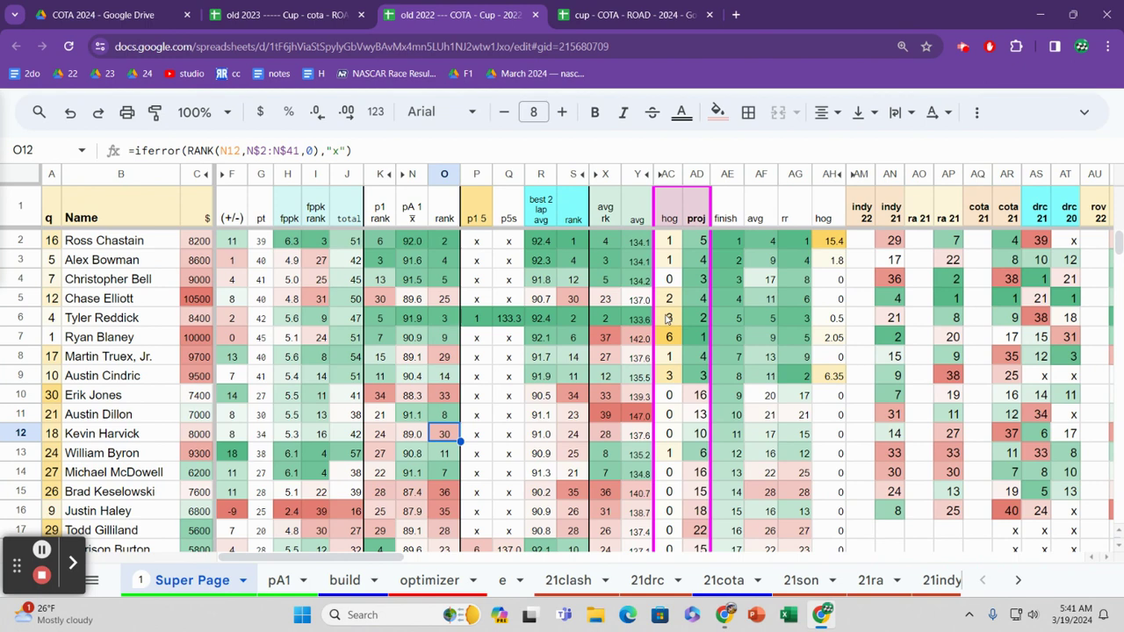
{"action": "key", "text": "Down"}
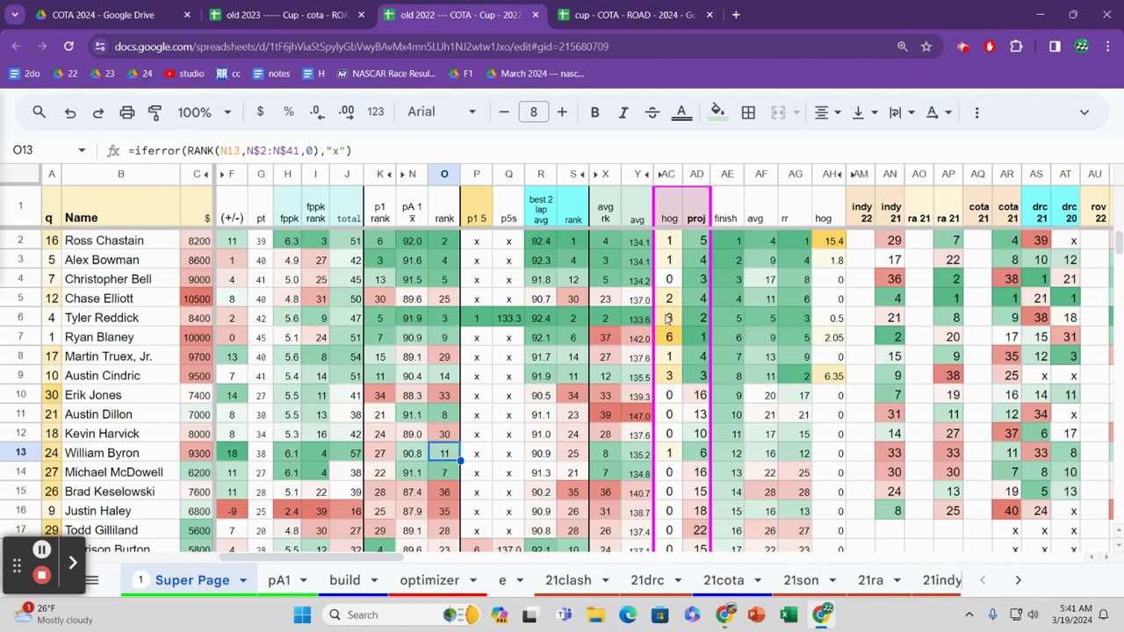
{"action": "key", "text": "Right"}
{"action": "key", "text": "Right"}
{"action": "key", "text": "Left"}
{"action": "key", "text": "Left"}
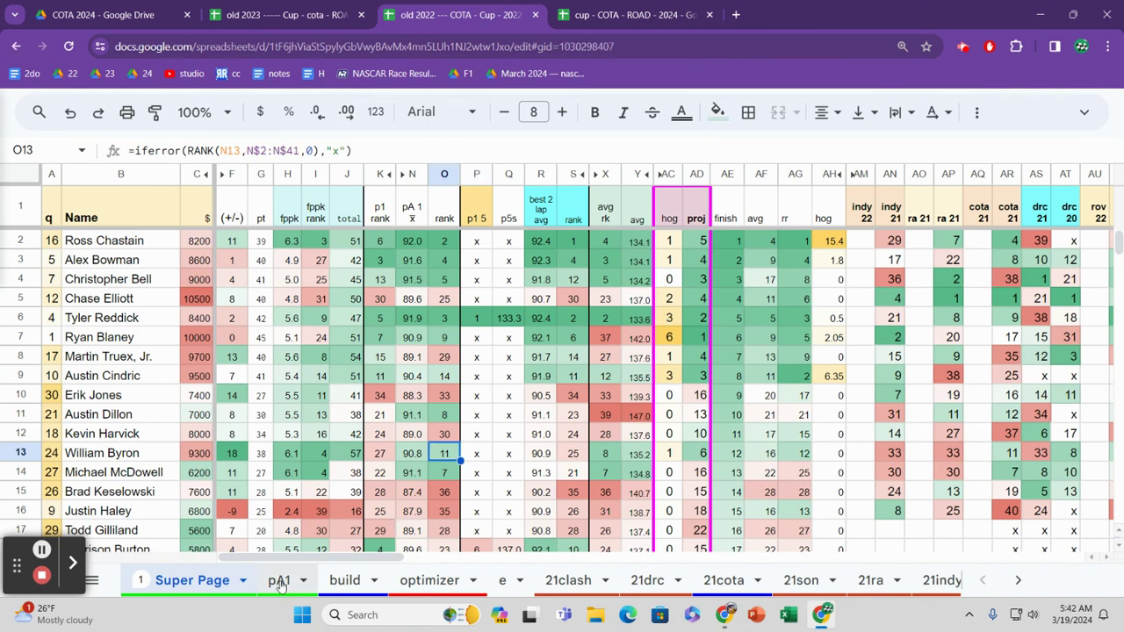
Open the pA1 practice sheet and examine the lap 4 values of the drivers in rows 2 to 4.
{"action": "left_click", "coordinate": [280, 583]}
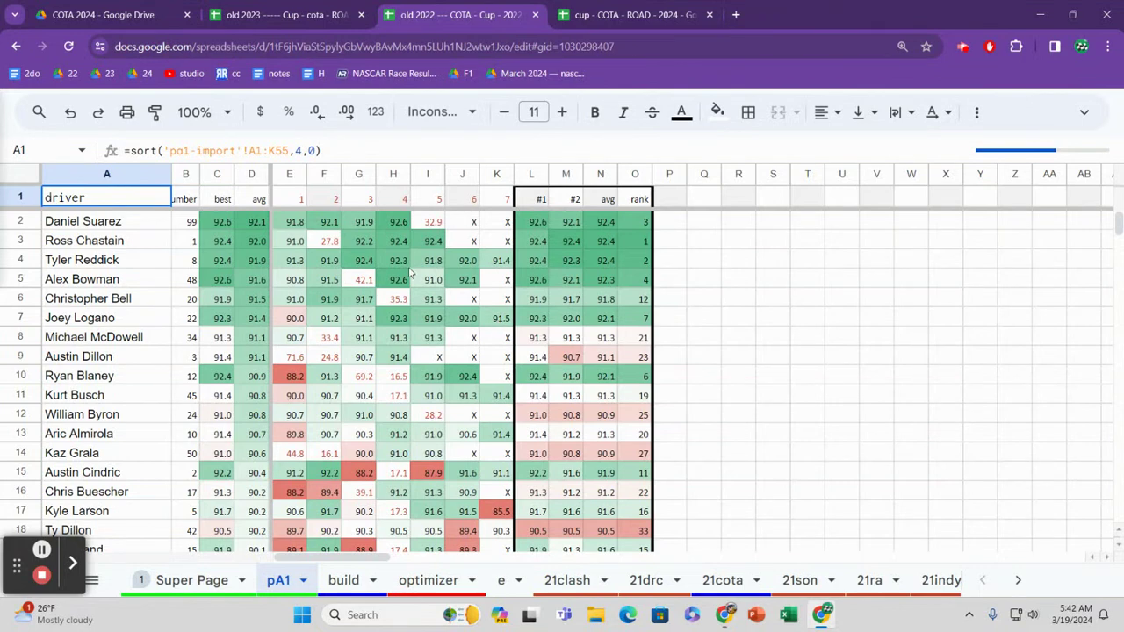
{"action": "left_click", "coordinate": [409, 266]}
{"action": "key", "text": "Up"}
{"action": "key", "text": "Up"}
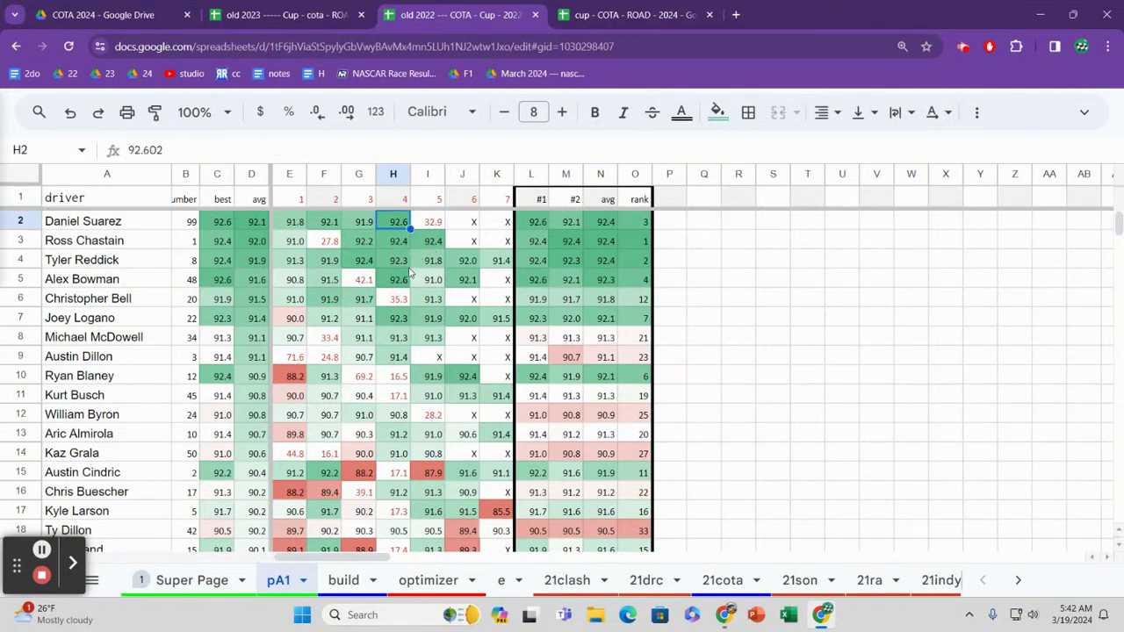
{"action": "key", "text": "Down"}
{"action": "key", "text": "Down"}
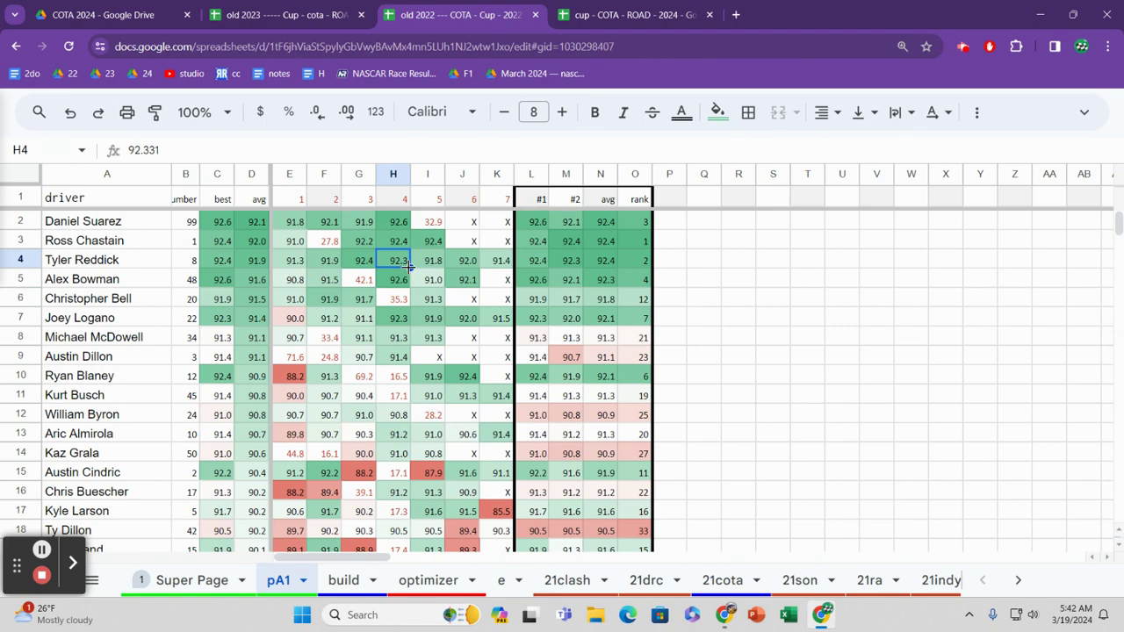
Review the pA1 practice lap data down to row 28.
{"action": "key", "text": "Down"}
{"action": "key", "text": "Down"}
{"action": "key", "text": "Down"}
{"action": "key", "text": "Down"}
{"action": "key", "text": "Down"}
{"action": "key", "text": "Down"}
{"action": "key", "text": "Down"}
{"action": "key", "text": "Down"}
{"action": "key", "text": "Down"}
{"action": "key", "text": "Down"}
{"action": "key", "text": "Down"}
{"action": "key", "text": "Down"}
{"action": "key", "text": "Down"}
{"action": "key", "text": "Down"}
{"action": "key", "text": "Down"}
{"action": "key", "text": "Down"}
{"action": "key", "text": "Down"}
{"action": "key", "text": "Down"}
{"action": "key", "text": "Down"}
{"action": "key", "text": "Down"}
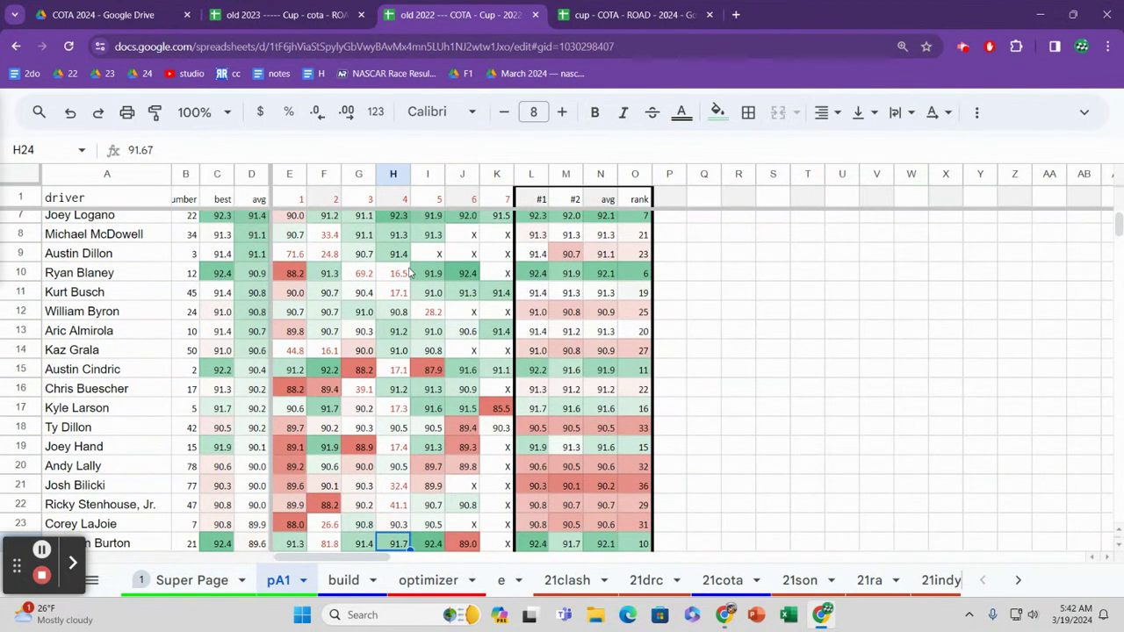
{"action": "key", "text": "Down"}
{"action": "key", "text": "Down"}
{"action": "key", "text": "Down"}
{"action": "key", "text": "Down"}
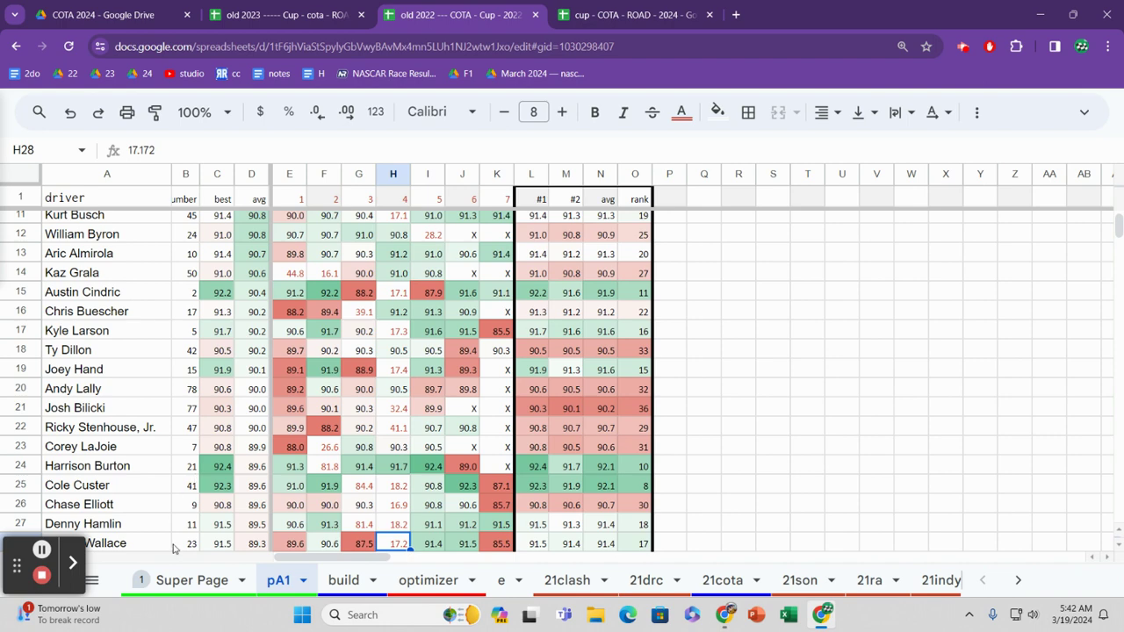
Return to the Super Page sheet and review William Byron's row 13 from fppk through the practice average.
{"action": "left_click", "coordinate": [171, 578]}
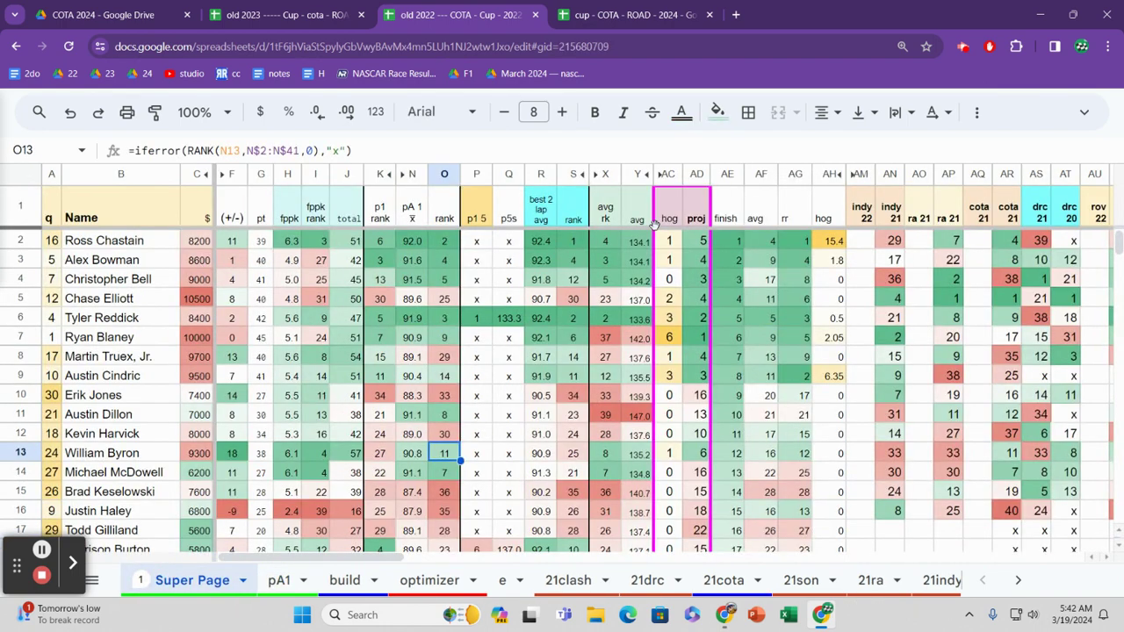
{"action": "left_click", "coordinate": [297, 455]}
{"action": "key", "text": "Right"}
{"action": "key", "text": "Right"}
{"action": "key", "text": "Right"}
{"action": "key", "text": "Right"}
{"action": "key", "text": "Right"}
{"action": "key", "text": "Right"}
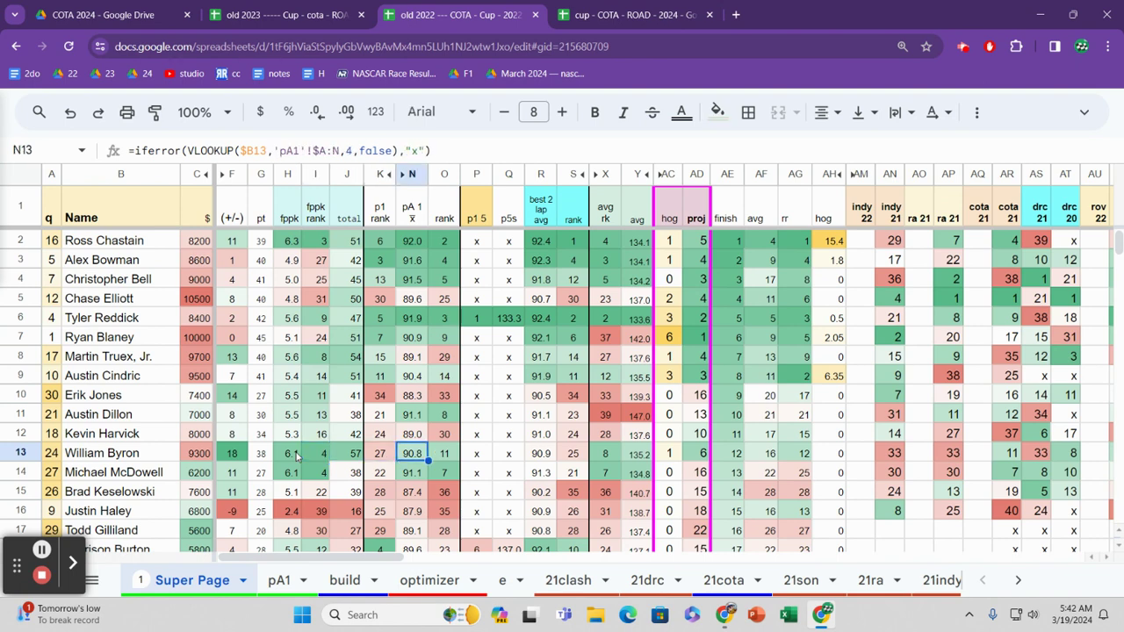
Examine the best 2 lap average rank column for the leading finishers down to Kevin Harvick in row 12.
{"action": "key", "text": "Right"}
{"action": "key", "text": "Up"}
{"action": "key", "text": "Up"}
{"action": "key", "text": "Up"}
{"action": "key", "text": "Up"}
{"action": "key", "text": "Up"}
{"action": "key", "text": "Up"}
{"action": "key", "text": "Up"}
{"action": "key", "text": "Up"}
{"action": "key", "text": "Up"}
{"action": "key", "text": "Up"}
{"action": "key", "text": "Up"}
{"action": "key", "text": "Up"}
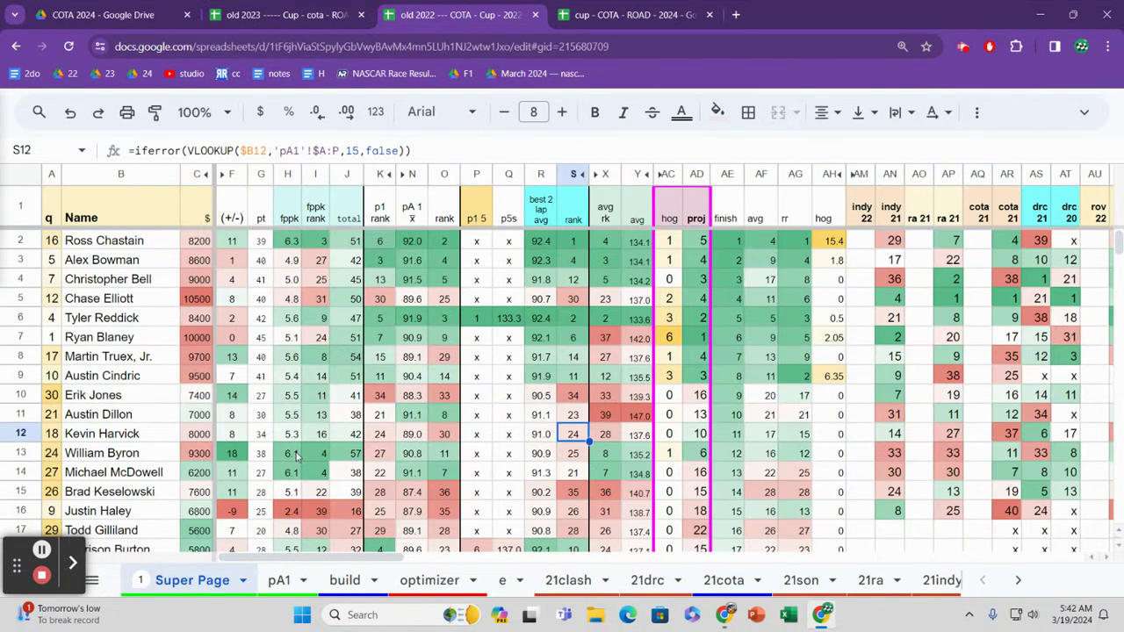
Compare the best 2 lap average ranks of the finishers in rows 10 to 12.
{"action": "key", "text": "Down"}
{"action": "key", "text": "Down"}
{"action": "key", "text": "Down"}
{"action": "key", "text": "Down"}
{"action": "key", "text": "Down"}
{"action": "key", "text": "Down"}
{"action": "key", "text": "Down"}
{"action": "key", "text": "Down"}
{"action": "key", "text": "Down"}
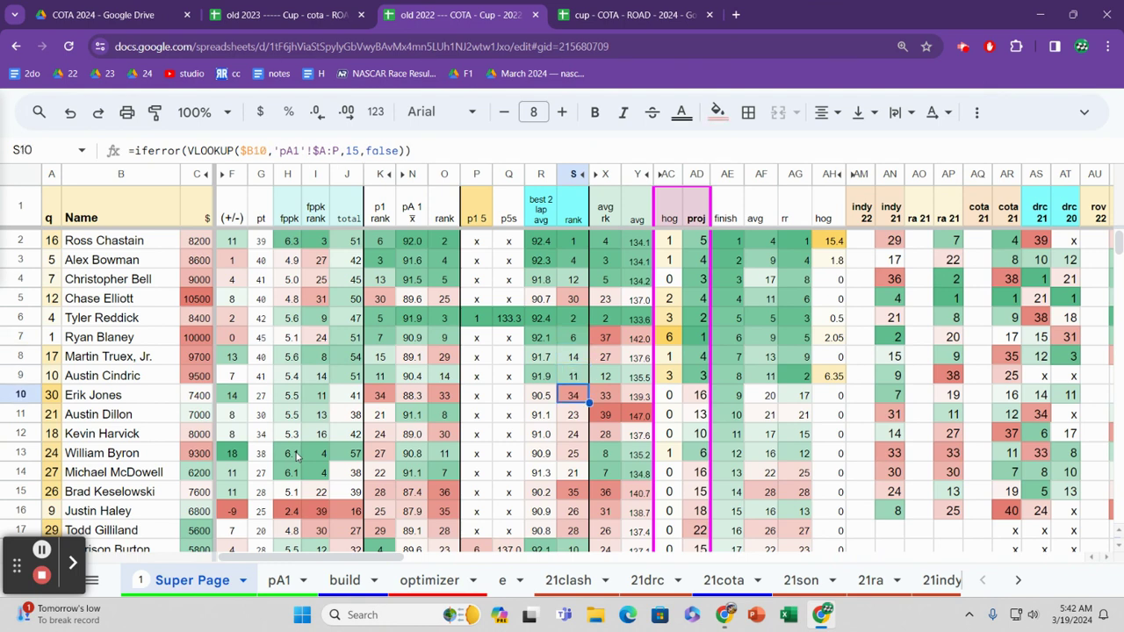
{"action": "key", "text": "Down"}
{"action": "key", "text": "Down"}
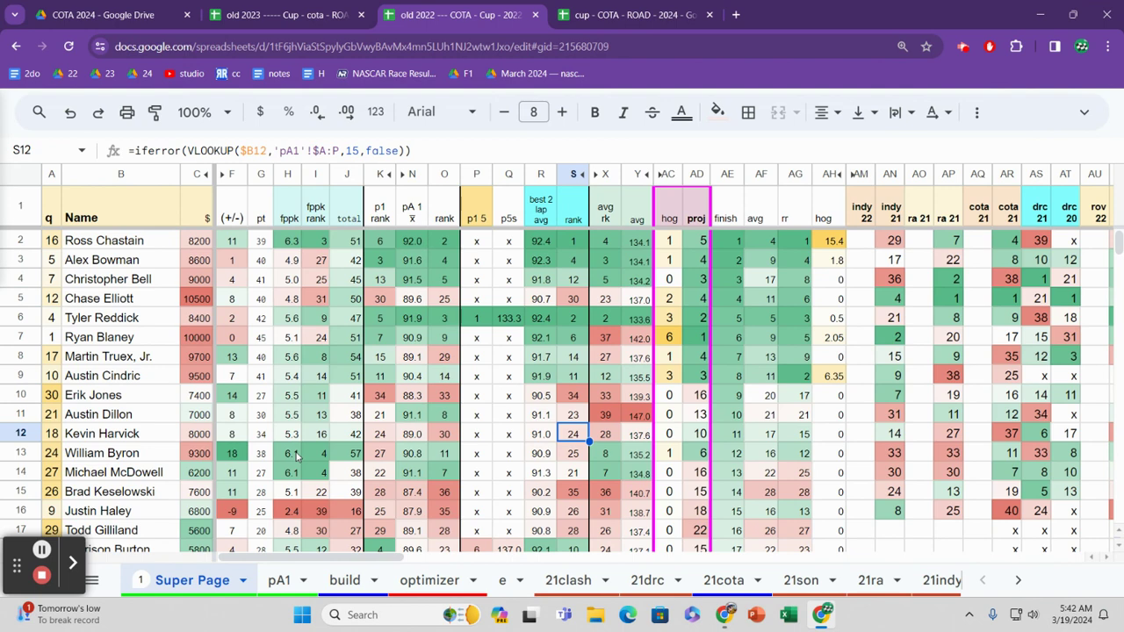
Go back to the header of the best 2 lap rank column and recheck the ranks down to row 12.
{"action": "key", "text": "Up"}
{"action": "key", "text": "Up"}
{"action": "key", "text": "Up"}
{"action": "key", "text": "Up"}
{"action": "key", "text": "Up"}
{"action": "key", "text": "Up"}
{"action": "key", "text": "Up"}
{"action": "key", "text": "Up"}
{"action": "key", "text": "Up"}
{"action": "key", "text": "Up"}
{"action": "key", "text": "Up"}
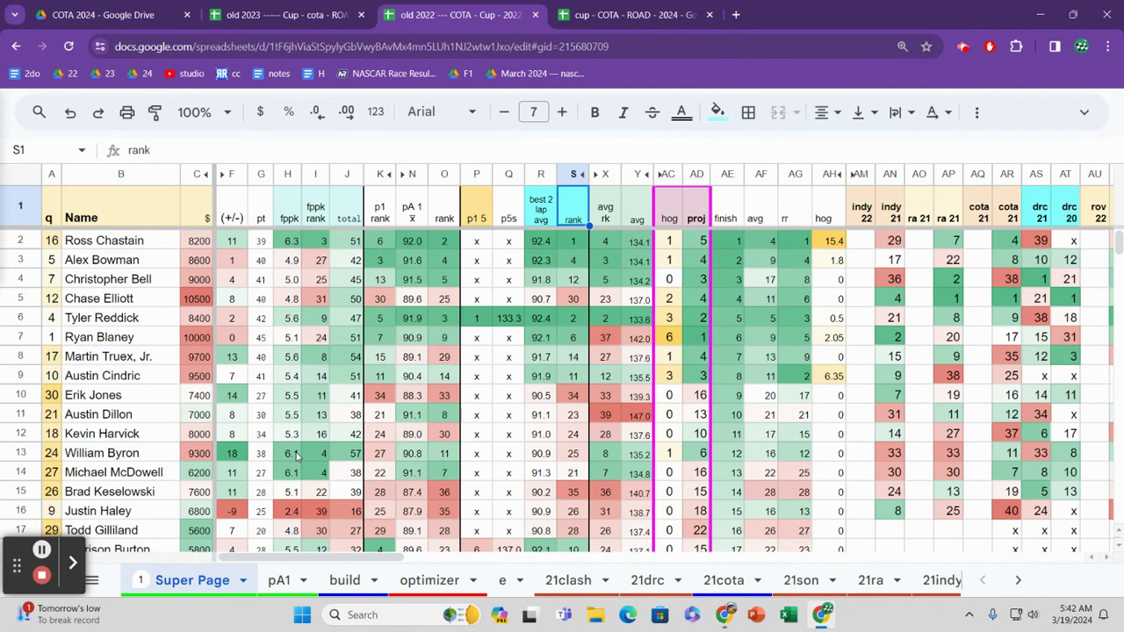
{"action": "key", "text": "Down"}
{"action": "key", "text": "Down"}
{"action": "key", "text": "Down"}
{"action": "key", "text": "Down"}
{"action": "key", "text": "Down"}
{"action": "key", "text": "Down"}
{"action": "key", "text": "Down"}
{"action": "key", "text": "Down"}
{"action": "key", "text": "Down"}
{"action": "key", "text": "Down"}
{"action": "key", "text": "Down"}
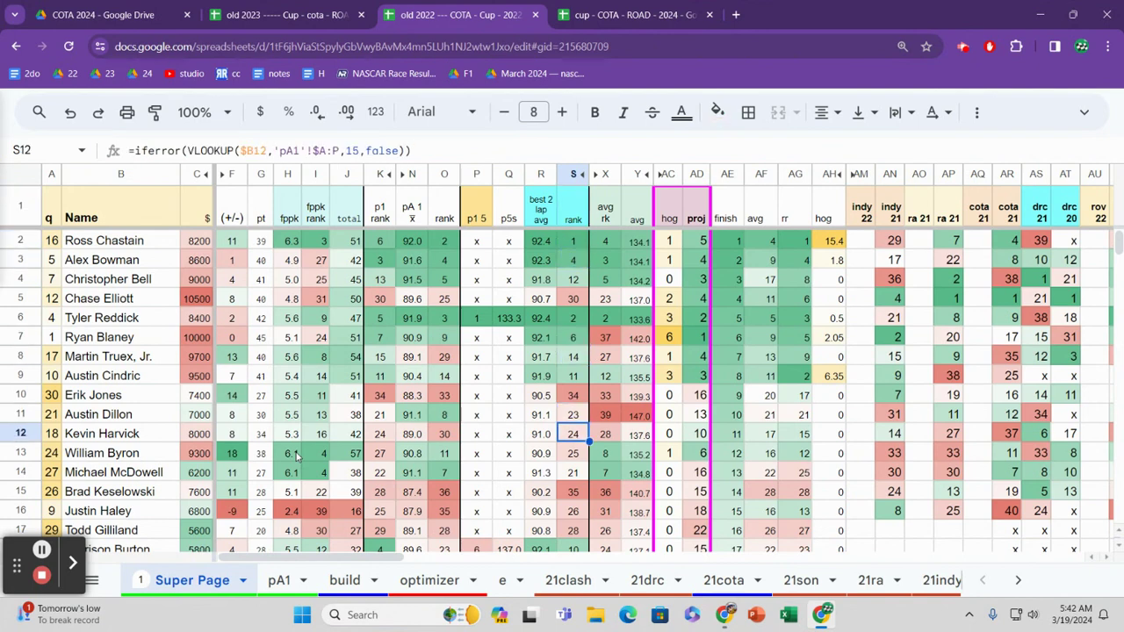
Review the best 2 lap average ranks of the finishers in rows 13 to 18.
{"action": "key", "text": "Down"}
{"action": "key", "text": "Down"}
{"action": "key", "text": "Down"}
{"action": "key", "text": "Down"}
{"action": "key", "text": "Down"}
{"action": "key", "text": "Down"}
{"action": "key", "text": "Down"}
{"action": "key", "text": "Down"}
{"action": "key", "text": "Down"}
{"action": "key", "text": "Down"}
{"action": "key", "text": "Down"}
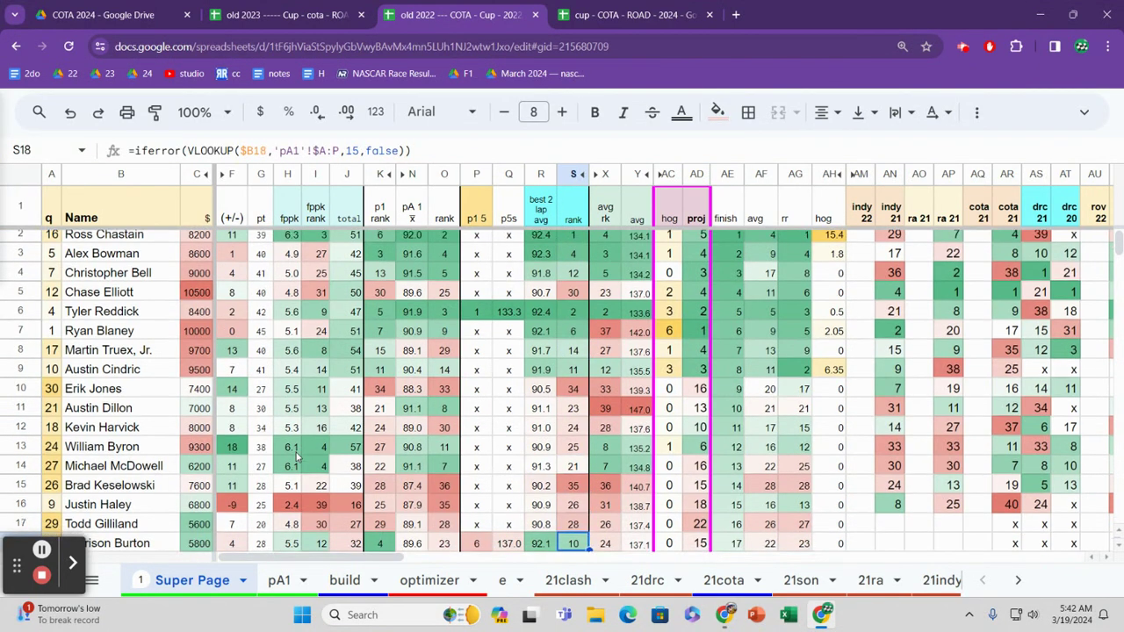
Review the best 2 lap average ranks from row 19 to the end of the field in row 40.
{"action": "key", "text": "Down"}
{"action": "key", "text": "Down"}
{"action": "key", "text": "Down"}
{"action": "key", "text": "Down"}
{"action": "key", "text": "Down"}
{"action": "key", "text": "Down"}
{"action": "key", "text": "Down"}
{"action": "key", "text": "Down"}
{"action": "key", "text": "Down"}
{"action": "key", "text": "Down"}
{"action": "key", "text": "Down"}
{"action": "key", "text": "Down"}
{"action": "key", "text": "Down"}
{"action": "key", "text": "Down"}
{"action": "key", "text": "Down"}
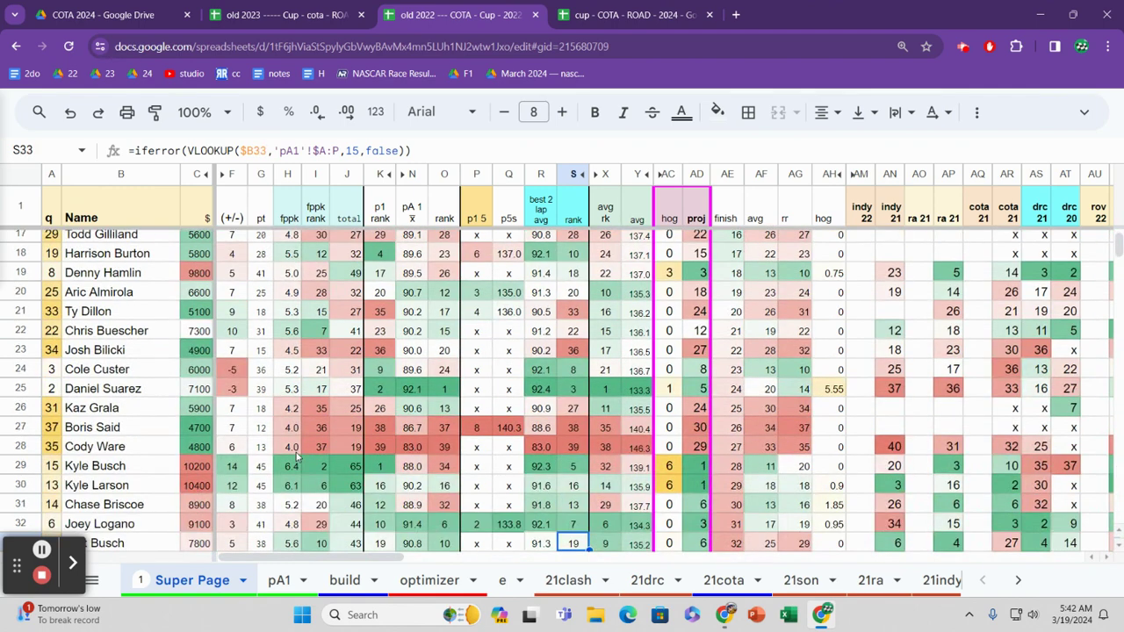
{"action": "key", "text": "Down"}
{"action": "key", "text": "Down"}
{"action": "key", "text": "Down"}
{"action": "key", "text": "Down"}
{"action": "key", "text": "Down"}
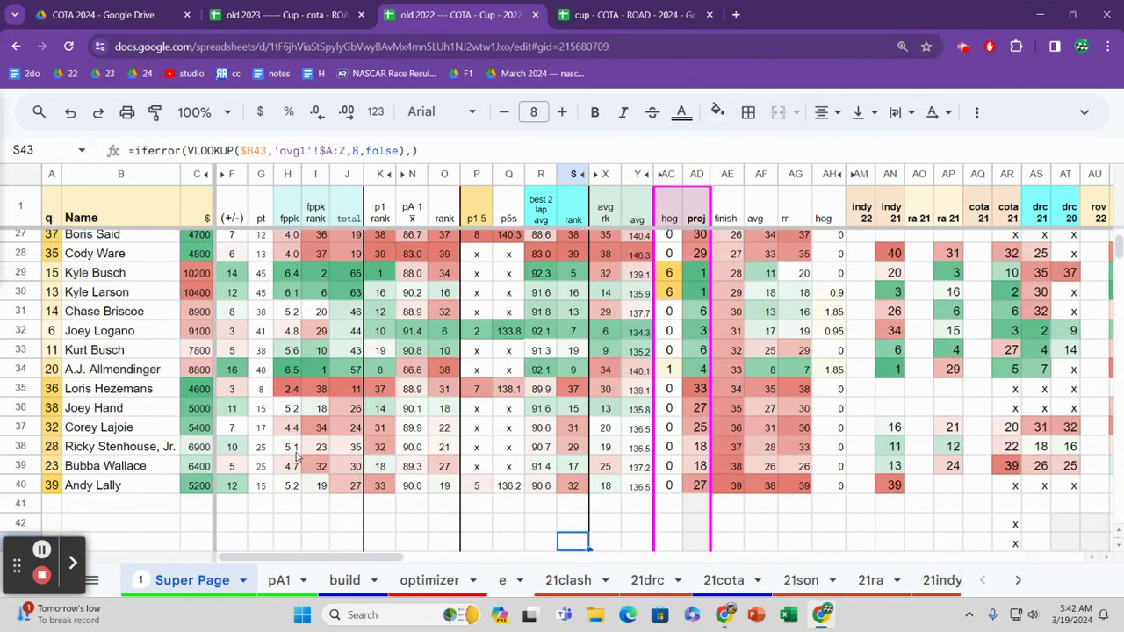
Recheck the best 2 lap average ranks of the back of the field, from row 40 up to row 31.
{"action": "key", "text": "Up"}
{"action": "key", "text": "Up"}
{"action": "key", "text": "Up"}
{"action": "key", "text": "Up"}
{"action": "key", "text": "Up"}
{"action": "key", "text": "Up"}
{"action": "key", "text": "Up"}
{"action": "key", "text": "Up"}
{"action": "key", "text": "Up"}
{"action": "key", "text": "Up"}
{"action": "key", "text": "Up"}
{"action": "key", "text": "Up"}
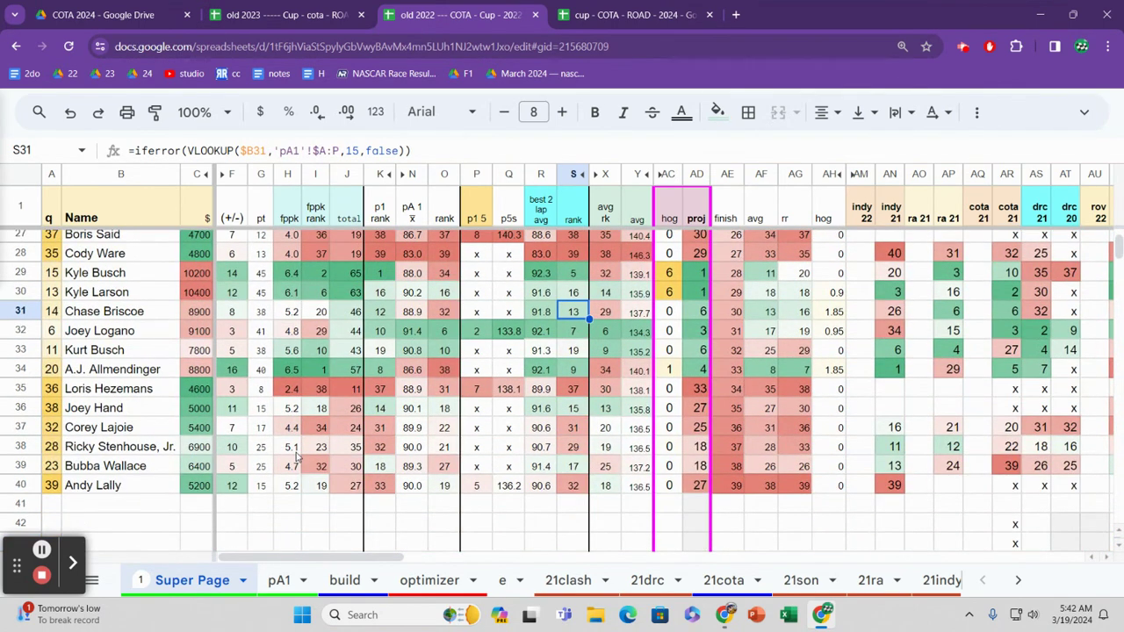
Return to the leading finishers and examine Chase Elliott's practice average and p1 rank in row 5.
{"action": "key", "text": "ctrl+Up"}
{"action": "key", "text": "Down"}
{"action": "key", "text": "Down"}
{"action": "key", "text": "Down"}
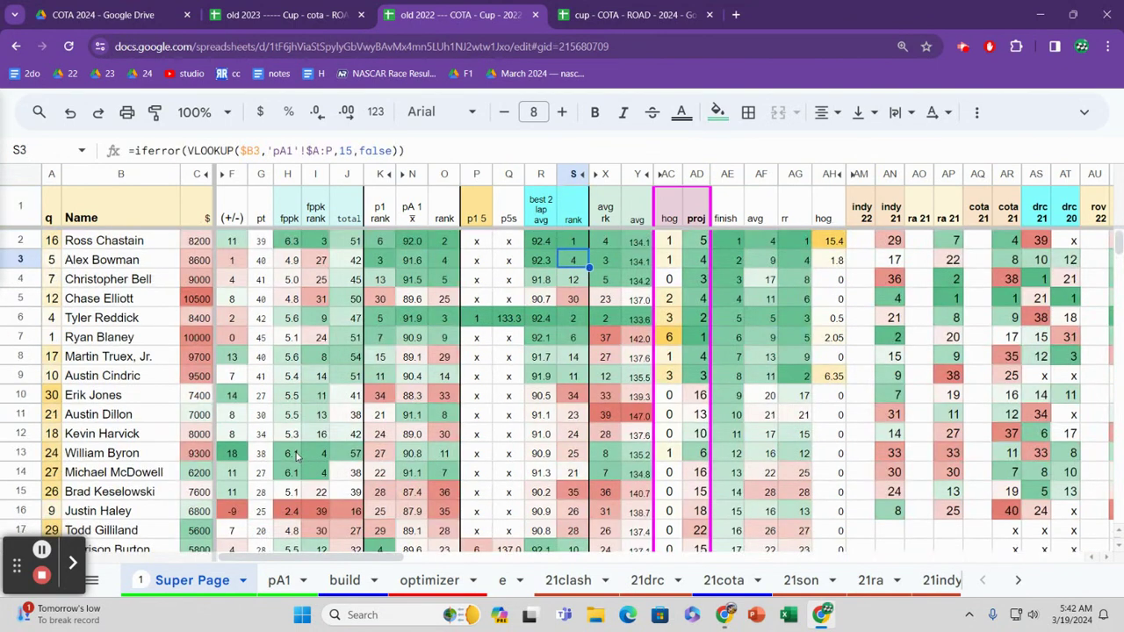
{"action": "key", "text": "Down"}
{"action": "key", "text": "Left"}
{"action": "key", "text": "Left"}
{"action": "key", "text": "Left"}
{"action": "key", "text": "Left"}
{"action": "key", "text": "Left"}
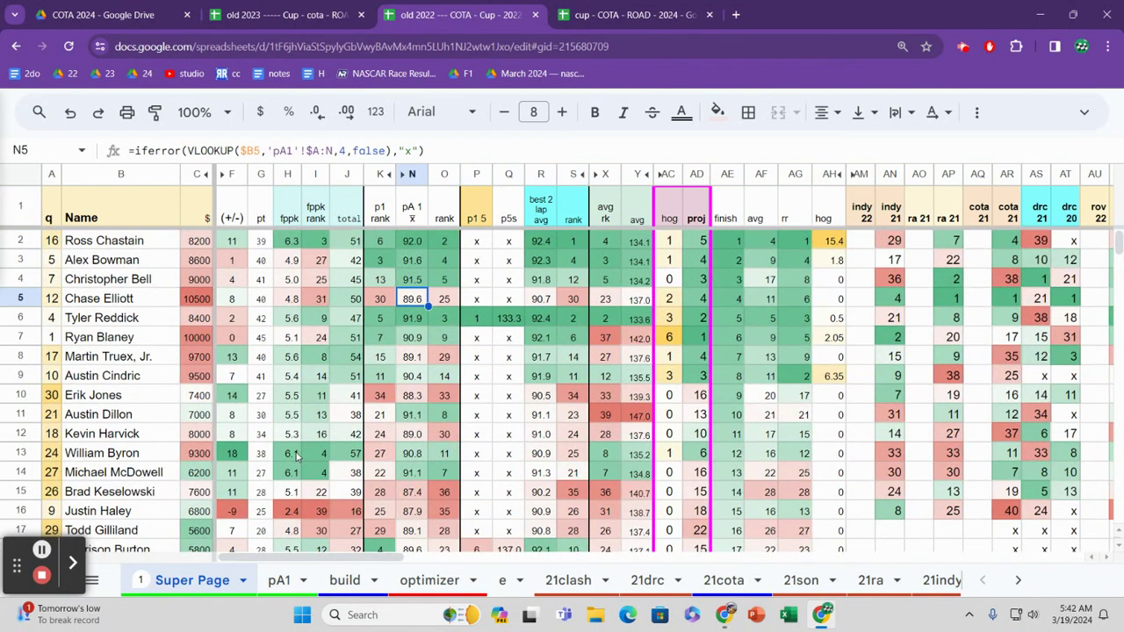
{"action": "key", "text": "Left"}
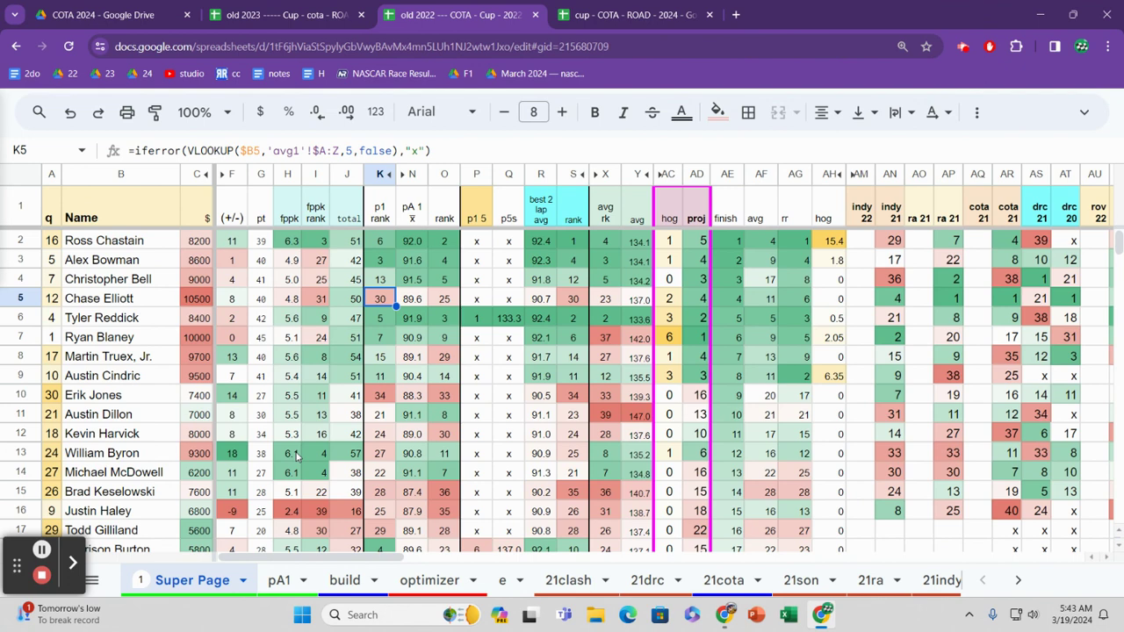
Open the pA1 practice sheet and examine the lap 1 values of the drivers in rows 2 to 4.
{"action": "left_click", "coordinate": [279, 581]}
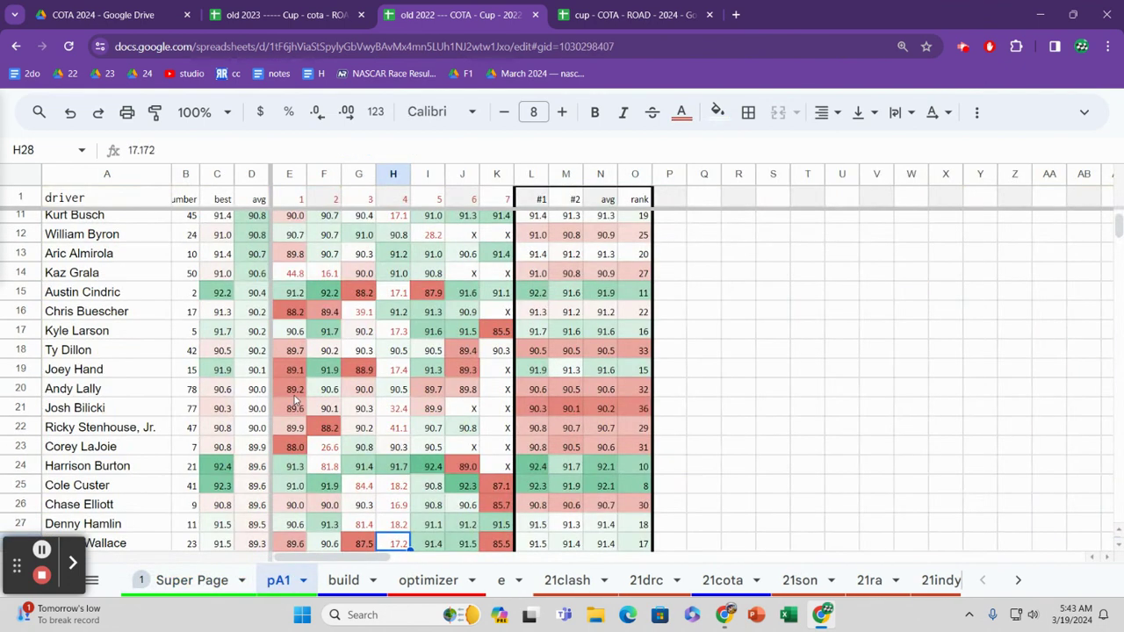
{"action": "left_click", "coordinate": [295, 395]}
{"action": "key", "text": "ctrl+Up"}
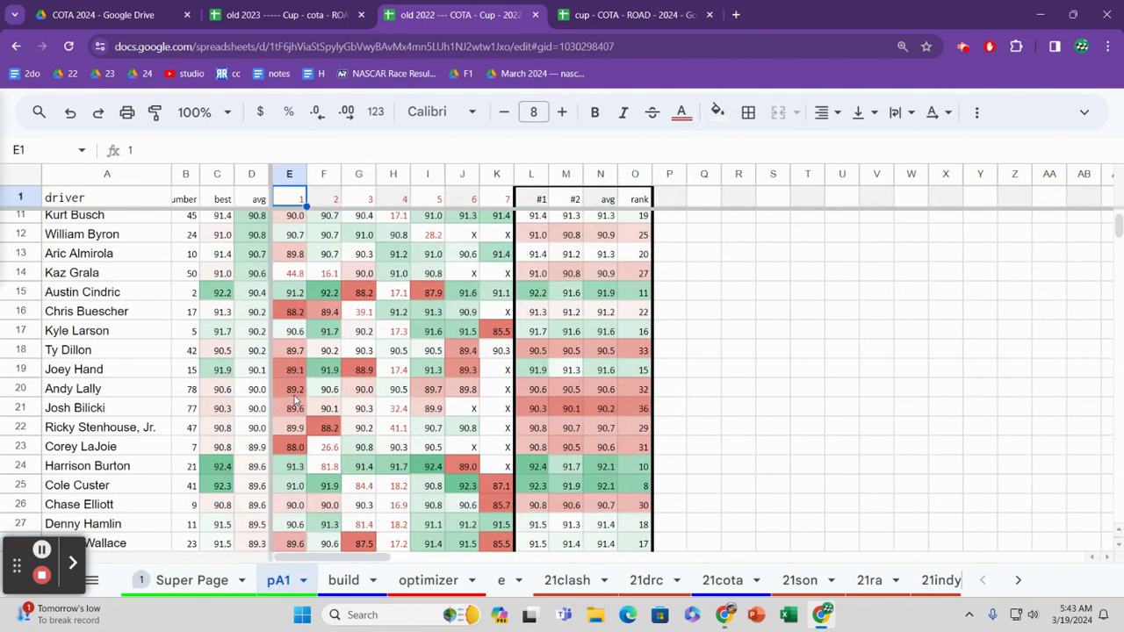
{"action": "key", "text": "Down"}
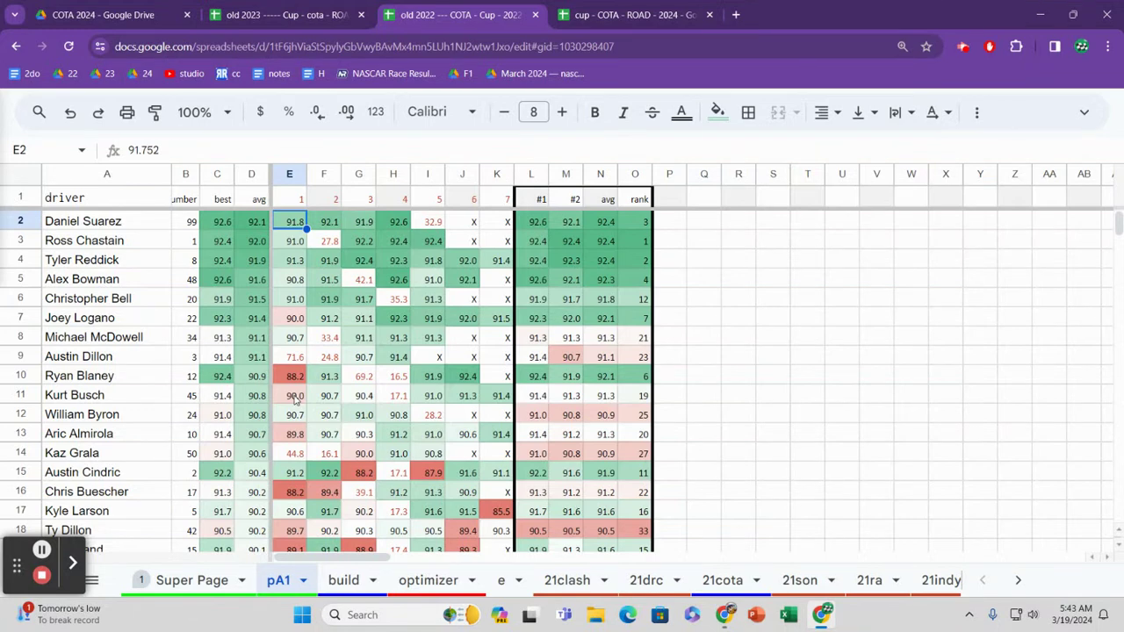
{"action": "key", "text": "Down"}
{"action": "key", "text": "Down"}
{"action": "key", "text": "Down"}
{"action": "key", "text": "Down"}
{"action": "key", "text": "Down"}
{"action": "key", "text": "Down"}
{"action": "key", "text": "Down"}
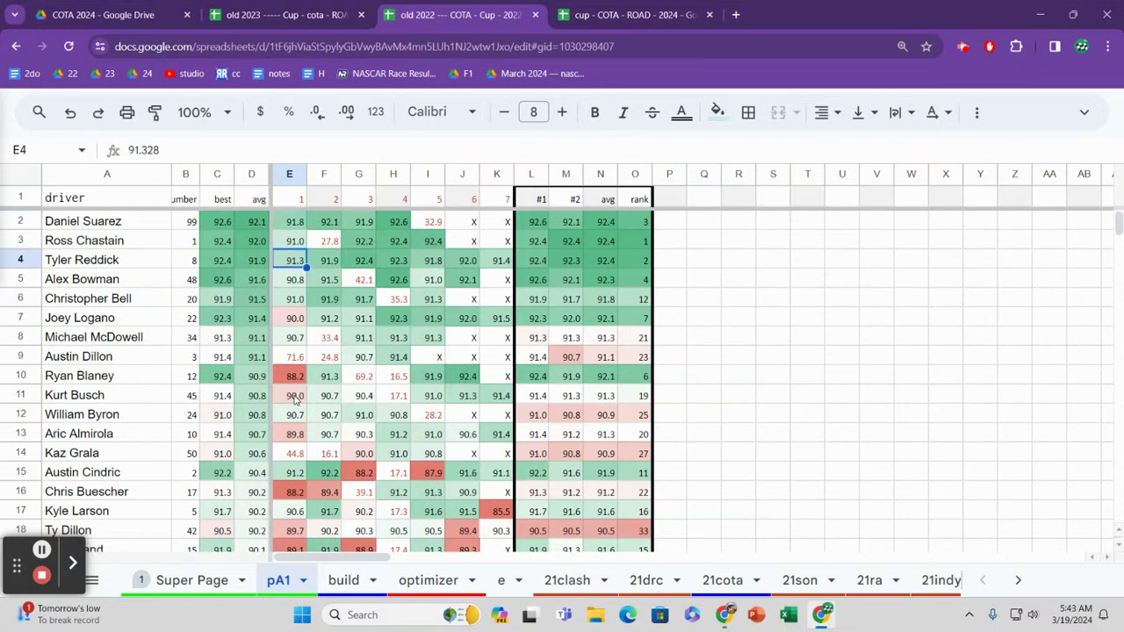
Review the lap 1 practice values from row 5 down to row 28.
{"action": "key", "text": "Down"}
{"action": "key", "text": "Down"}
{"action": "key", "text": "Down"}
{"action": "key", "text": "Down"}
{"action": "key", "text": "Down"}
{"action": "key", "text": "Down"}
{"action": "key", "text": "Down"}
{"action": "key", "text": "Down"}
{"action": "key", "text": "Down"}
{"action": "key", "text": "Down"}
{"action": "key", "text": "Down"}
{"action": "key", "text": "Down"}
{"action": "key", "text": "Down"}
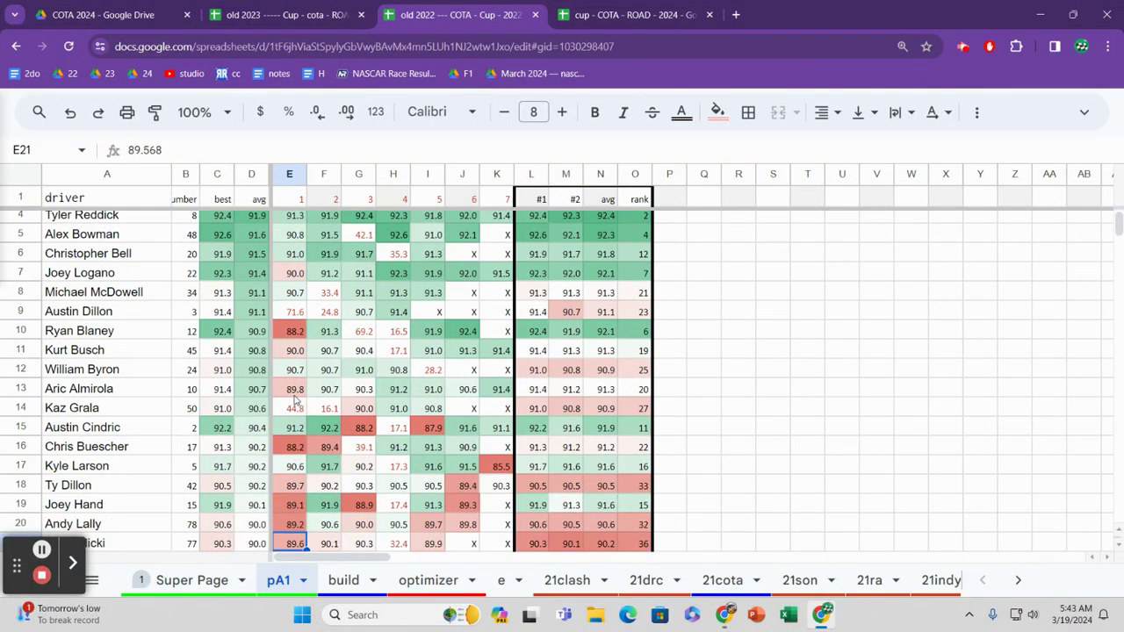
{"action": "key", "text": "Down"}
{"action": "key", "text": "Down"}
{"action": "key", "text": "Down"}
{"action": "key", "text": "Down"}
{"action": "key", "text": "Down"}
{"action": "key", "text": "Down"}
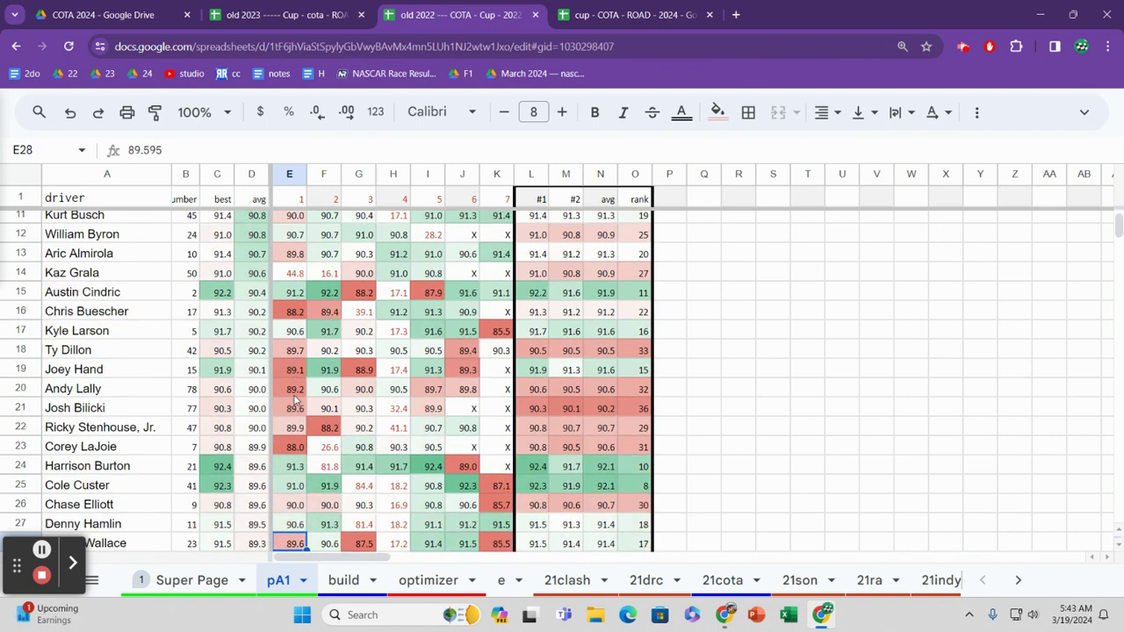
Examine Chase Elliott's individual practice laps in row 26, from lap 1 through lap 6.
{"action": "key", "text": "Up"}
{"action": "key", "text": "Up"}
{"action": "key", "text": "Right"}
{"action": "key", "text": "Right"}
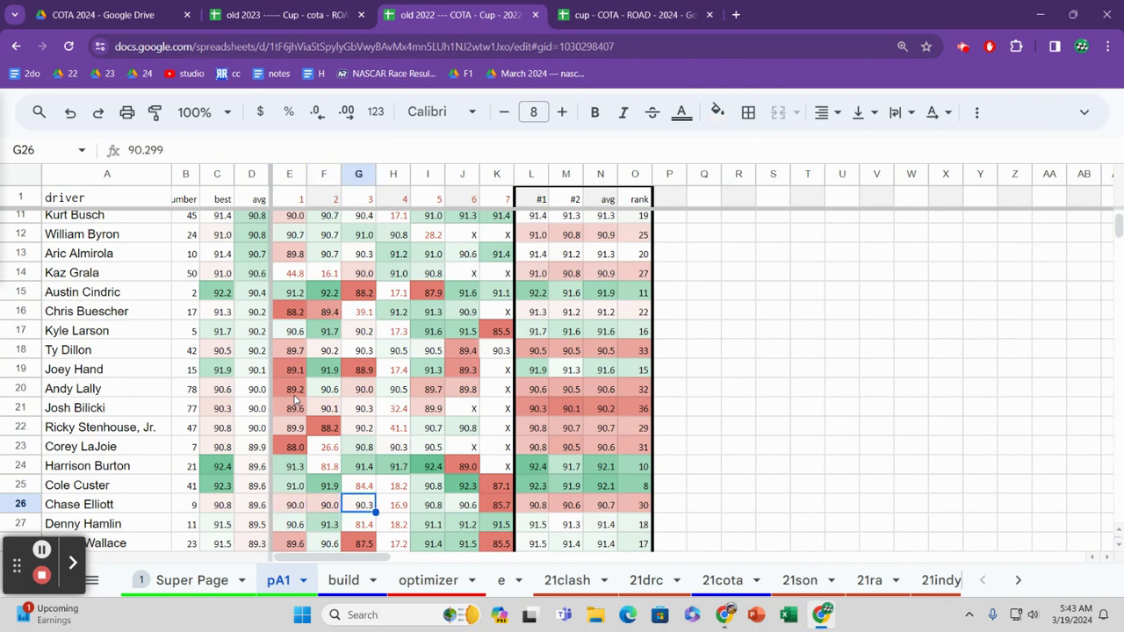
{"action": "key", "text": "Right"}
{"action": "key", "text": "Right"}
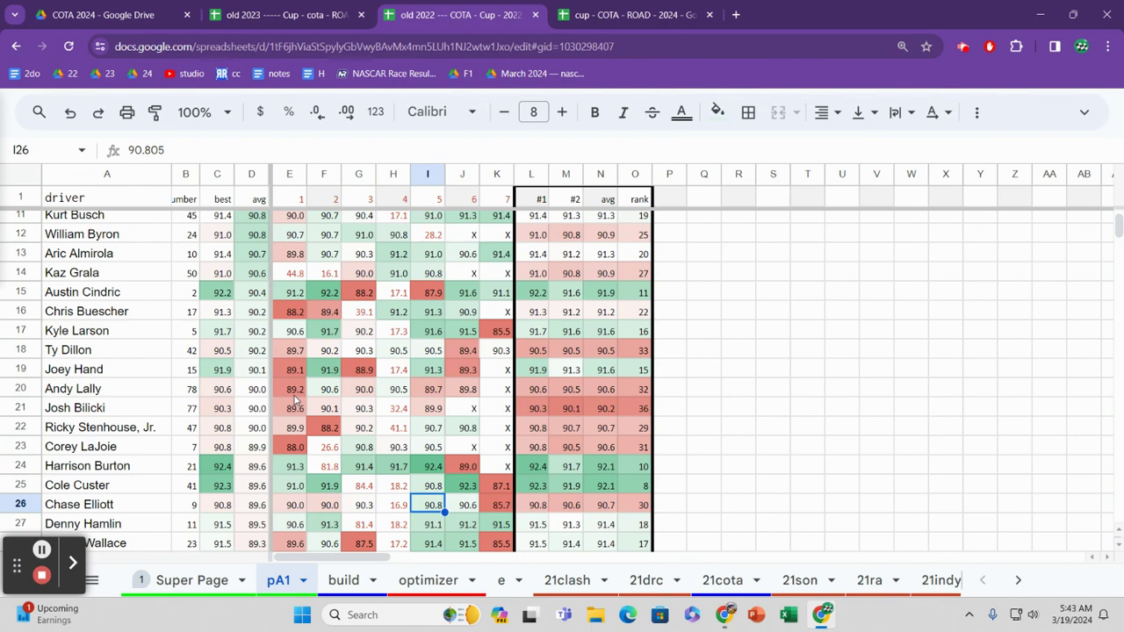
{"action": "key", "text": "Right"}
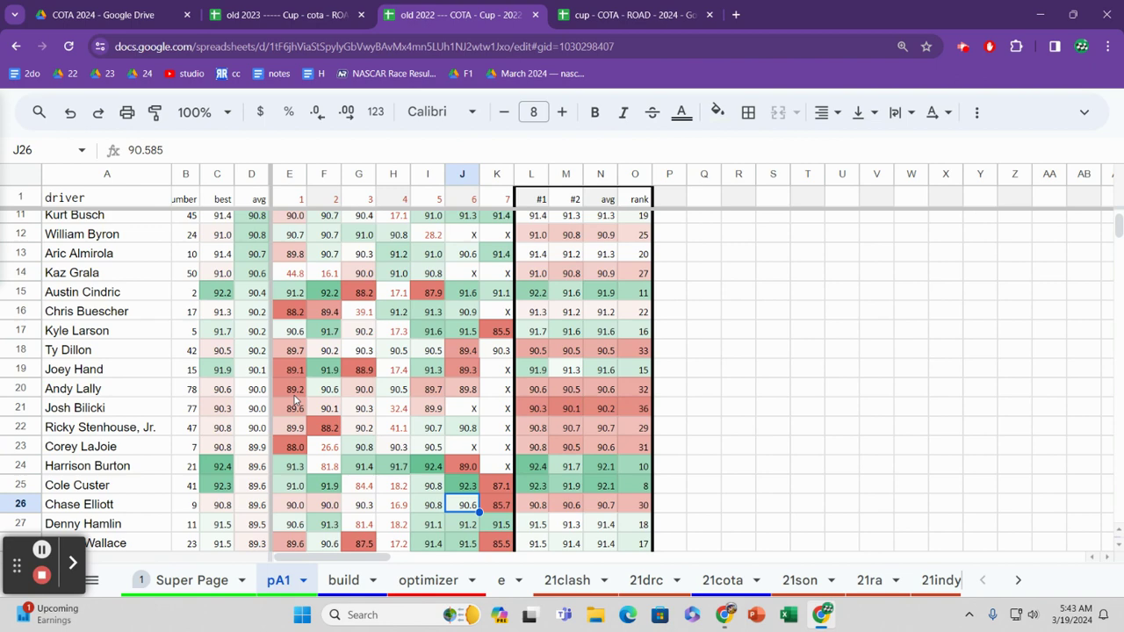
Compare Chase Elliott's lap 6 value with those of the drivers above him, up to row 16.
{"action": "key", "text": "Up"}
{"action": "key", "text": "Up"}
{"action": "key", "text": "Up"}
{"action": "key", "text": "Up"}
{"action": "key", "text": "Up"}
{"action": "key", "text": "Up"}
{"action": "key", "text": "Up"}
{"action": "key", "text": "Up"}
{"action": "key", "text": "Up"}
{"action": "key", "text": "Up"}
{"action": "key", "text": "Up"}
{"action": "key", "text": "Up"}
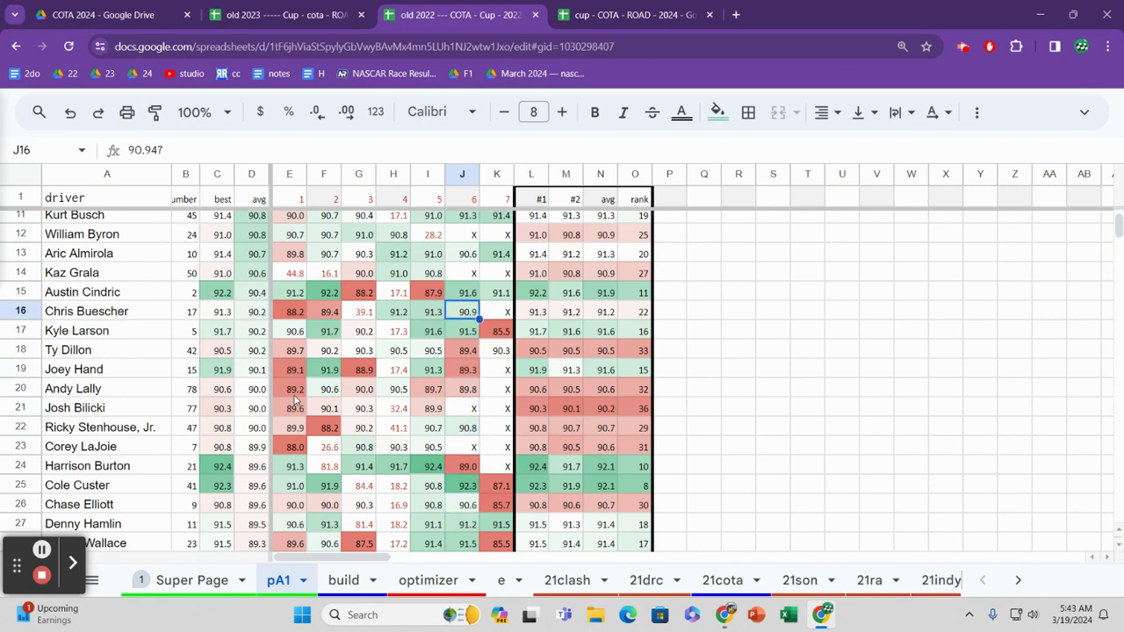
Review the lap 6 practice values from Chris Buescher's row 16 up to the column header.
{"action": "key", "text": "Up"}
{"action": "key", "text": "Up"}
{"action": "key", "text": "Up"}
{"action": "key", "text": "Up"}
{"action": "key", "text": "Up"}
{"action": "key", "text": "Up"}
{"action": "key", "text": "Up"}
{"action": "key", "text": "Up"}
{"action": "key", "text": "Up"}
{"action": "key", "text": "Up"}
{"action": "key", "text": "Up"}
{"action": "key", "text": "Up"}
{"action": "key", "text": "Up"}
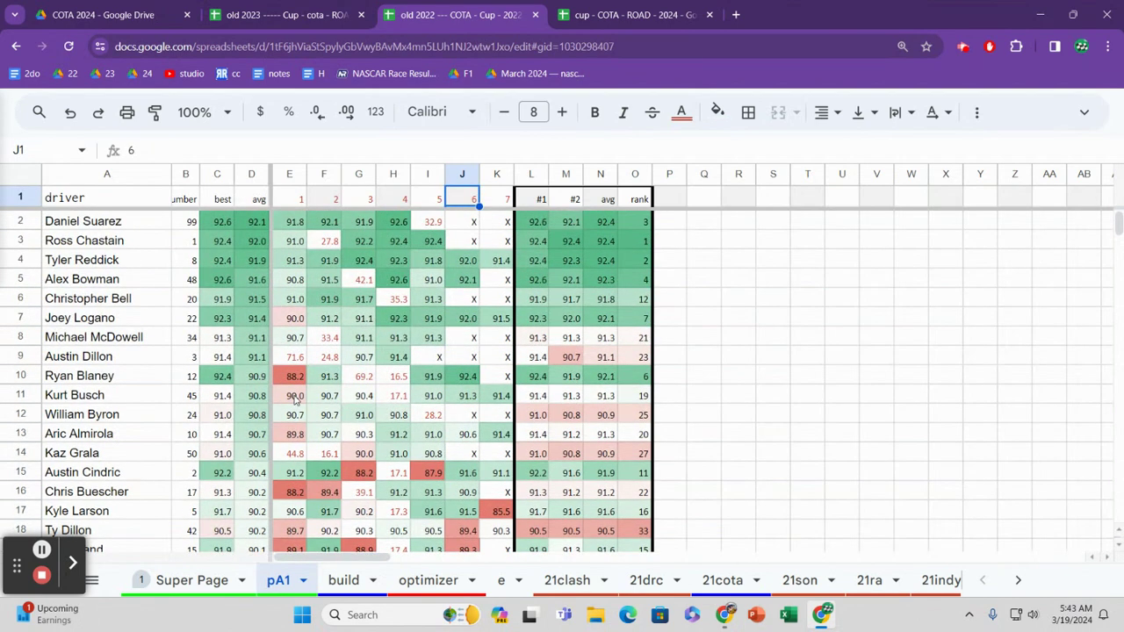
Scan the lap 6 practice values down the driver list from row 2 to Loris Hezemans in row 32.
{"action": "key", "text": "Down"}
{"action": "key", "text": "Down"}
{"action": "key", "text": "Down"}
{"action": "key", "text": "Down"}
{"action": "key", "text": "Down"}
{"action": "key", "text": "Down"}
{"action": "key", "text": "Down"}
{"action": "key", "text": "Down"}
{"action": "key", "text": "Down"}
{"action": "key", "text": "Down"}
{"action": "key", "text": "Down"}
{"action": "key", "text": "Down"}
{"action": "key", "text": "Down"}
{"action": "key", "text": "Down"}
{"action": "key", "text": "Down"}
{"action": "key", "text": "Down"}
{"action": "key", "text": "Down"}
{"action": "key", "text": "Down"}
{"action": "key", "text": "Down"}
{"action": "key", "text": "Down"}
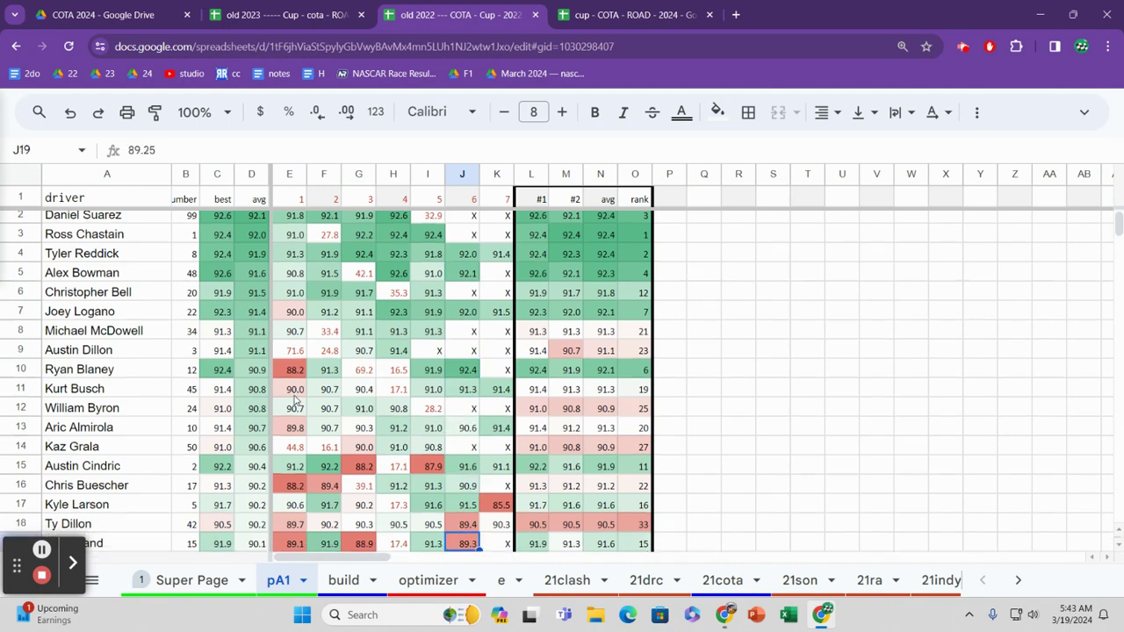
{"action": "key", "text": "Down"}
{"action": "key", "text": "Down"}
{"action": "key", "text": "Up"}
{"action": "key", "text": "Up"}
{"action": "key", "text": "Up"}
{"action": "key", "text": "Up"}
{"action": "key", "text": "Up"}
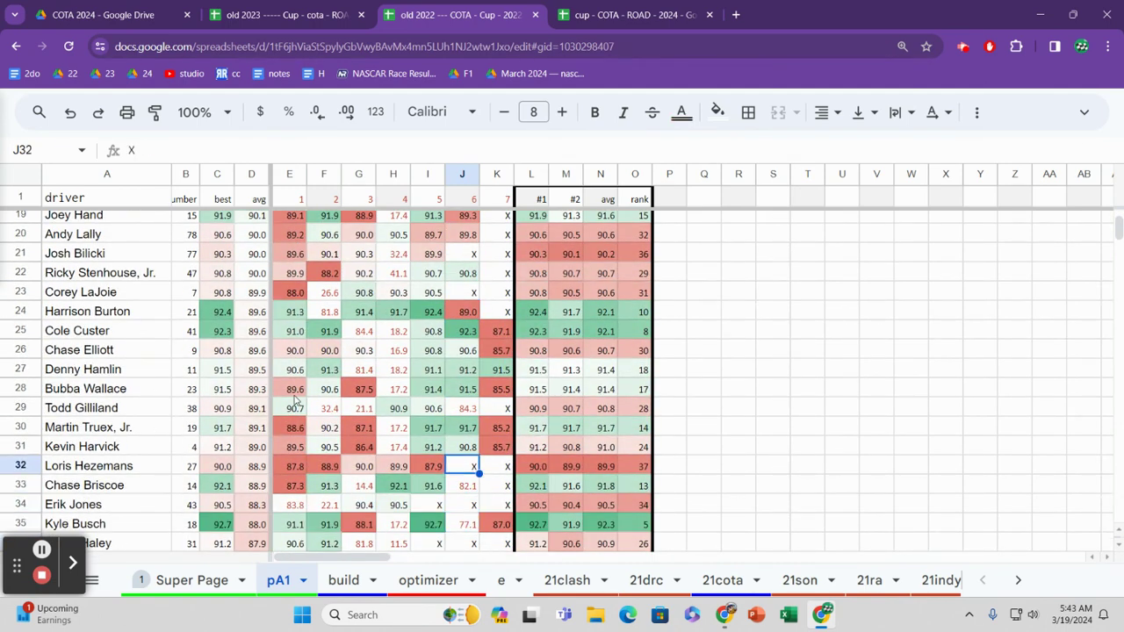
Examine Martin Truex, Jr.'s individual practice laps in row 30, through laps 3 and 6.
{"action": "key", "text": "Left"}
{"action": "key", "text": "Left"}
{"action": "key", "text": "Left"}
{"action": "key", "text": "Left"}
{"action": "key", "text": "Left"}
{"action": "key", "text": "Up"}
{"action": "key", "text": "Right"}
{"action": "key", "text": "Right"}
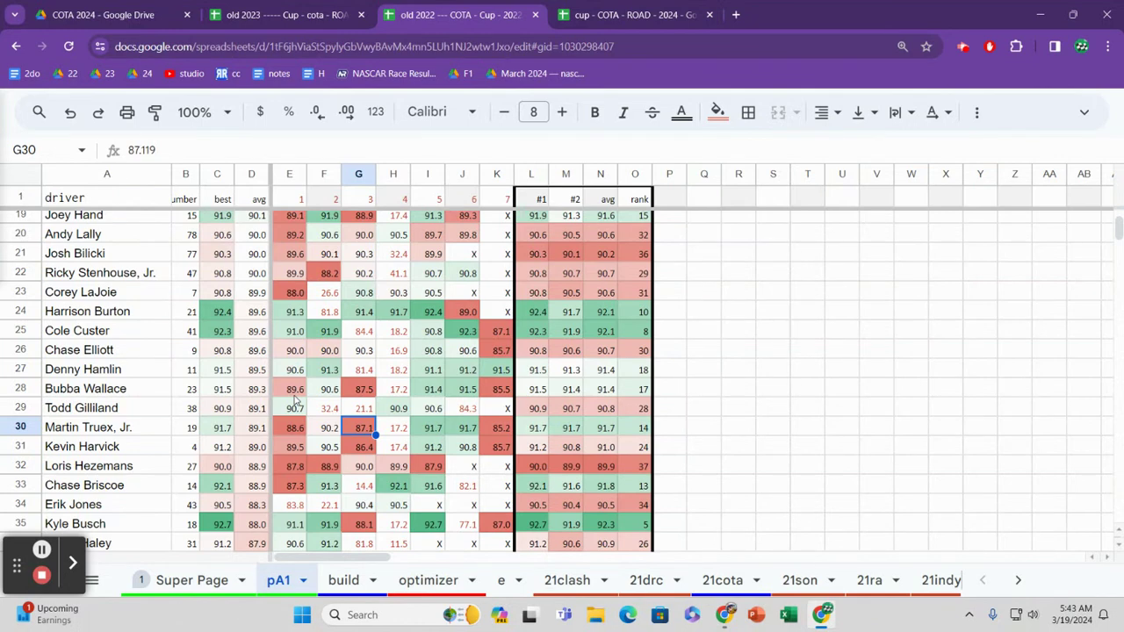
{"action": "key", "text": "Right"}
{"action": "key", "text": "Right"}
{"action": "key", "text": "Right"}
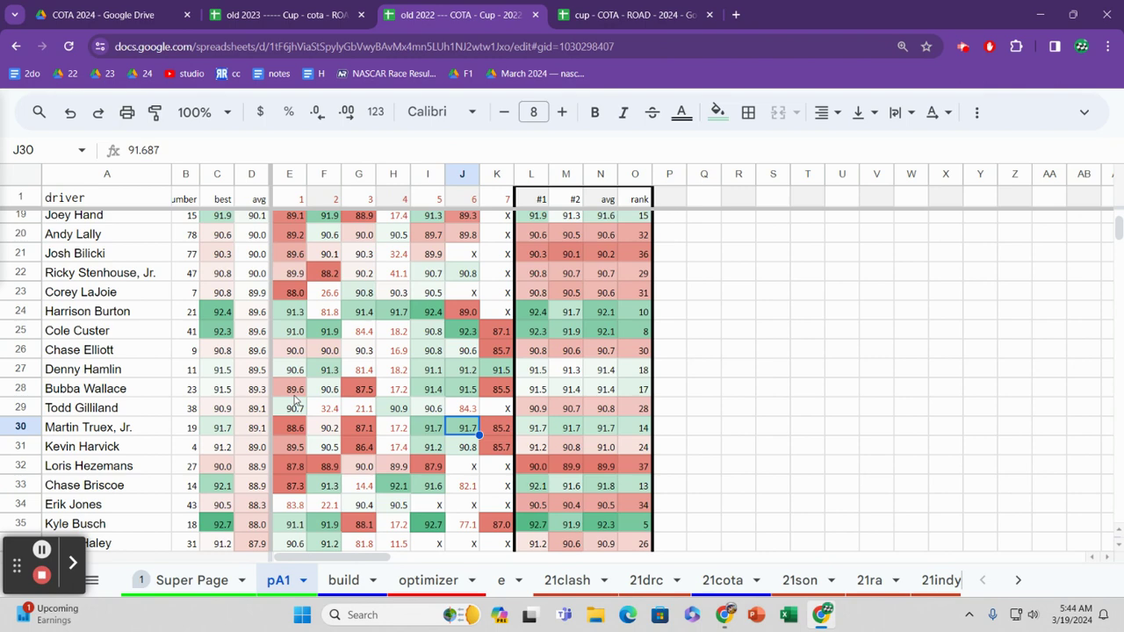
Compare Erik Jones's lap 3 and lap 4 practice values in row 34.
{"action": "key", "text": "Down"}
{"action": "key", "text": "Down"}
{"action": "key", "text": "Down"}
{"action": "key", "text": "Down"}
{"action": "key", "text": "Left"}
{"action": "key", "text": "Left"}
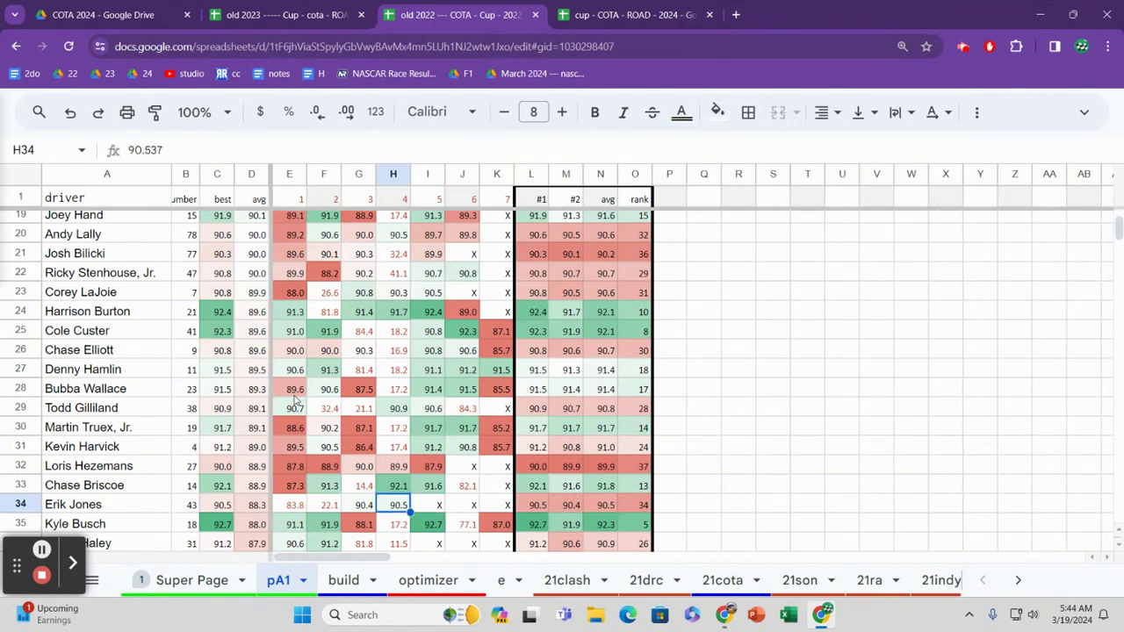
{"action": "key", "text": "Left"}
{"action": "key", "text": "Right"}
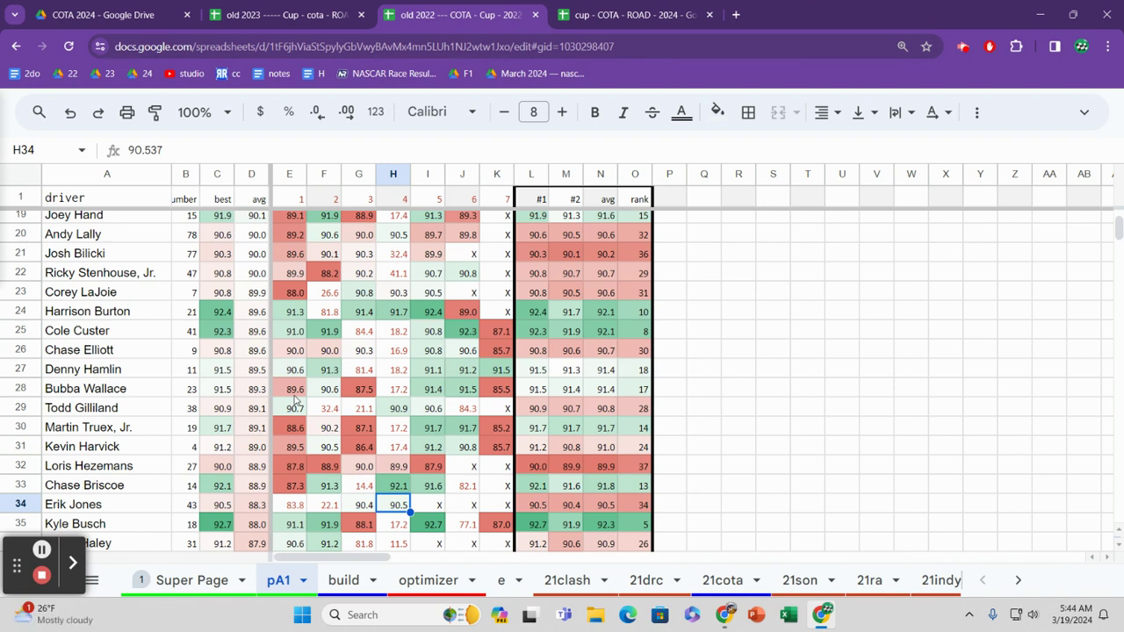
{"action": "key", "text": "Left"}
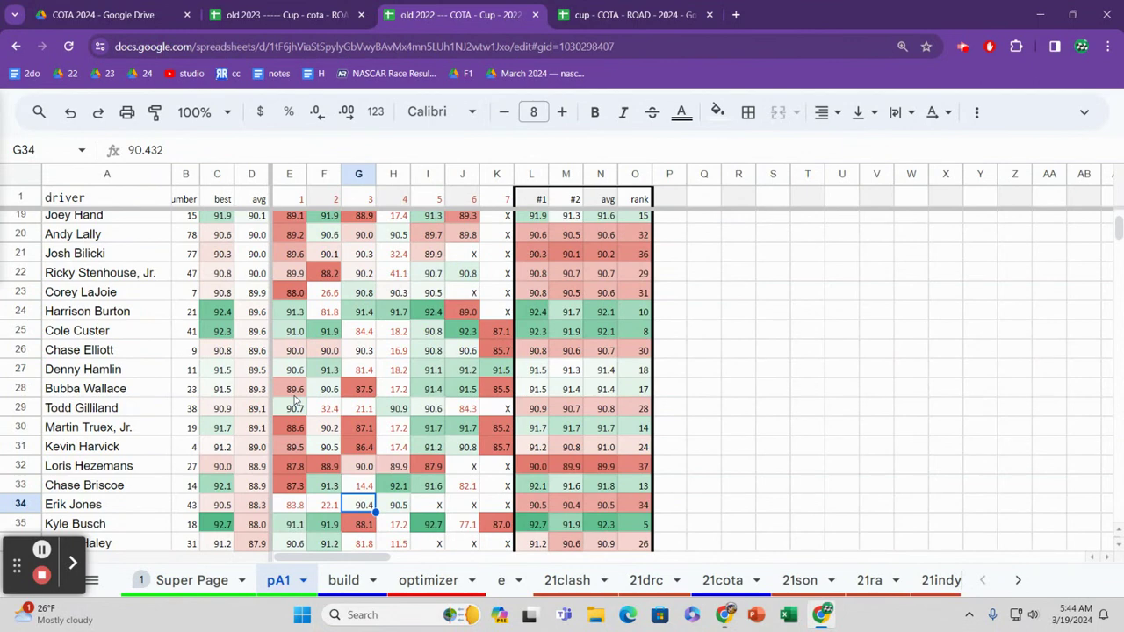
Return to the Super Page sheet and examine Erik Jones's p1 rank, pA 1 average and average rank in row 10.
{"action": "left_click", "coordinate": [204, 587]}
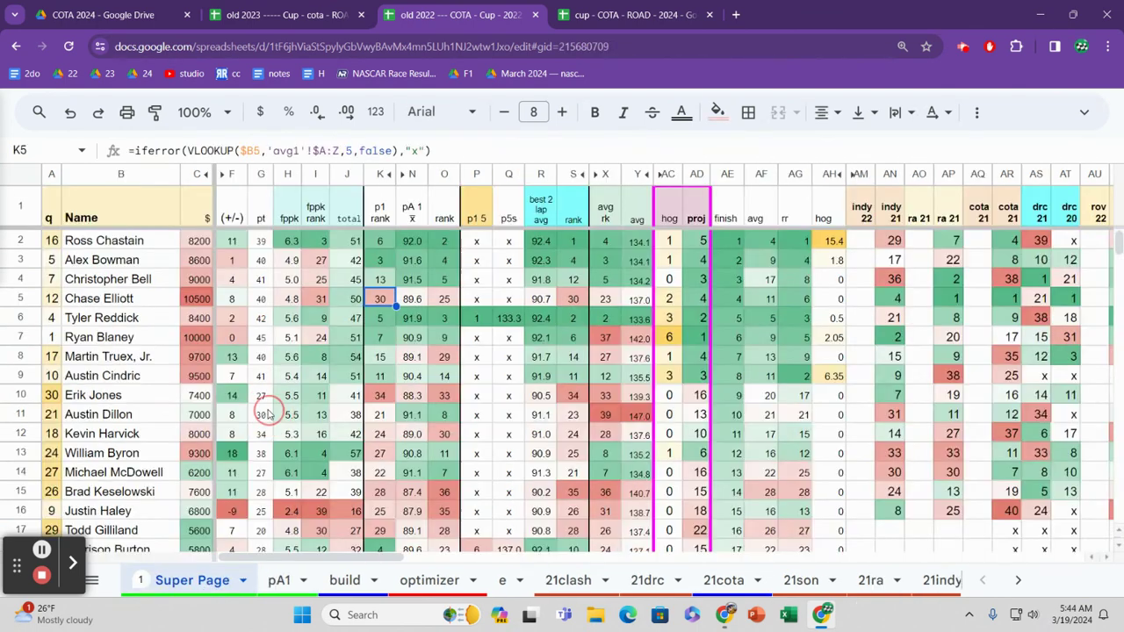
{"action": "left_click", "coordinate": [268, 412]}
{"action": "key", "text": "Up"}
{"action": "key", "text": "Up"}
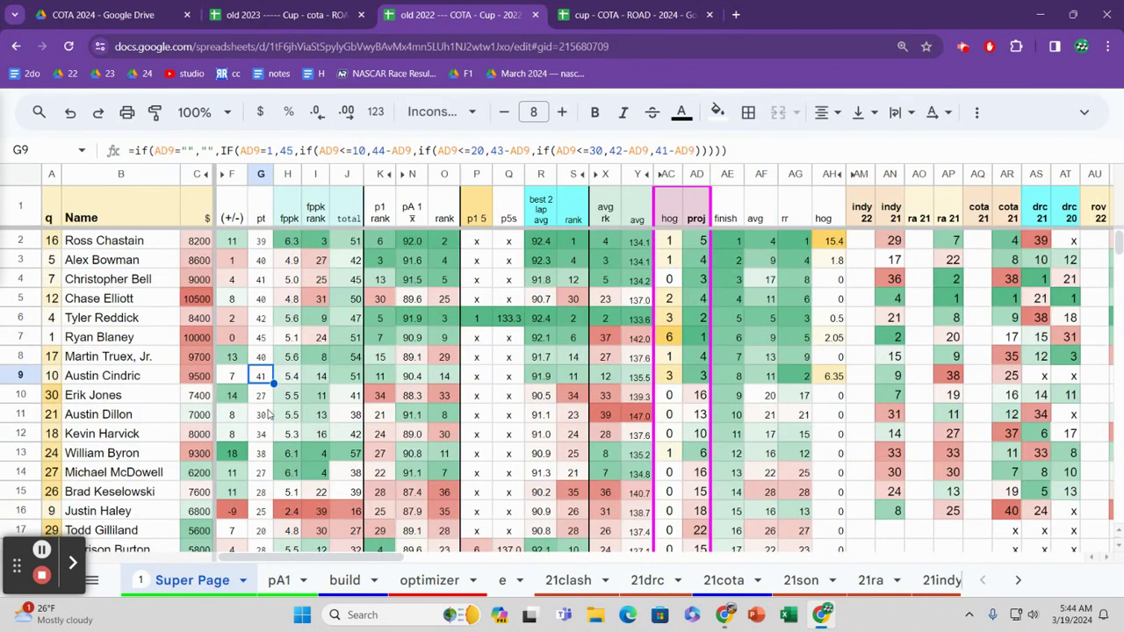
{"action": "key", "text": "Down"}
{"action": "key", "text": "Right"}
{"action": "key", "text": "Right"}
{"action": "key", "text": "Right"}
{"action": "key", "text": "Right"}
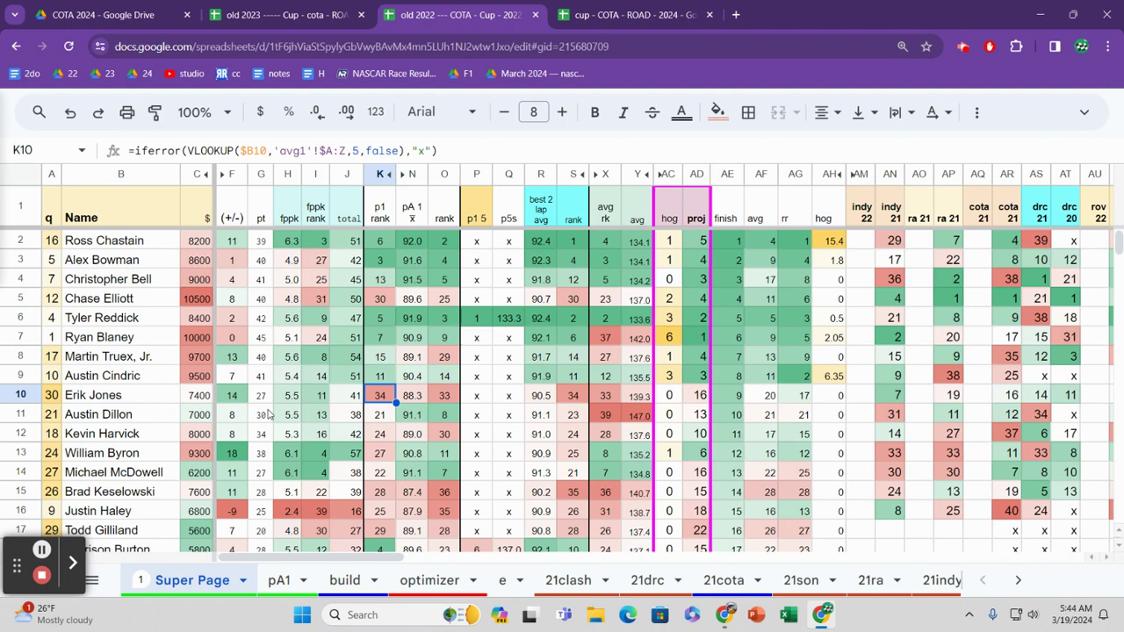
{"action": "key", "text": "Right"}
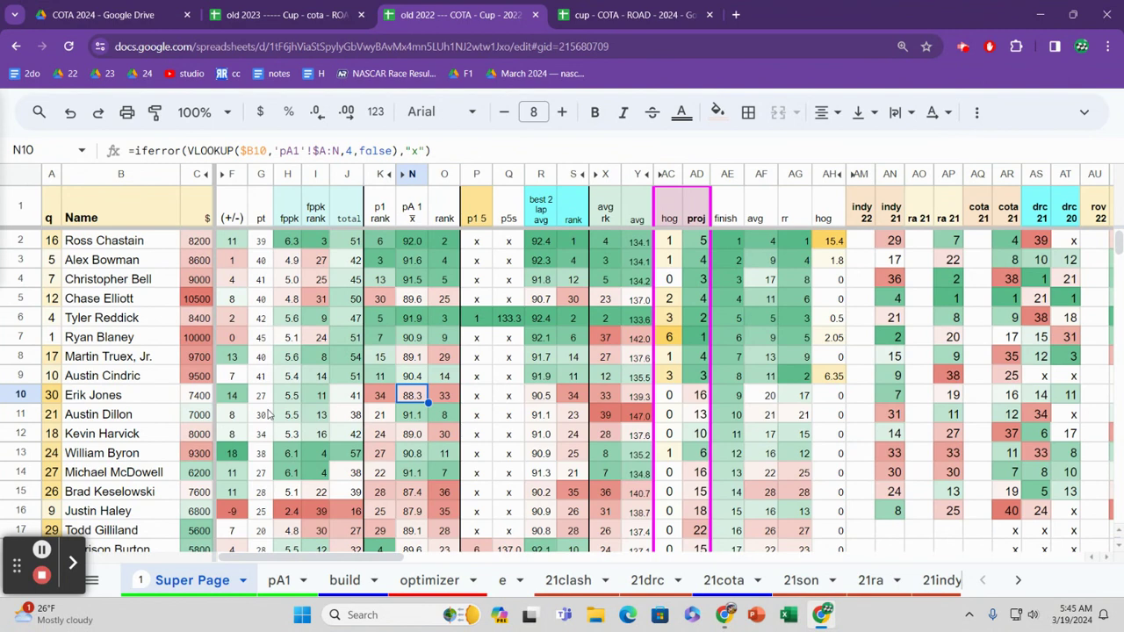
{"action": "key", "text": "Right"}
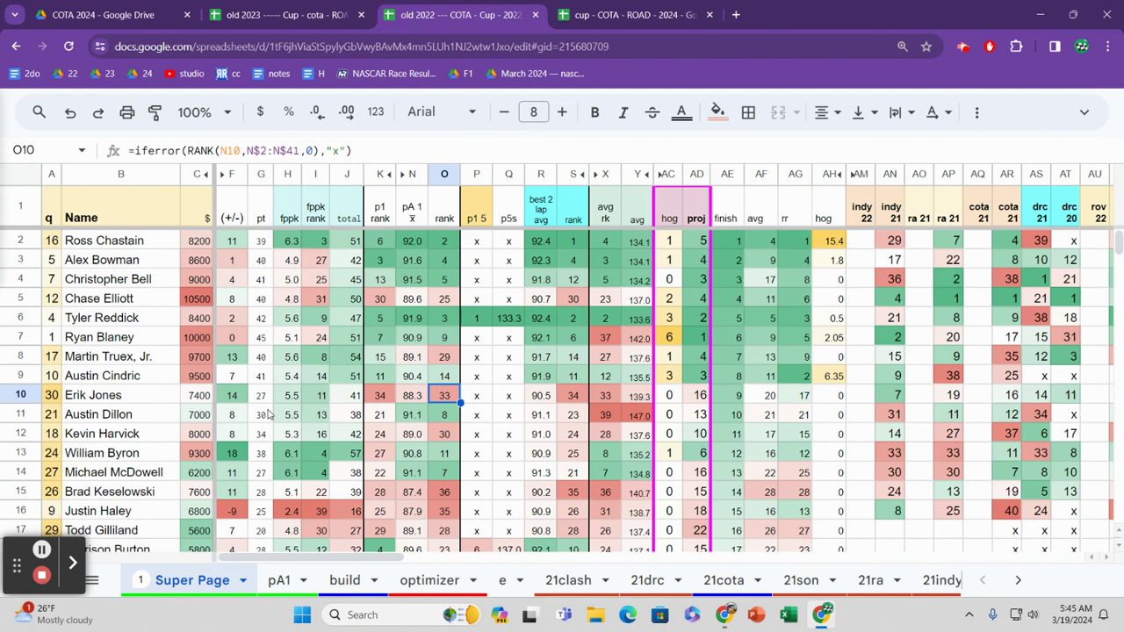
Compare the practice average ranks of the top finishers, from row 10 up to row 2 and back to Ryan Blaney in row 7.
{"action": "key", "text": "Up"}
{"action": "key", "text": "Up"}
{"action": "key", "text": "Up"}
{"action": "key", "text": "Up"}
{"action": "key", "text": "Up"}
{"action": "key", "text": "Up"}
{"action": "key", "text": "Up"}
{"action": "key", "text": "Up"}
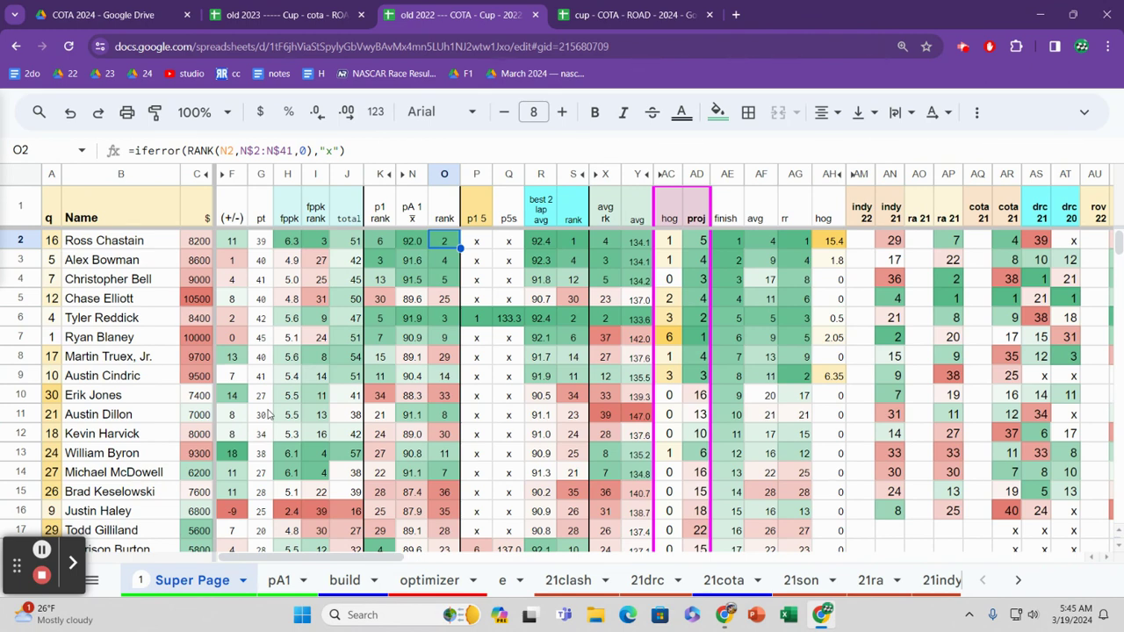
{"action": "key", "text": "Down"}
{"action": "key", "text": "Down"}
{"action": "key", "text": "Down"}
{"action": "key", "text": "Down"}
{"action": "key", "text": "Down"}
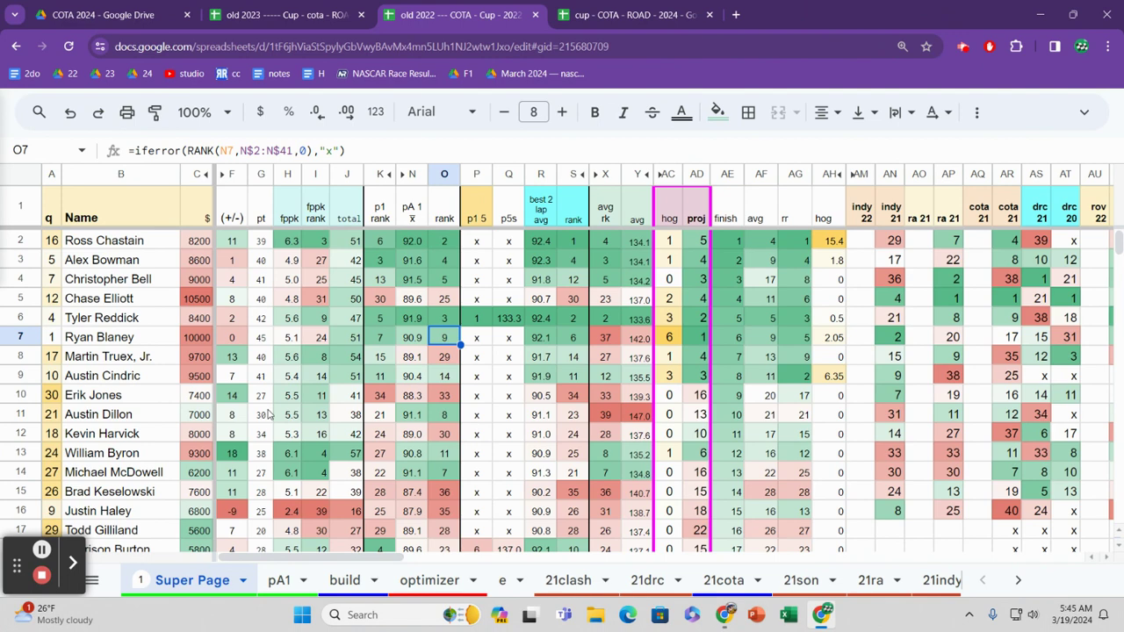
Review the practice average ranks from Martin Truex, Jr. in row 8 down to Cole Custer in row 24.
{"action": "key", "text": "Down"}
{"action": "key", "text": "Down"}
{"action": "key", "text": "Down"}
{"action": "key", "text": "Down"}
{"action": "key", "text": "Down"}
{"action": "key", "text": "Down"}
{"action": "key", "text": "Down"}
{"action": "key", "text": "Down"}
{"action": "key", "text": "Down"}
{"action": "key", "text": "Down"}
{"action": "key", "text": "Down"}
{"action": "key", "text": "Down"}
{"action": "key", "text": "Down"}
{"action": "key", "text": "Down"}
{"action": "key", "text": "Down"}
{"action": "key", "text": "Down"}
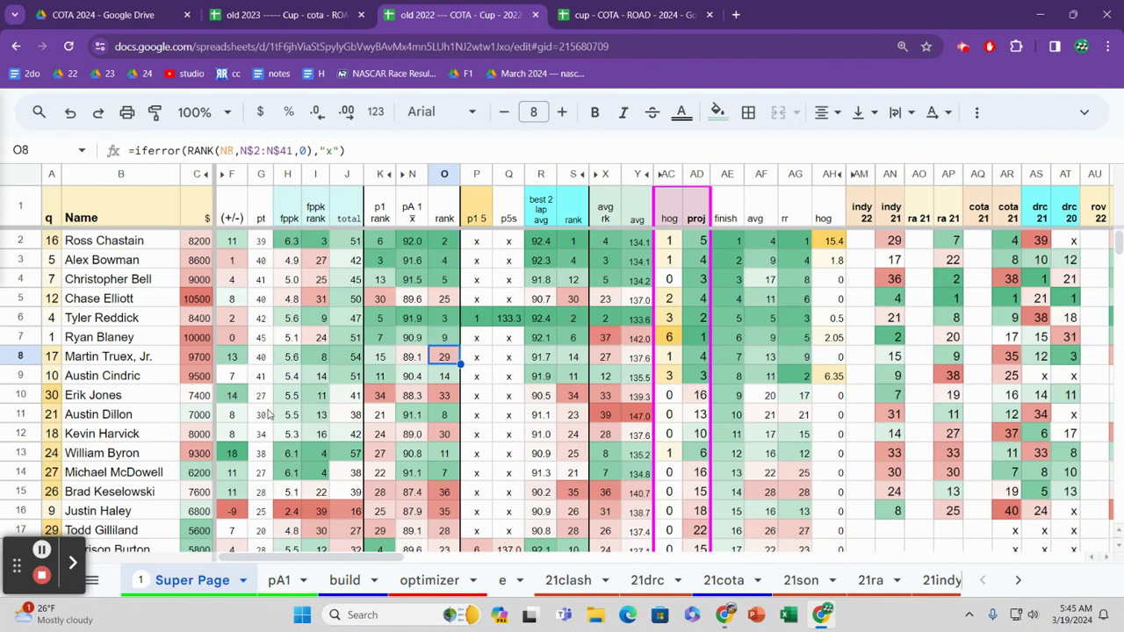
{"action": "key", "text": "Down"}
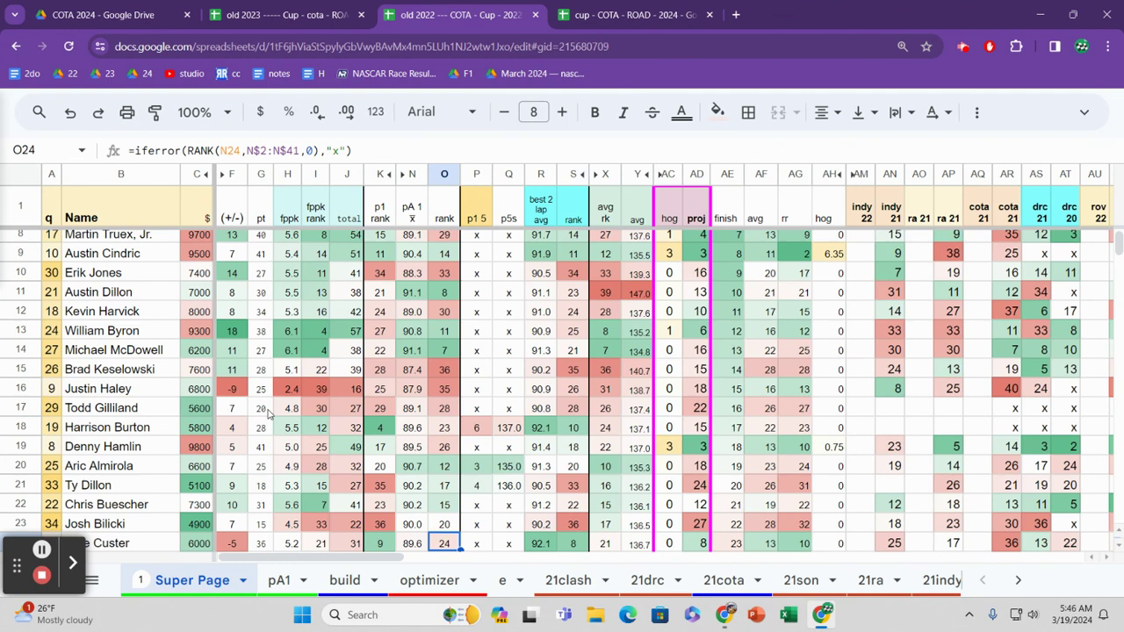
{"action": "key", "text": "Down"}
{"action": "key", "text": "Up"}
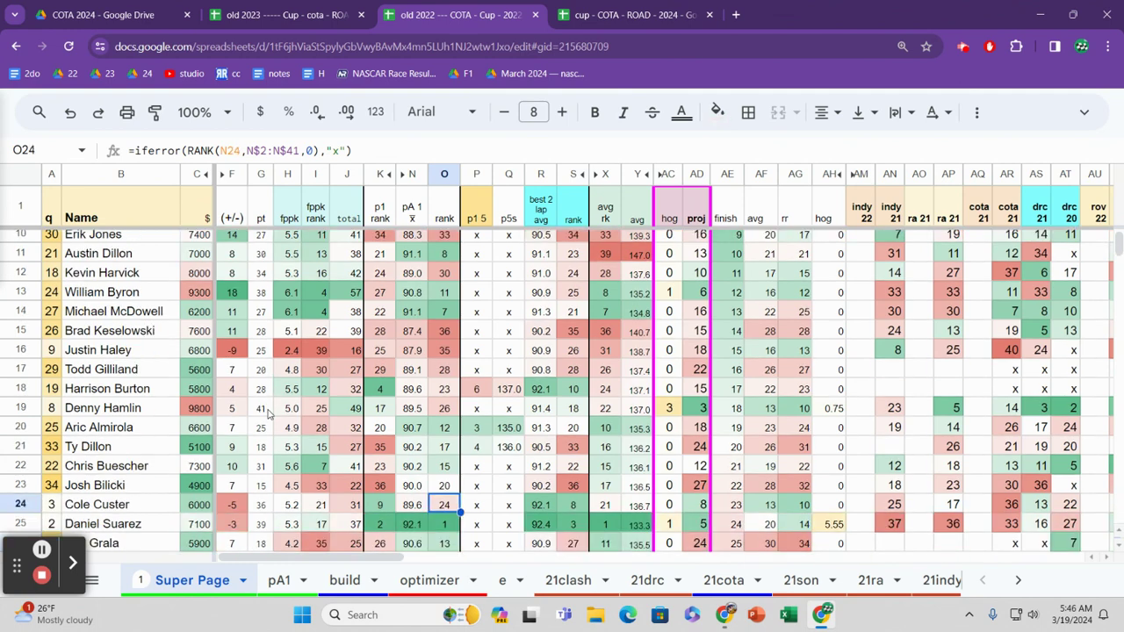
Check Cole Custer's p1 rank in row 24 and trace the row back to the driver's name.
{"action": "key", "text": "Left"}
{"action": "key", "text": "Left"}
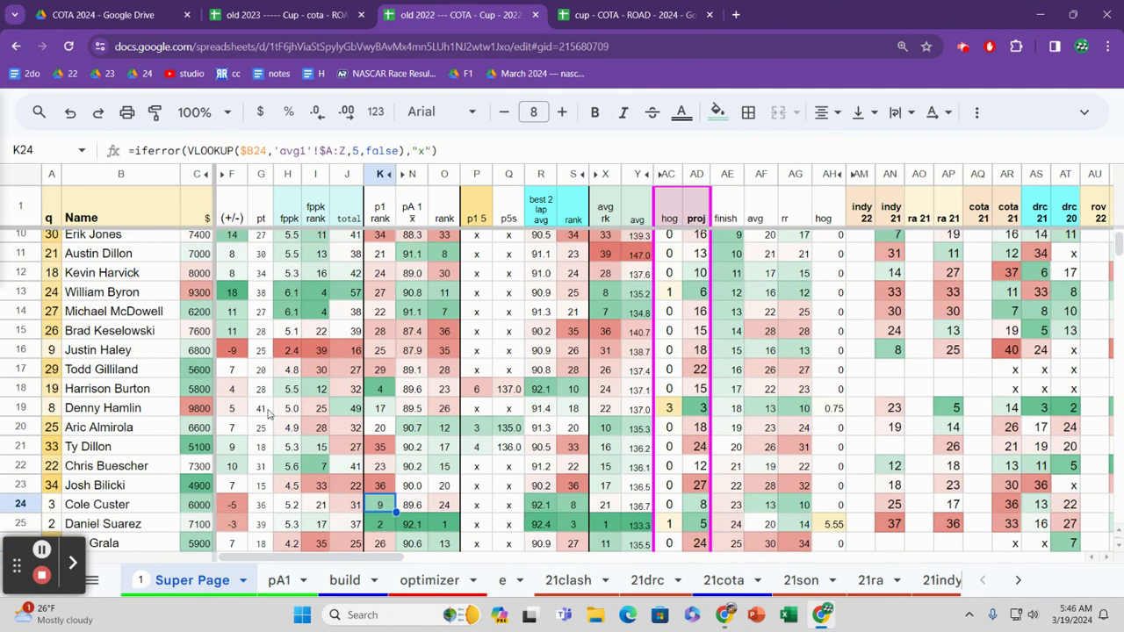
{"action": "key", "text": "Left"}
{"action": "key", "text": "Left"}
{"action": "key", "text": "Left"}
{"action": "key", "text": "Left"}
{"action": "key", "text": "Left"}
{"action": "key", "text": "Left"}
{"action": "key", "text": "Left"}
{"action": "key", "text": "Left"}
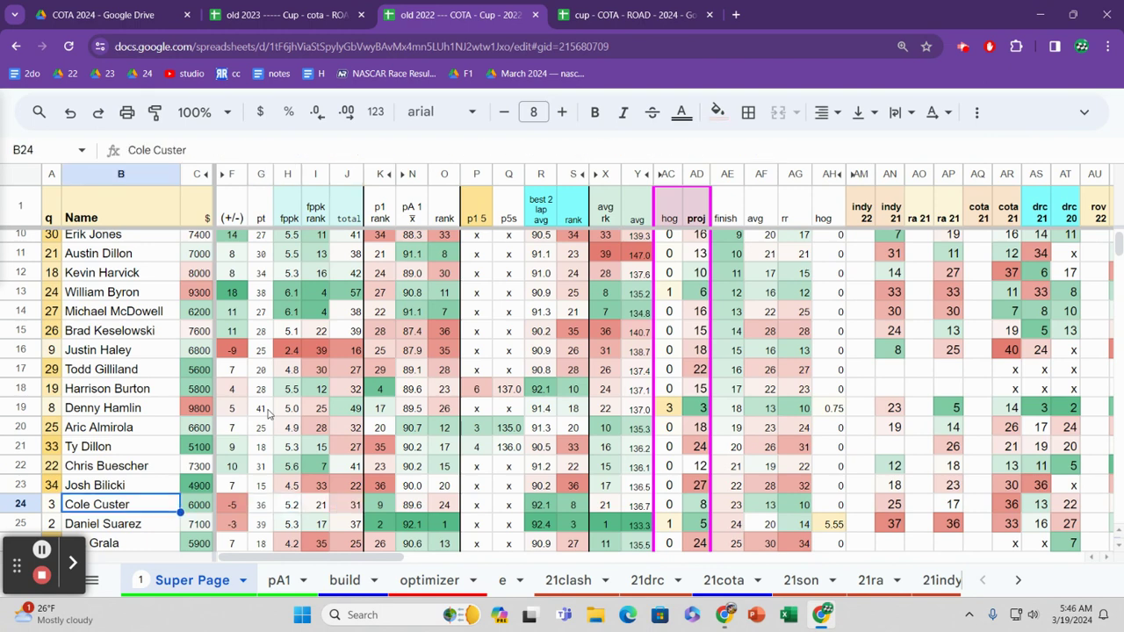
Follow Cole Custer's row across to the race results and compare the running rank with the average running position.
{"action": "key", "text": "Right"}
{"action": "key", "text": "Right"}
{"action": "key", "text": "Right"}
{"action": "key", "text": "Right"}
{"action": "key", "text": "Right"}
{"action": "key", "text": "Right"}
{"action": "key", "text": "Right"}
{"action": "key", "text": "Right"}
{"action": "key", "text": "Right"}
{"action": "key", "text": "Right"}
{"action": "key", "text": "Right"}
{"action": "key", "text": "Right"}
{"action": "key", "text": "Right"}
{"action": "key", "text": "Right"}
{"action": "key", "text": "Right"}
{"action": "key", "text": "Right"}
{"action": "key", "text": "Right"}
{"action": "key", "text": "Right"}
{"action": "key", "text": "Right"}
{"action": "key", "text": "Right"}
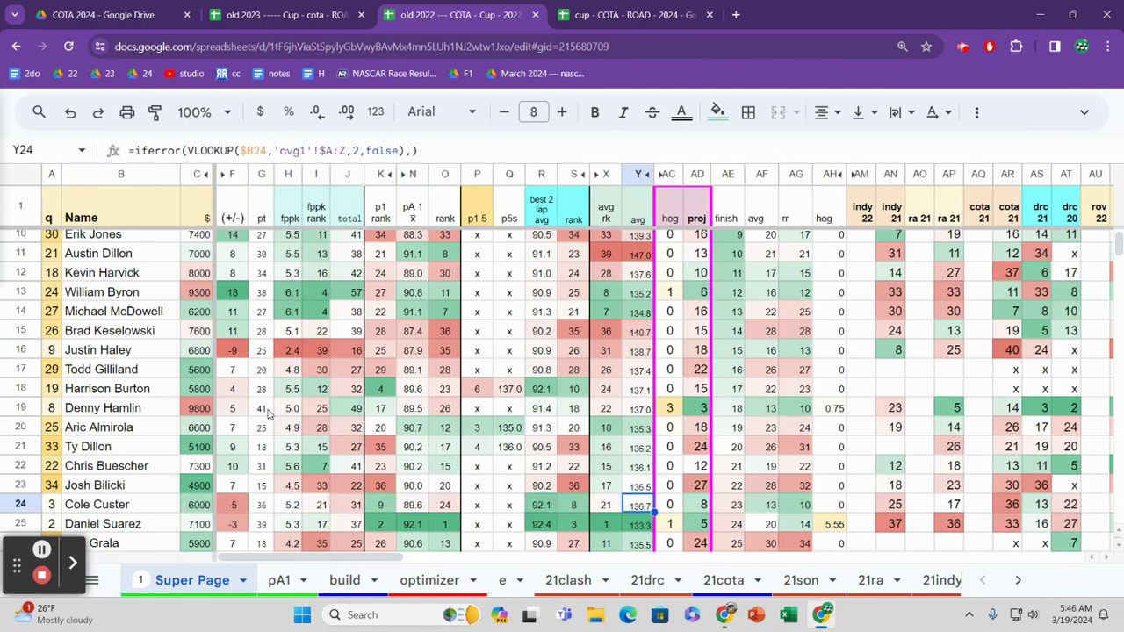
{"action": "key", "text": "Right"}
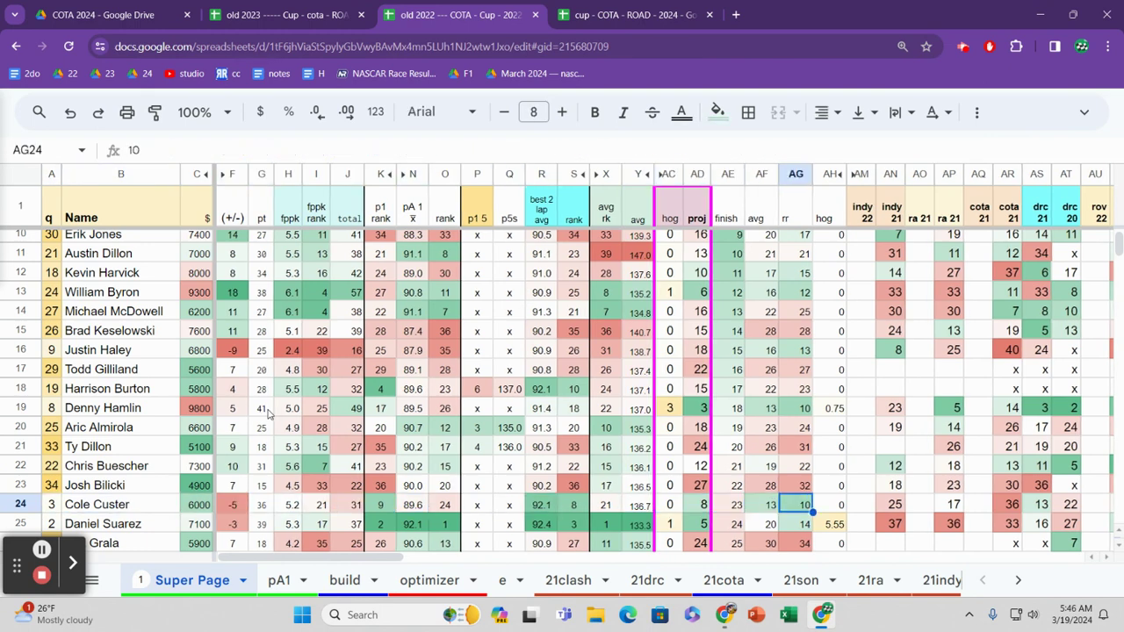
{"action": "key", "text": "Left"}
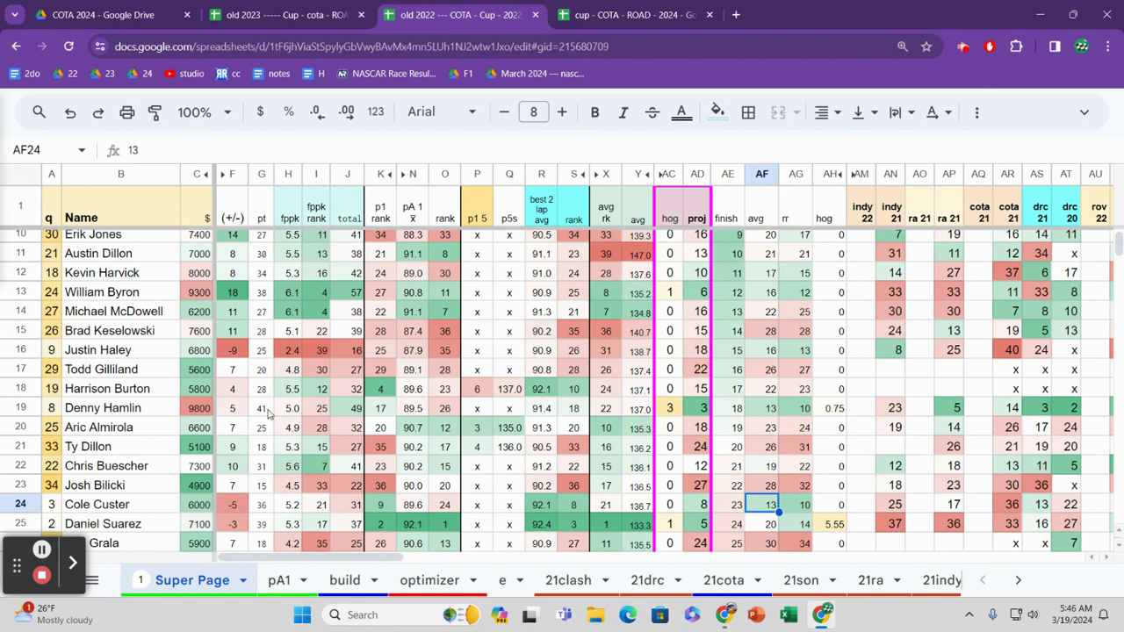
Examine Daniel Suarez's row 25 from the race results back to the pA 1 practice average.
{"action": "key", "text": "Down"}
{"action": "key", "text": "Left"}
{"action": "key", "text": "Left"}
{"action": "key", "text": "Left"}
{"action": "key", "text": "Left"}
{"action": "key", "text": "Left"}
{"action": "key", "text": "Left"}
{"action": "key", "text": "Left"}
{"action": "key", "text": "Left"}
{"action": "key", "text": "Left"}
{"action": "key", "text": "Left"}
{"action": "key", "text": "Left"}
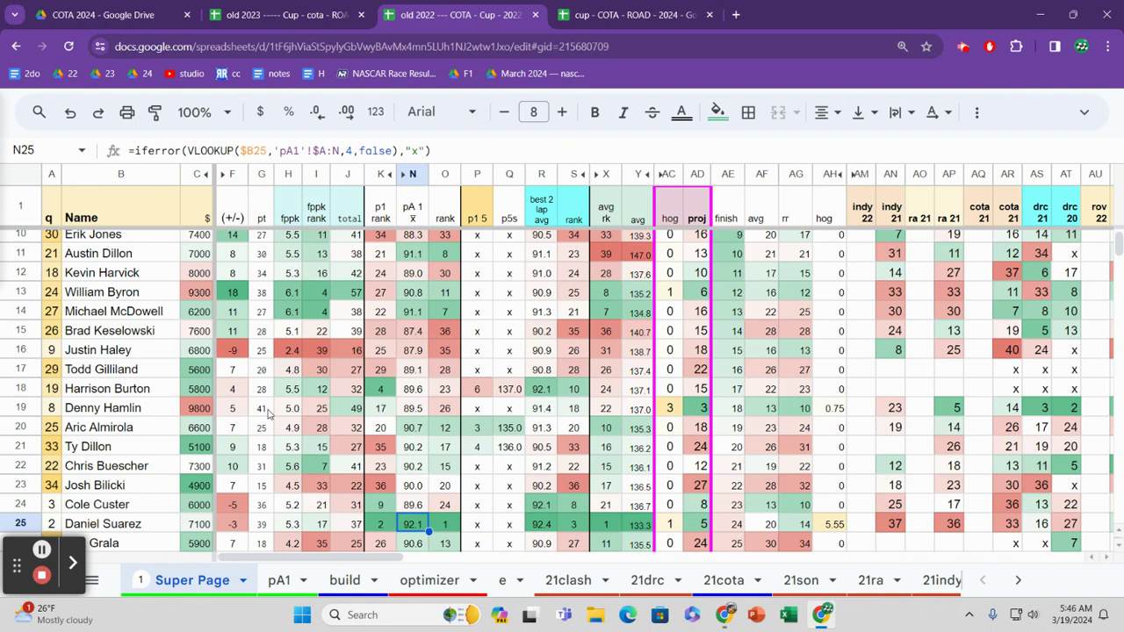
Check the pA 1 averages down to row 28, and return to Daniel Suarez's qualifying position in row 25.
{"action": "key", "text": "Down"}
{"action": "key", "text": "Down"}
{"action": "key", "text": "Down"}
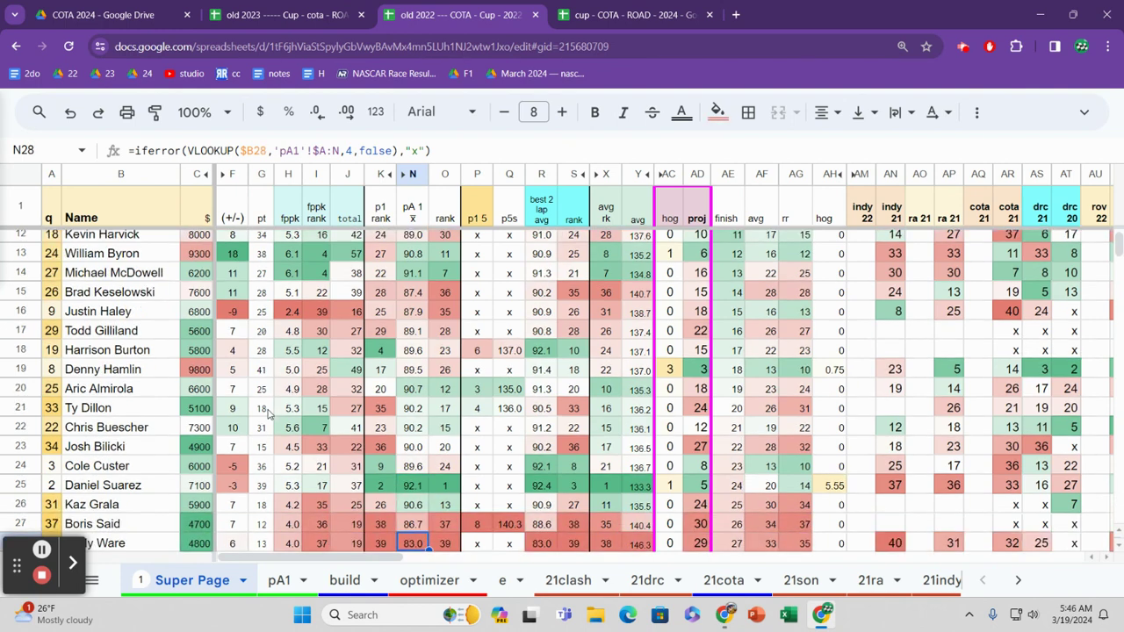
{"action": "key", "text": "Up"}
{"action": "key", "text": "Up"}
{"action": "key", "text": "Up"}
{"action": "key", "text": "Left"}
{"action": "key", "text": "Home"}
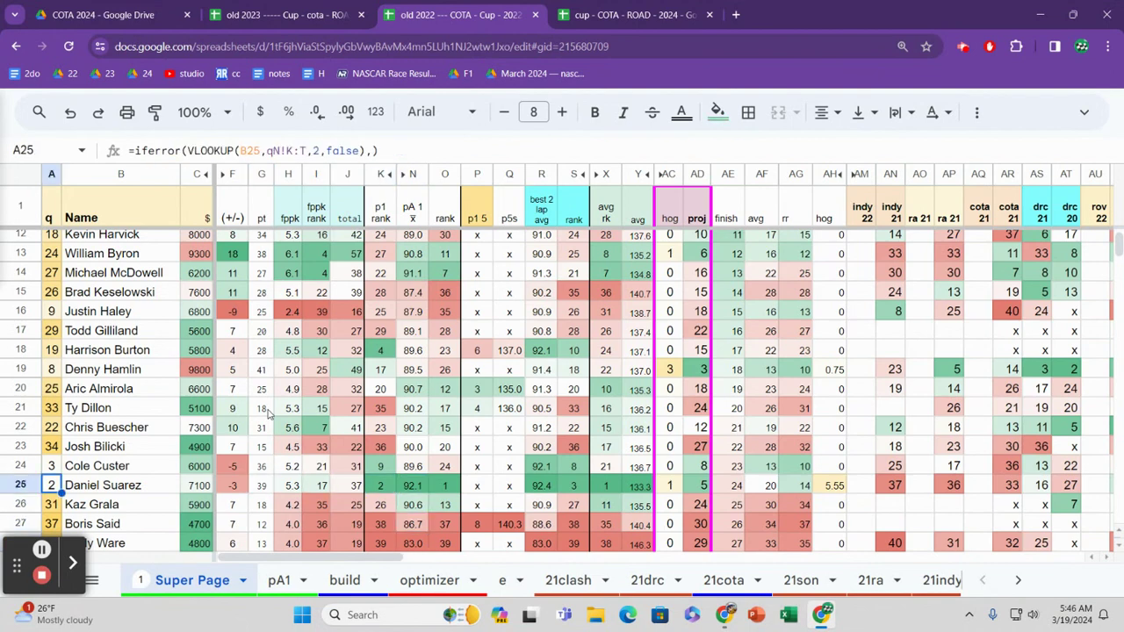
Follow Daniel Suarez's row 25 from the qualifying position across to the running rank in the race results.
{"action": "key", "text": "Right"}
{"action": "key", "text": "Right"}
{"action": "key", "text": "Right"}
{"action": "key", "text": "Right"}
{"action": "key", "text": "Right"}
{"action": "key", "text": "Right"}
{"action": "key", "text": "Right"}
{"action": "key", "text": "Right"}
{"action": "key", "text": "Right"}
{"action": "key", "text": "Right"}
{"action": "key", "text": "Right"}
{"action": "key", "text": "Right"}
{"action": "key", "text": "Right"}
{"action": "key", "text": "Right"}
{"action": "key", "text": "Right"}
{"action": "key", "text": "Right"}
{"action": "key", "text": "Right"}
{"action": "key", "text": "Right"}
{"action": "key", "text": "Right"}
{"action": "key", "text": "Right"}
{"action": "key", "text": "Right"}
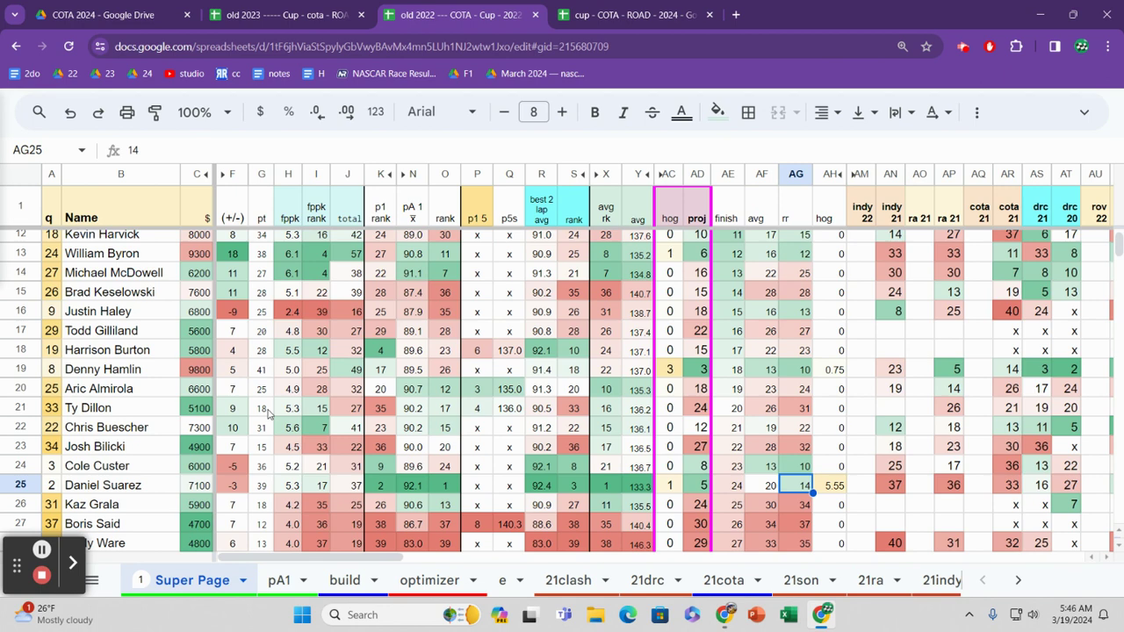
Trace Daniel Suarez's row back to the best 2 lap average and the p1 rank.
{"action": "key", "text": "Left"}
{"action": "key", "text": "Left"}
{"action": "key", "text": "Left"}
{"action": "key", "text": "Left"}
{"action": "key", "text": "Left"}
{"action": "key", "text": "Left"}
{"action": "key", "text": "Left"}
{"action": "key", "text": "Left"}
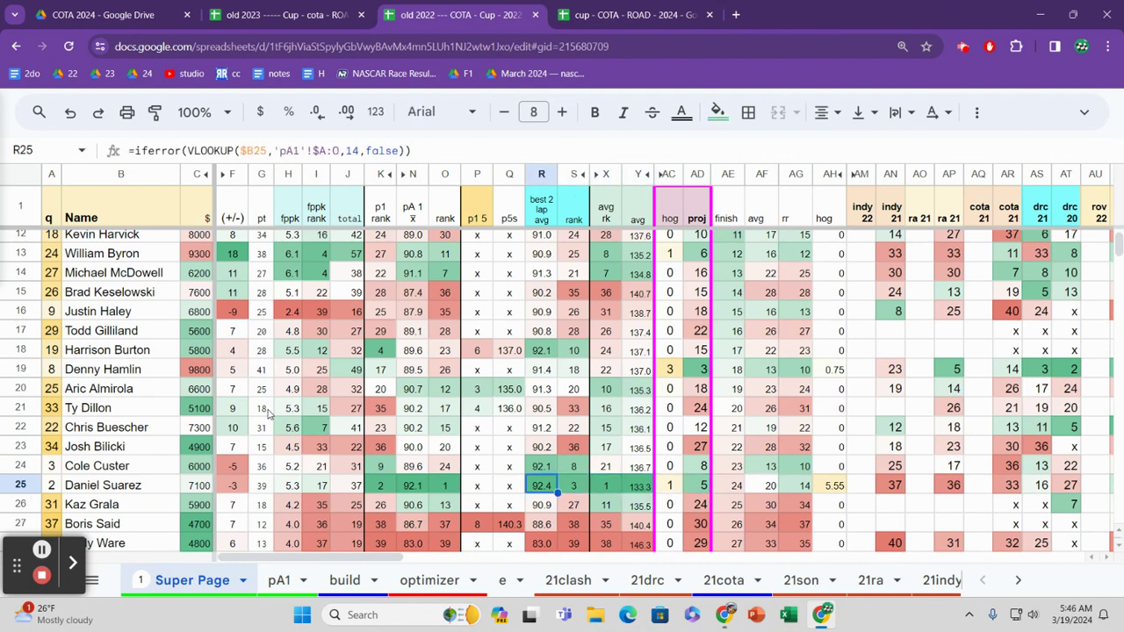
{"action": "key", "text": "Left"}
{"action": "key", "text": "Left"}
{"action": "key", "text": "Left"}
{"action": "key", "text": "Left"}
{"action": "key", "text": "Left"}
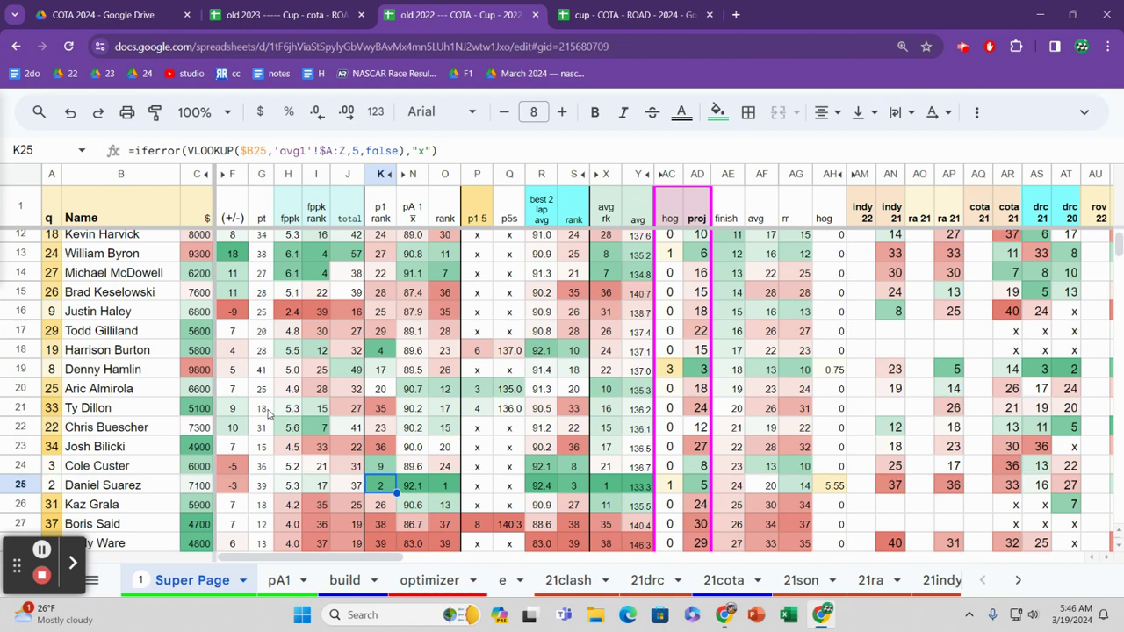
Follow Daniel Suarez's row from the p1 rank across to the hog points beside the race results.
{"action": "key", "text": "Right"}
{"action": "key", "text": "Right"}
{"action": "key", "text": "Right"}
{"action": "key", "text": "Right"}
{"action": "key", "text": "Right"}
{"action": "key", "text": "Right"}
{"action": "key", "text": "Right"}
{"action": "key", "text": "Right"}
{"action": "key", "text": "Right"}
{"action": "key", "text": "Right"}
{"action": "key", "text": "Right"}
{"action": "key", "text": "Right"}
{"action": "key", "text": "Right"}
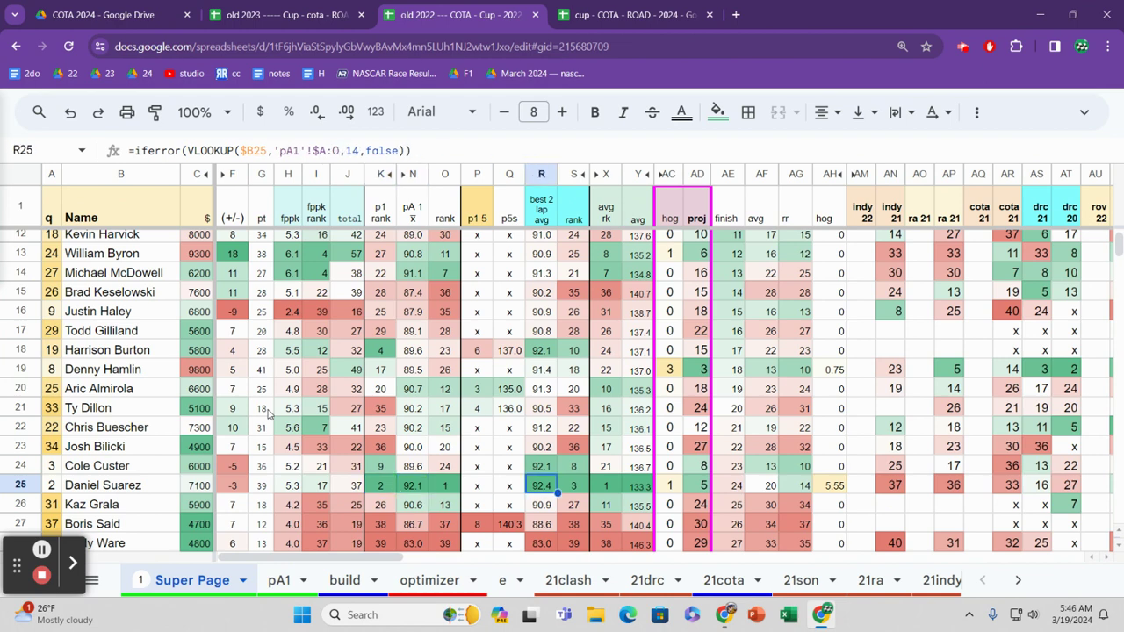
{"action": "key", "text": "Right"}
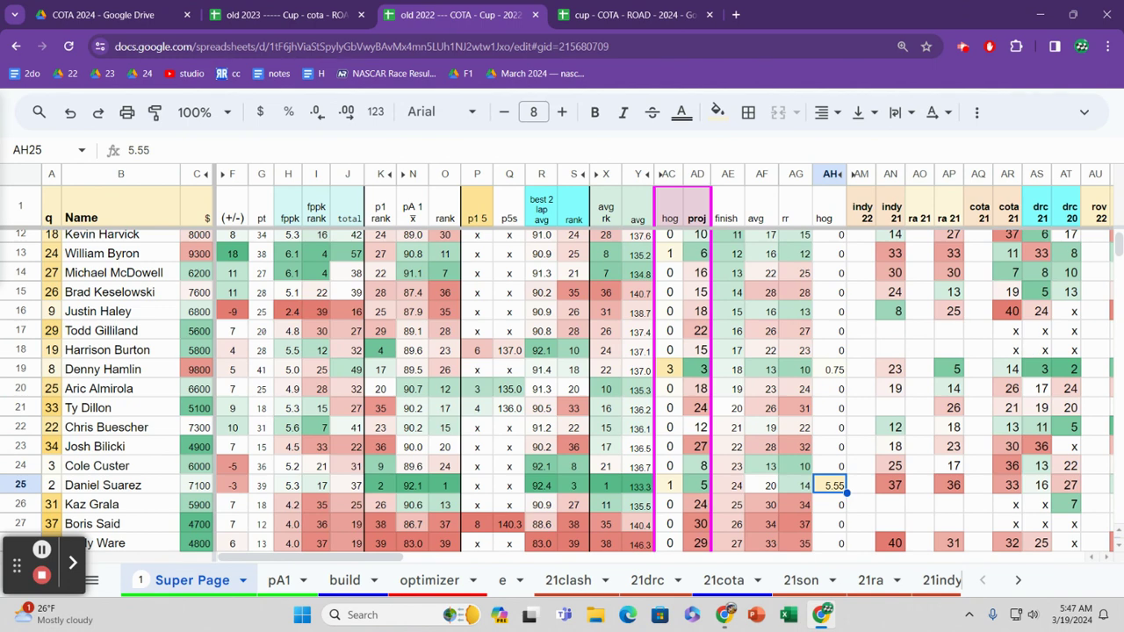
Return to the start of the p1 5 column and check its five-lap practice values down to row 11.
{"action": "left_click", "coordinate": [474, 350]}
{"action": "key", "text": "ctrl+Up"}
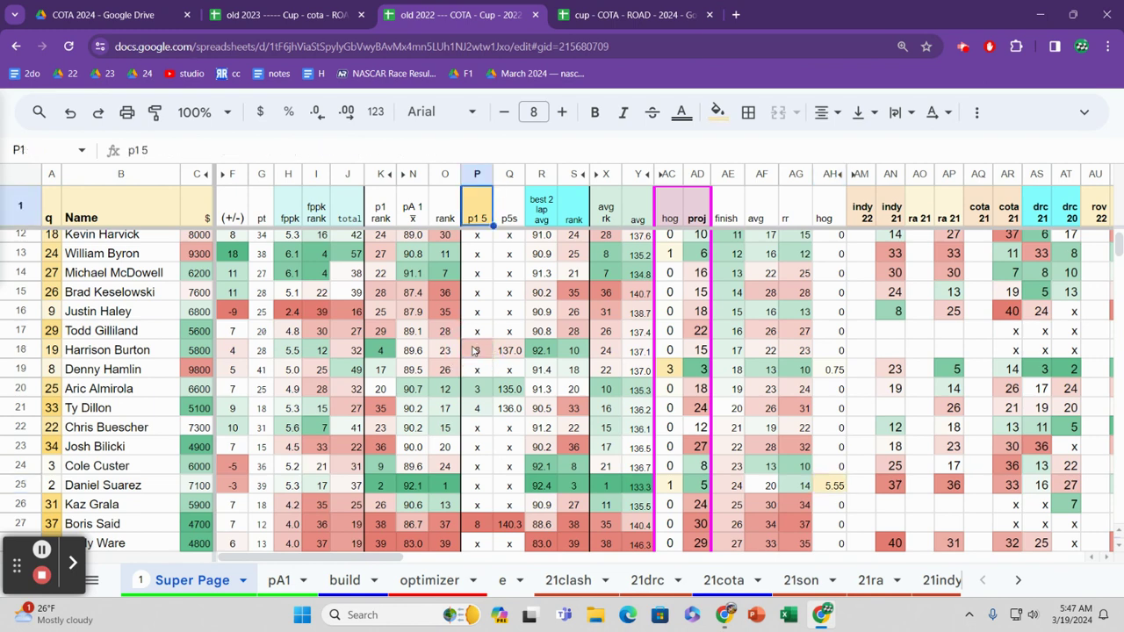
{"action": "key", "text": "Down"}
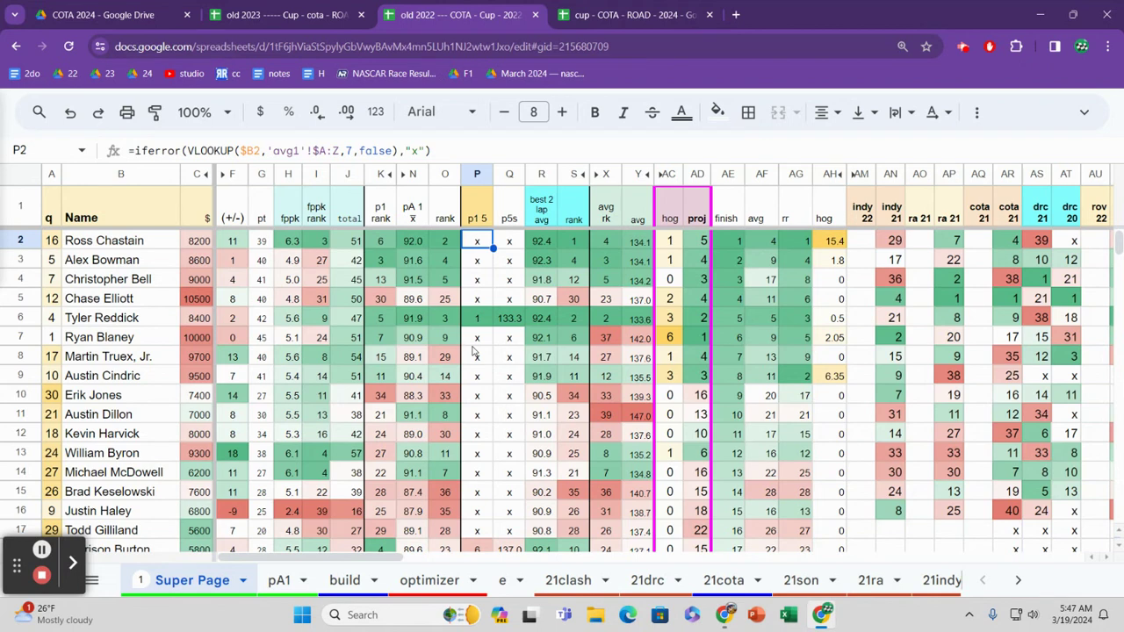
{"action": "key", "text": "Down"}
{"action": "key", "text": "Down"}
{"action": "key", "text": "Down"}
{"action": "key", "text": "Down"}
{"action": "key", "text": "Down"}
{"action": "key", "text": "Down"}
{"action": "key", "text": "Down"}
{"action": "key", "text": "Down"}
{"action": "key", "text": "Down"}
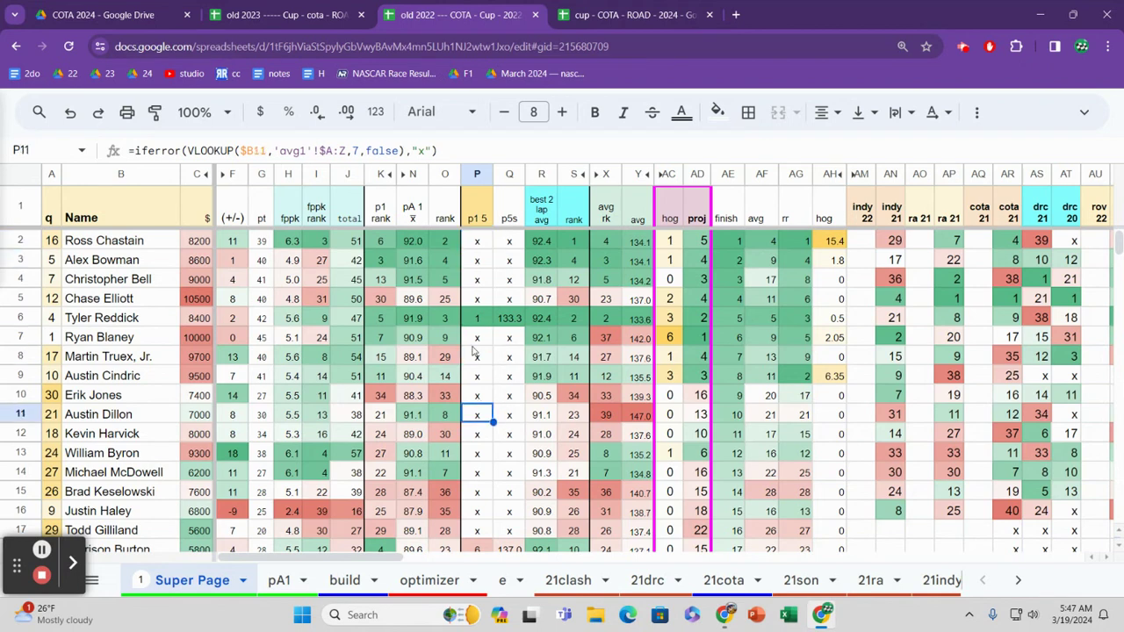
Check Erik Jones's pA 1 average and p1 rank in row 10.
{"action": "key", "text": "Left"}
{"action": "key", "text": "Left"}
{"action": "key", "text": "Up"}
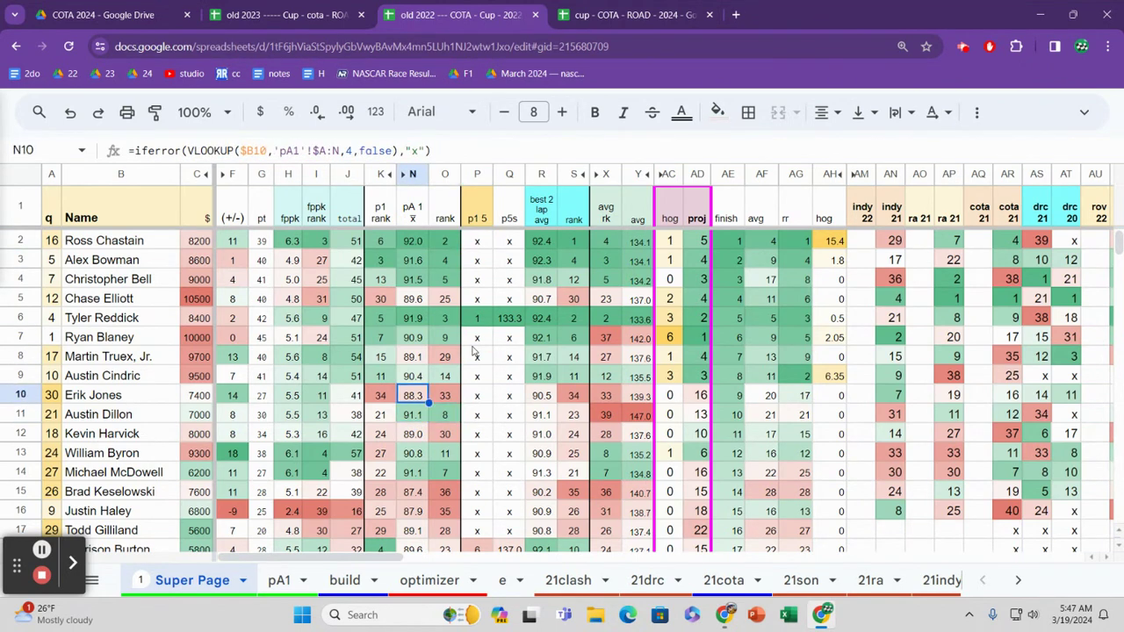
{"action": "key", "text": "Left"}
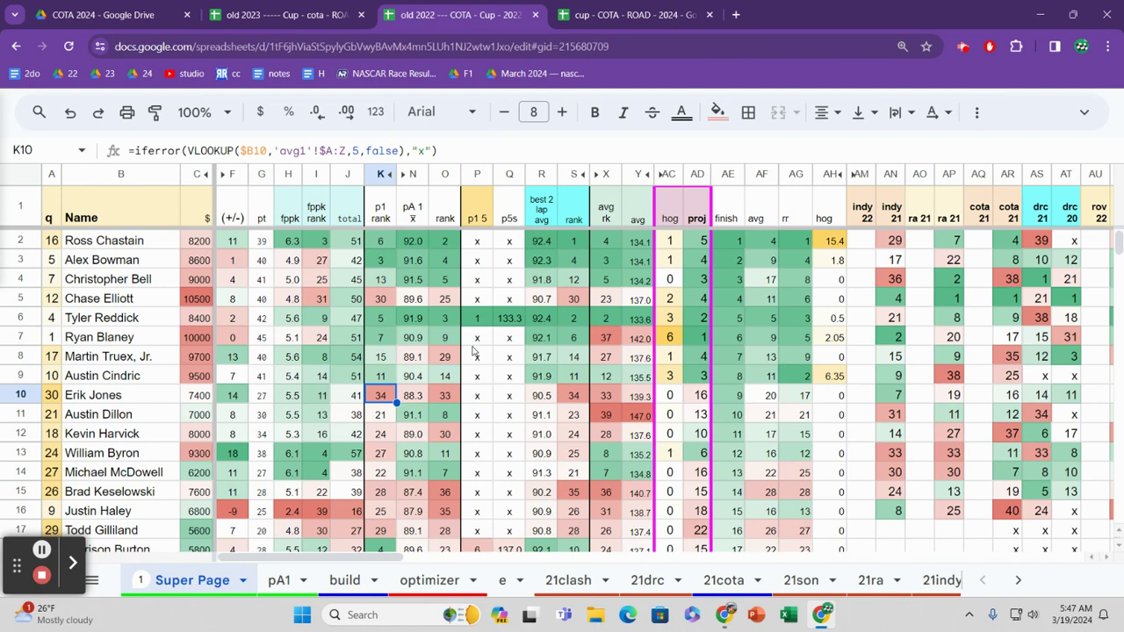